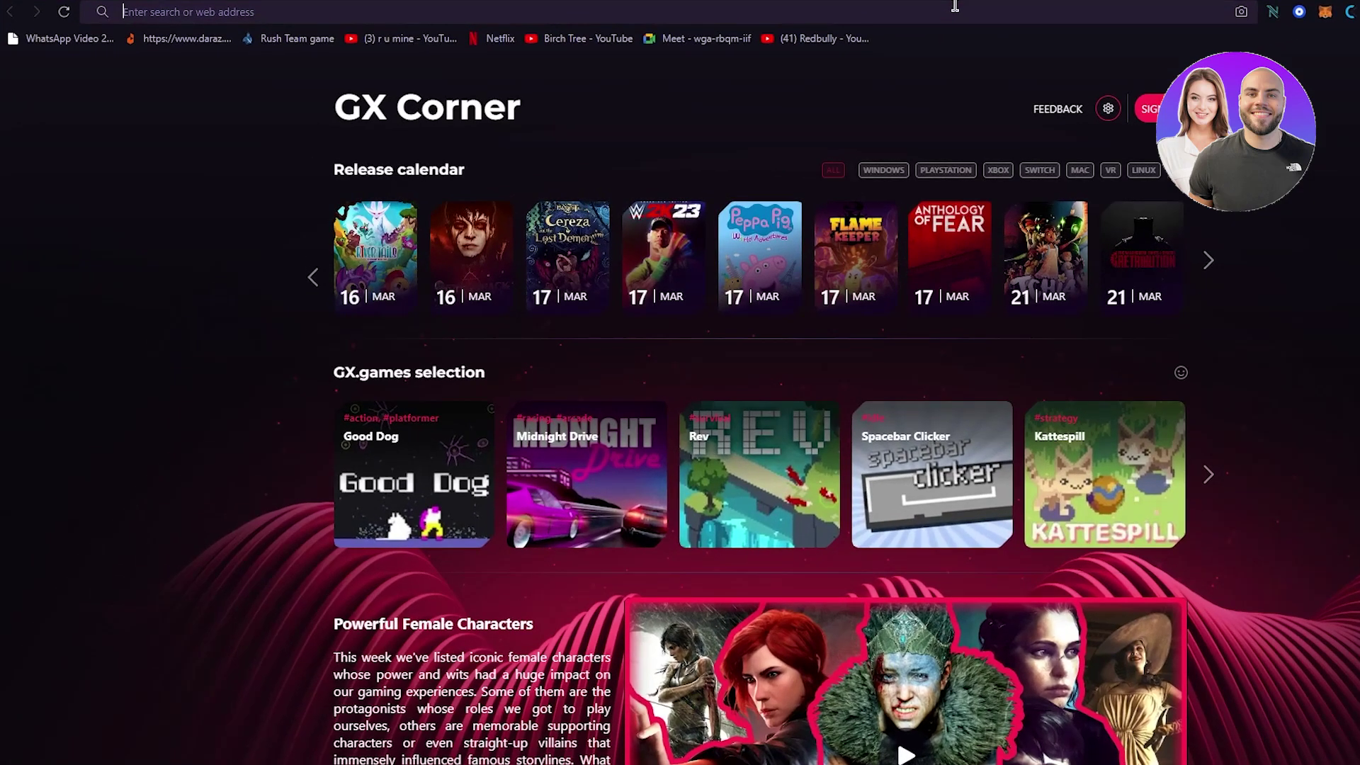
- In Opera GX, go to shopify.com/login to reach the account's list of stores
left_click(885, 36)
type("s")
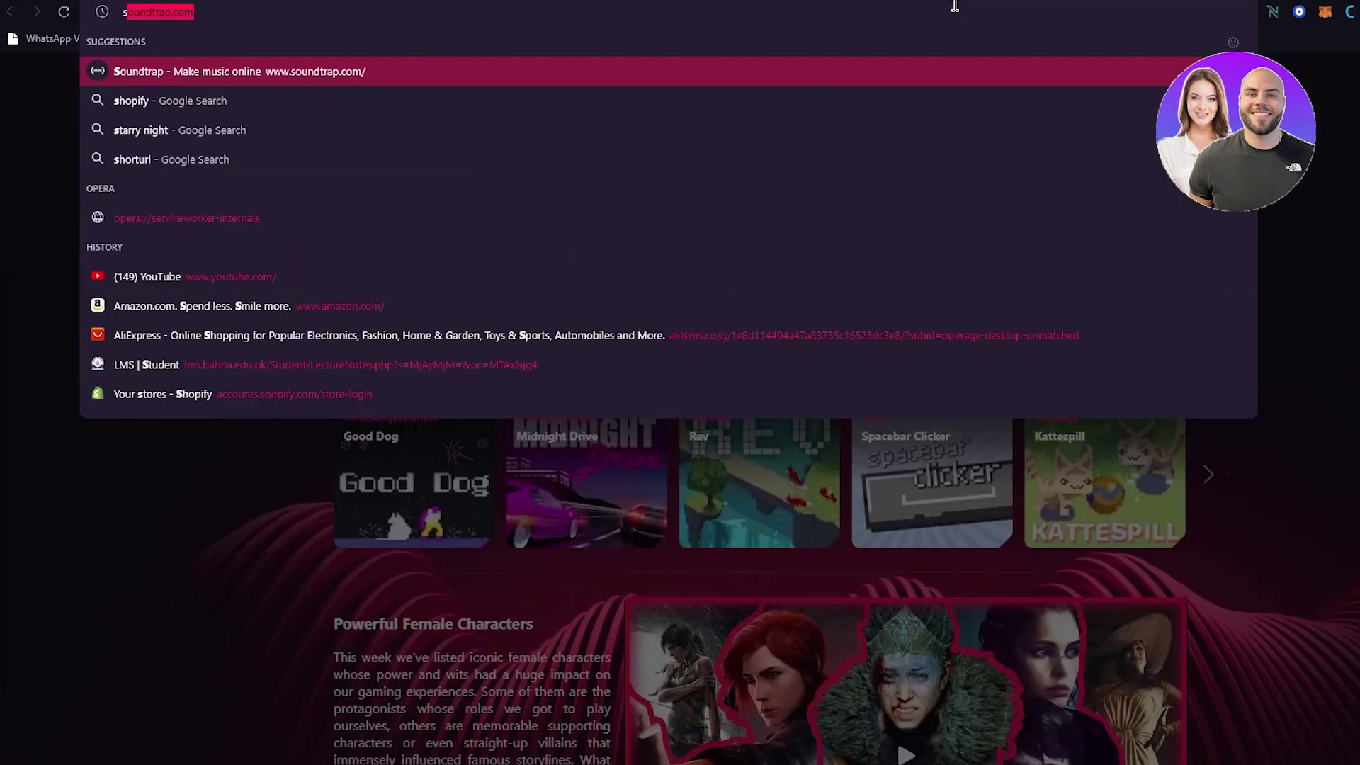
type("hopify")
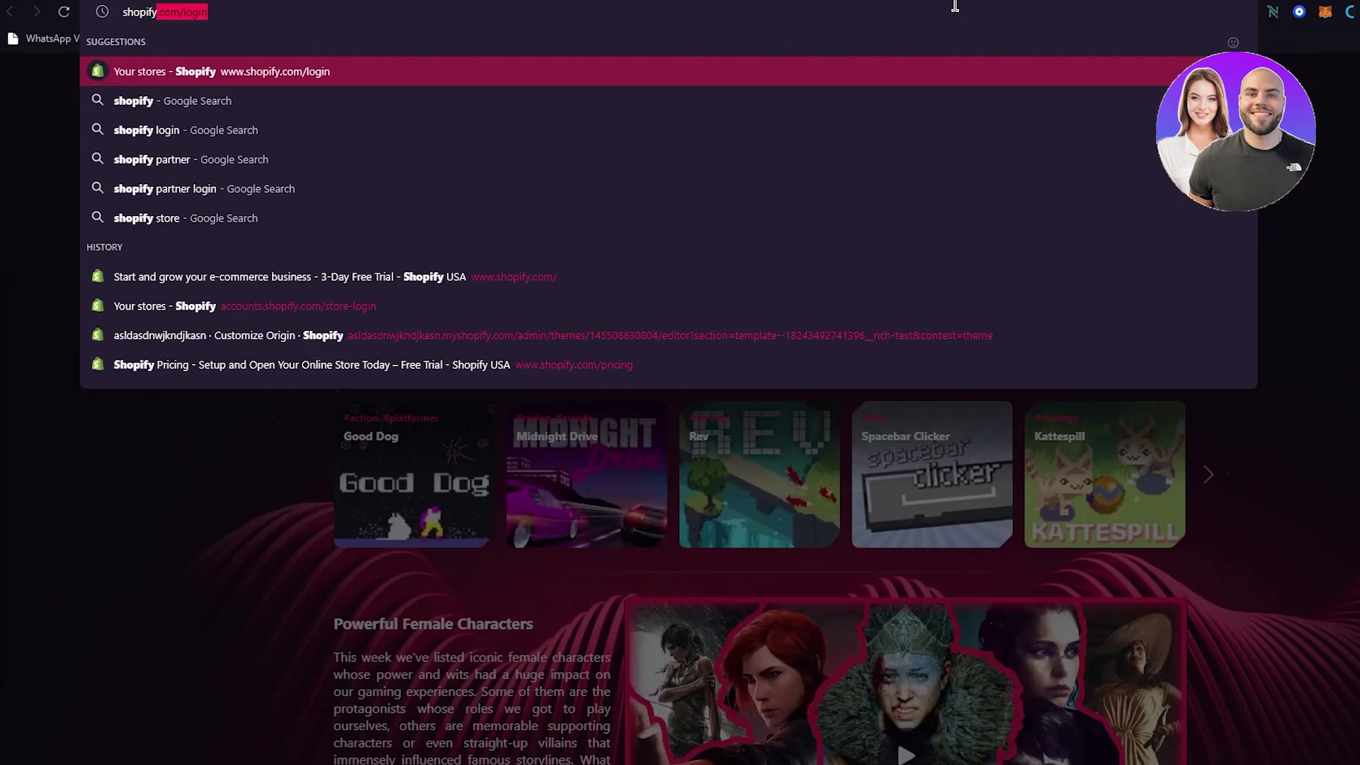
key("Return")
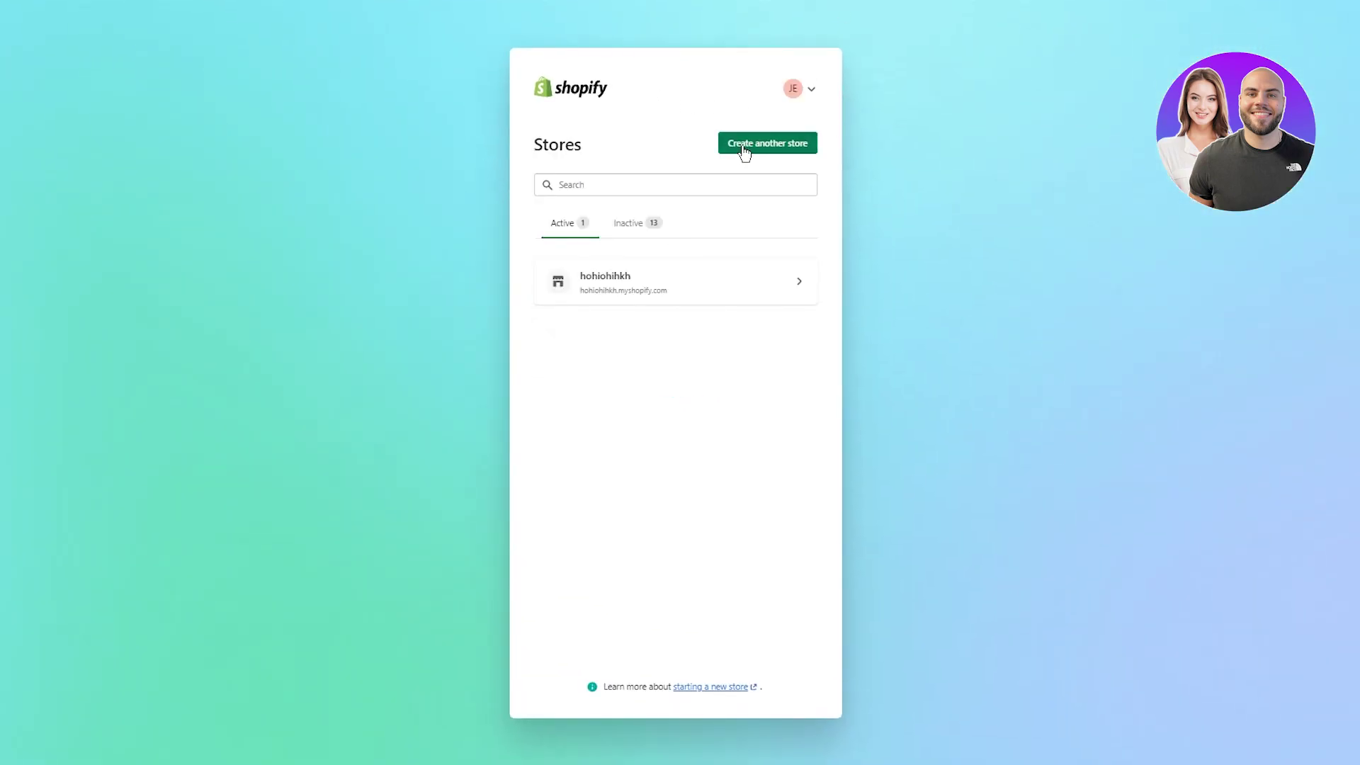
- Create another store named 'asjbdkajbwubdaiusbd'
left_click(744, 146)
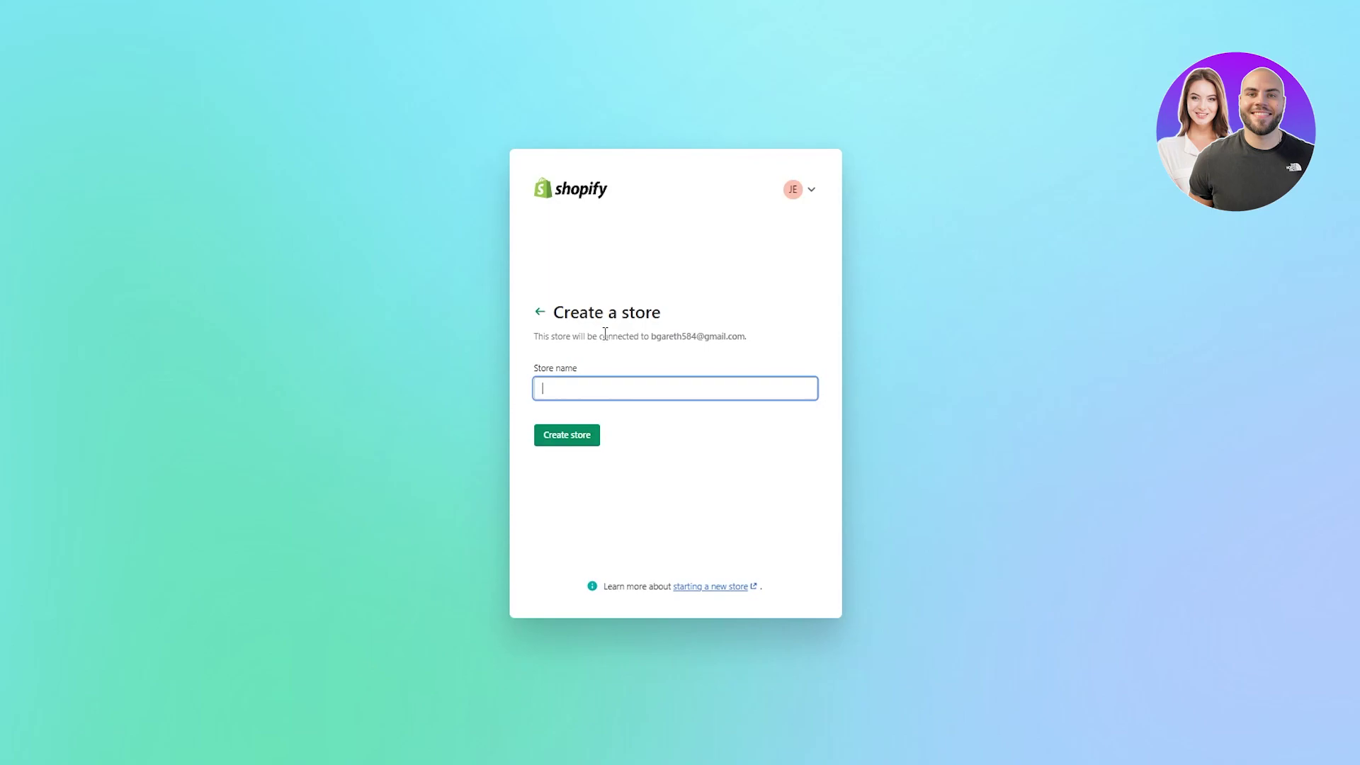
type("asjbdkajbwubdaiusbd")
key("Return")
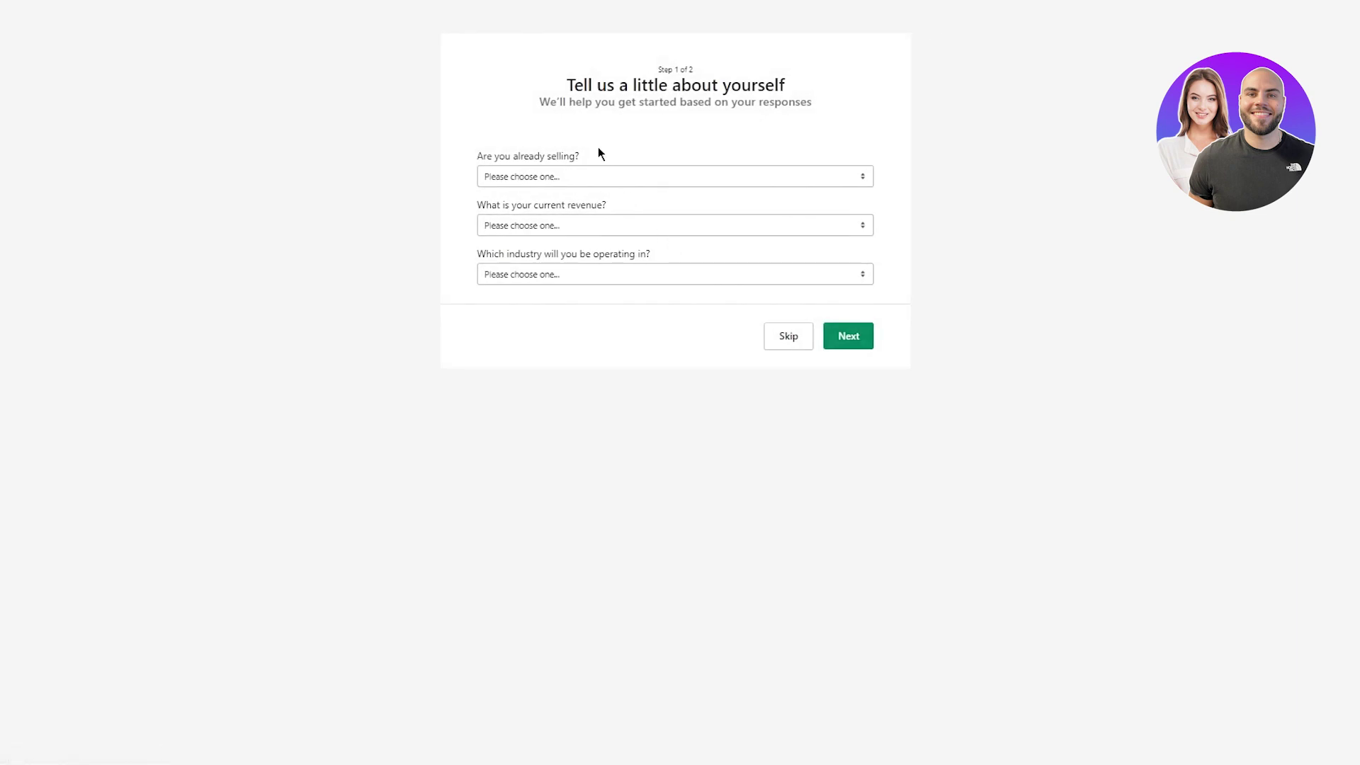
- Answer the setup questions: just playing around, Up to Rs5,000 PKR revenue, Clothing industry
left_click(598, 176)
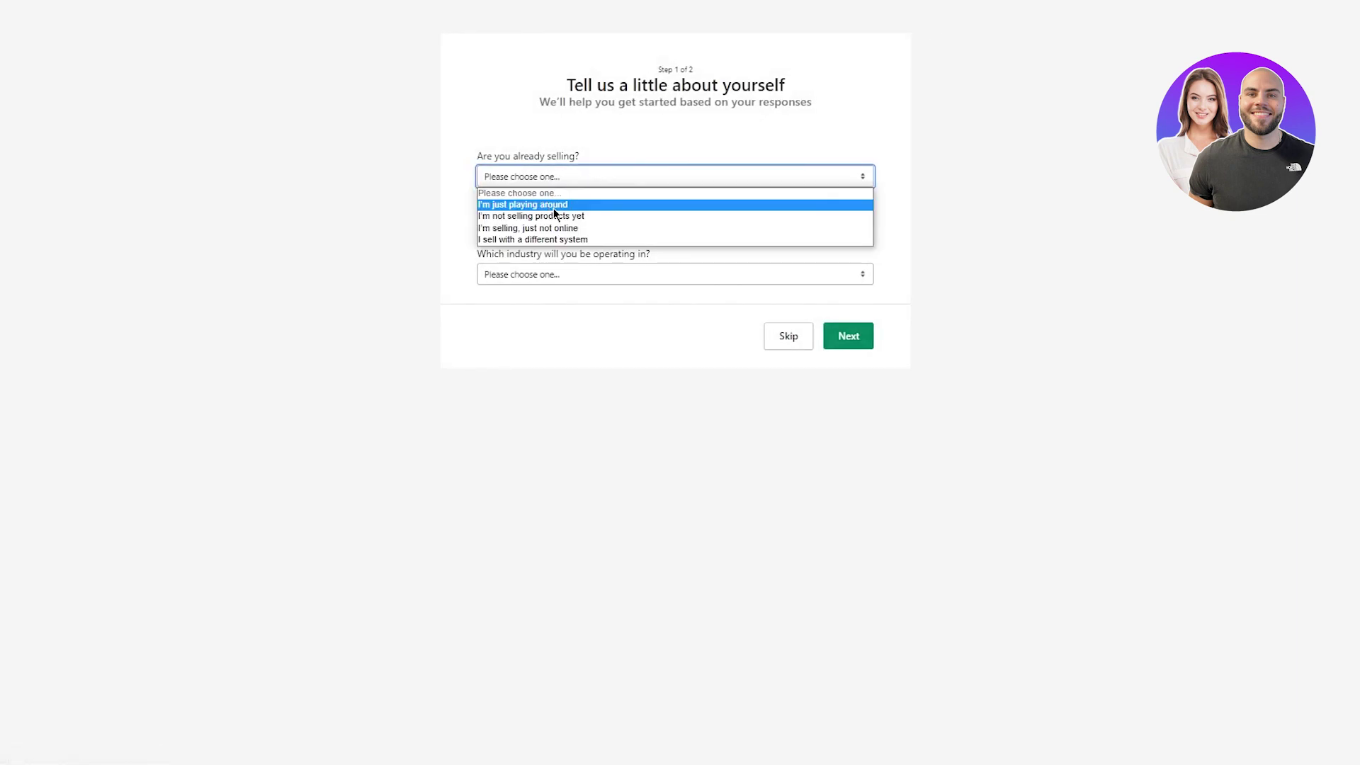
left_click(558, 207)
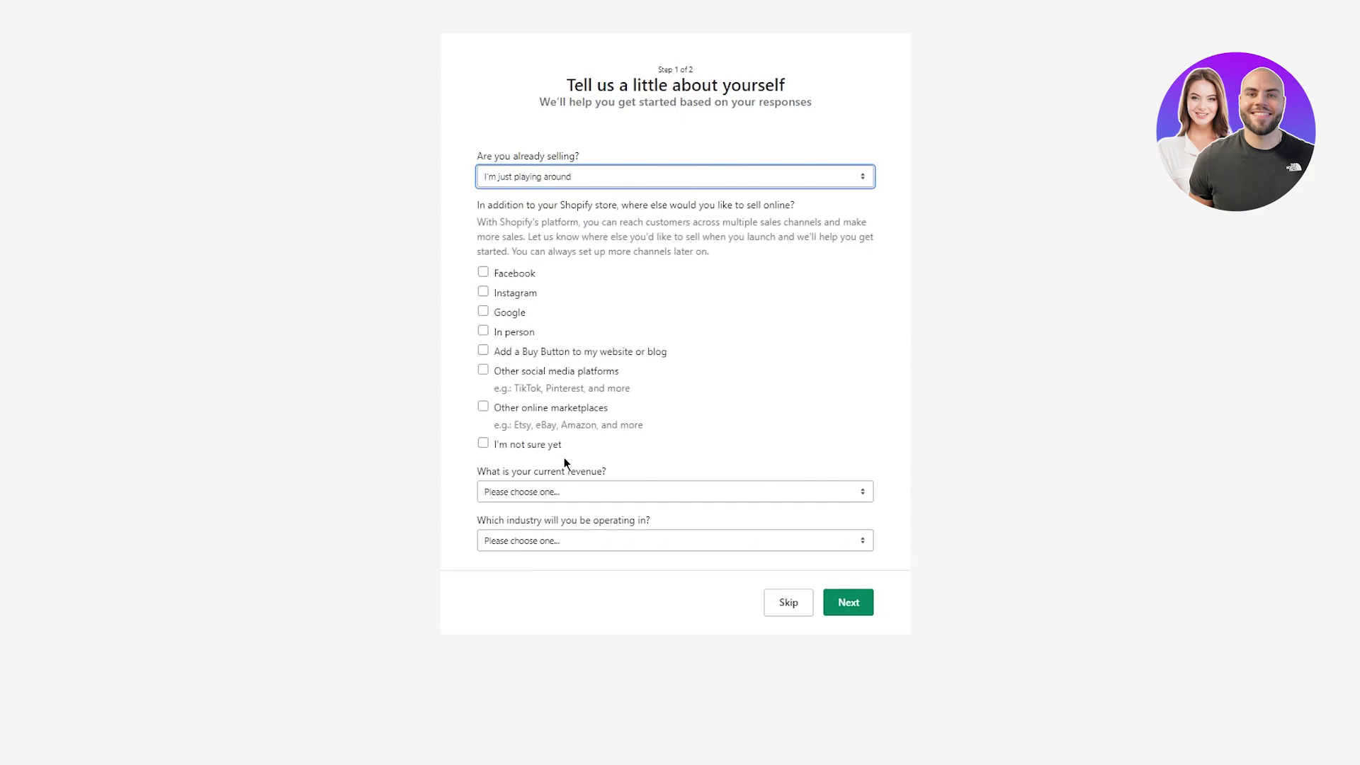
left_click(565, 492)
left_click(563, 532)
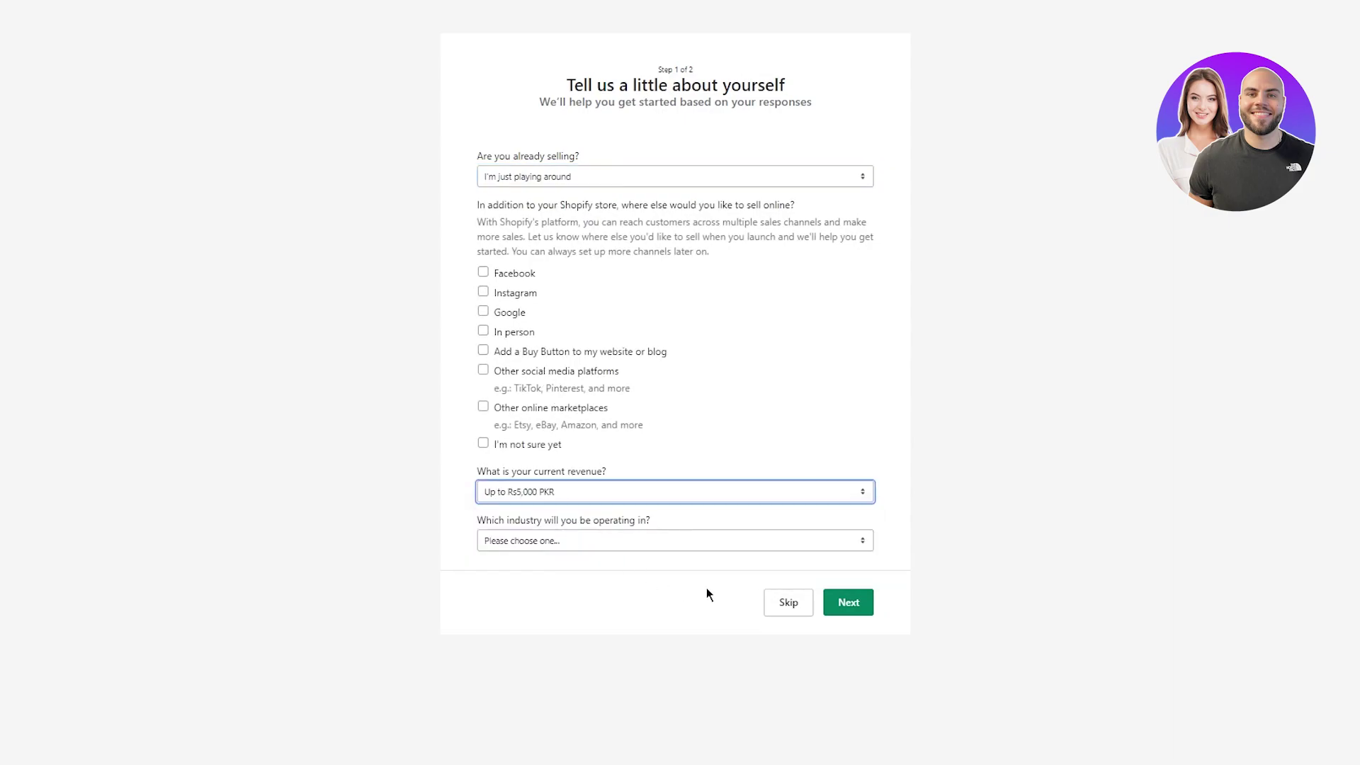
left_click(546, 542)
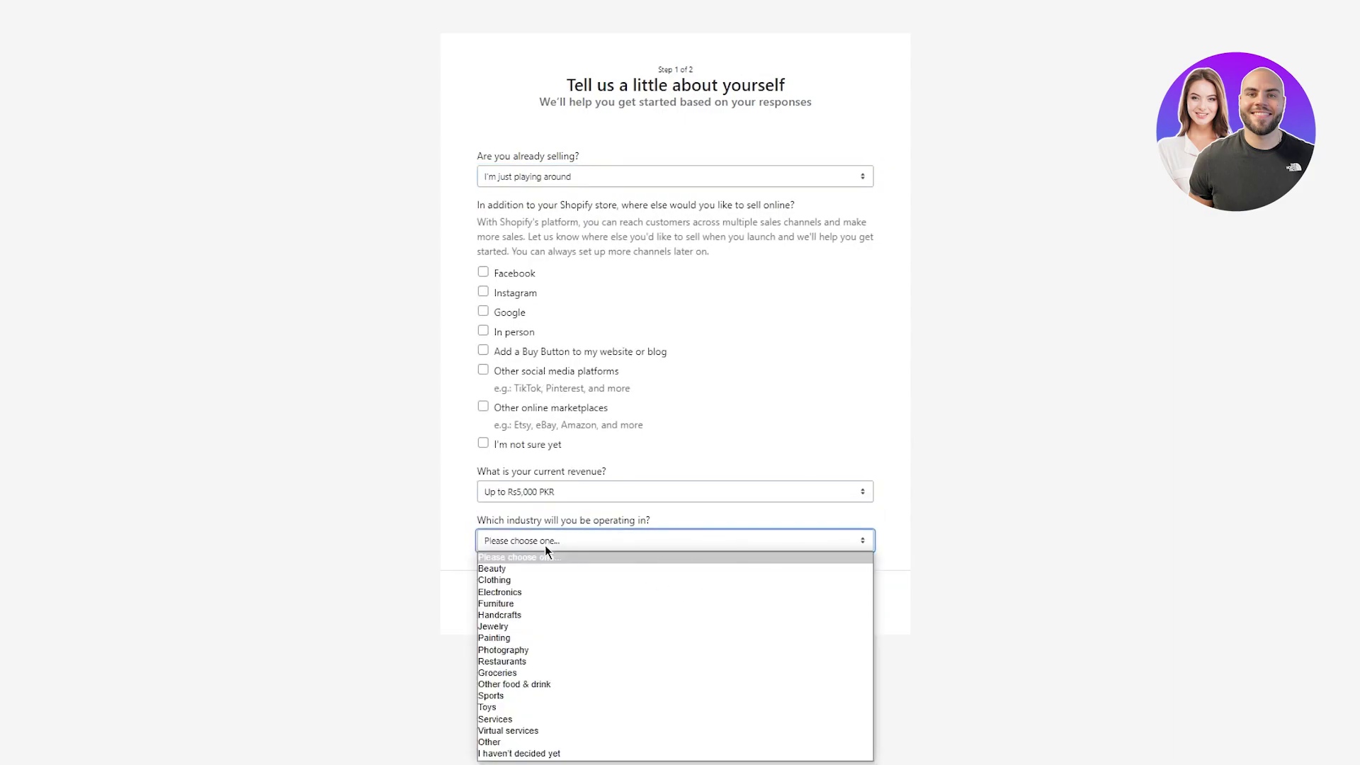
left_click(548, 595)
left_click(784, 541)
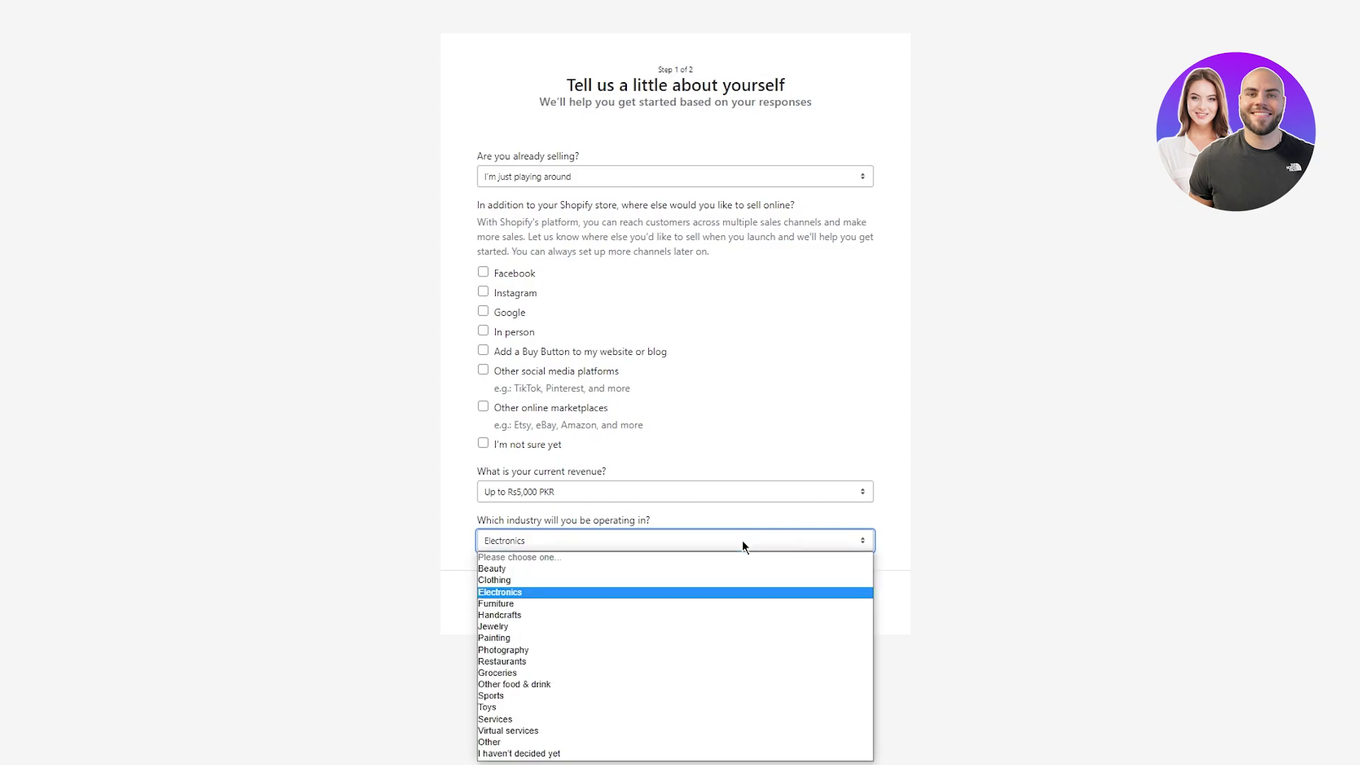
left_click(512, 581)
- On the next step, fill the business address from the saved autofill entry
left_click(832, 604)
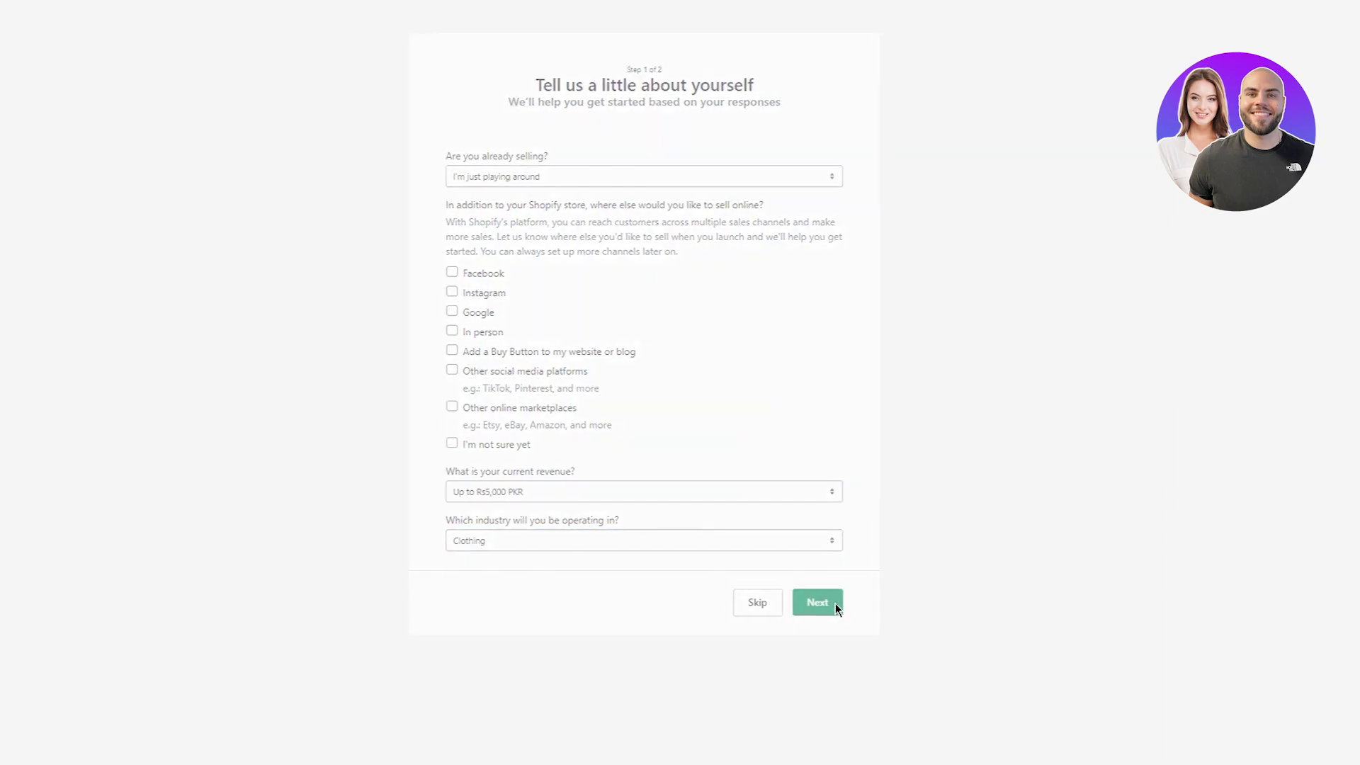
left_click(586, 300)
left_click(602, 347)
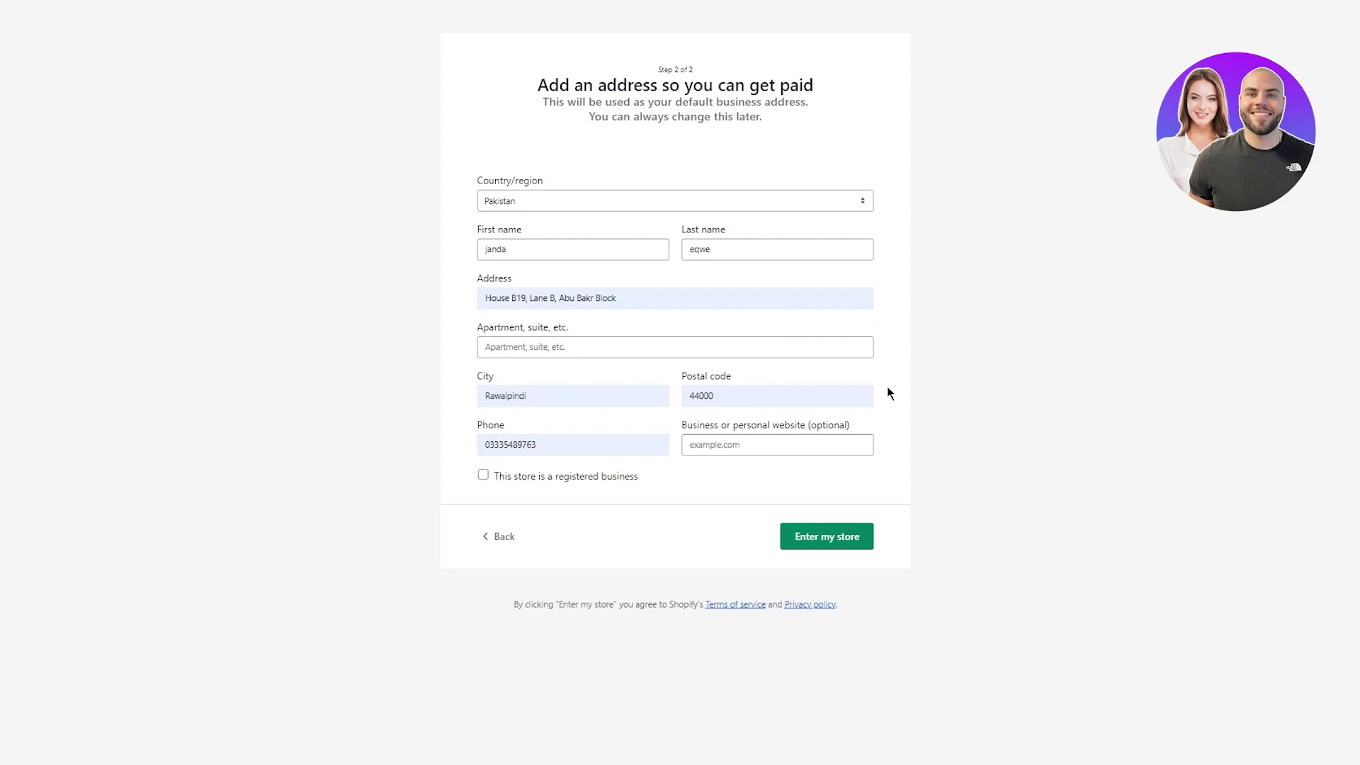
- Finish setup with Enter my store and wait for the admin Home page
left_click(813, 541)
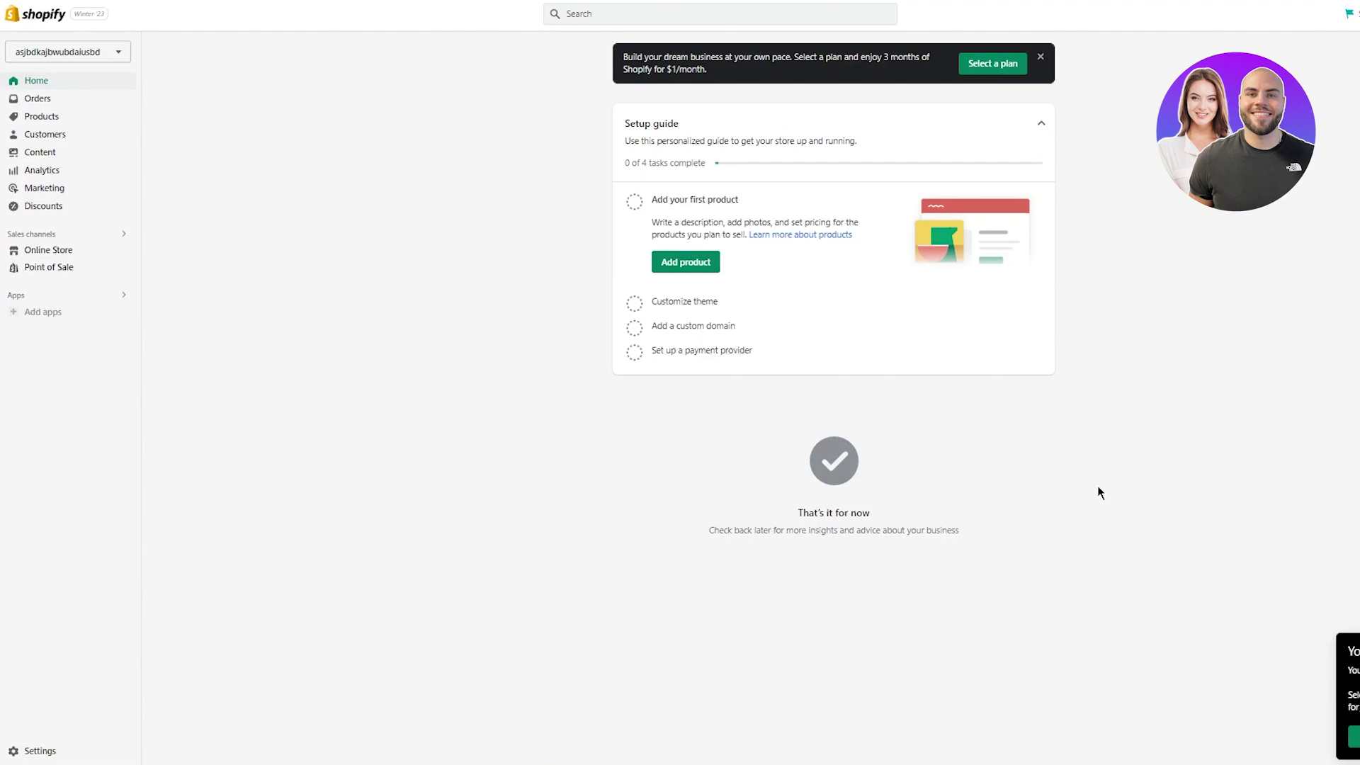
- Open Online Store's Themes page and wait until Dawn 8.0.1 is installed as current theme
left_click(50, 250)
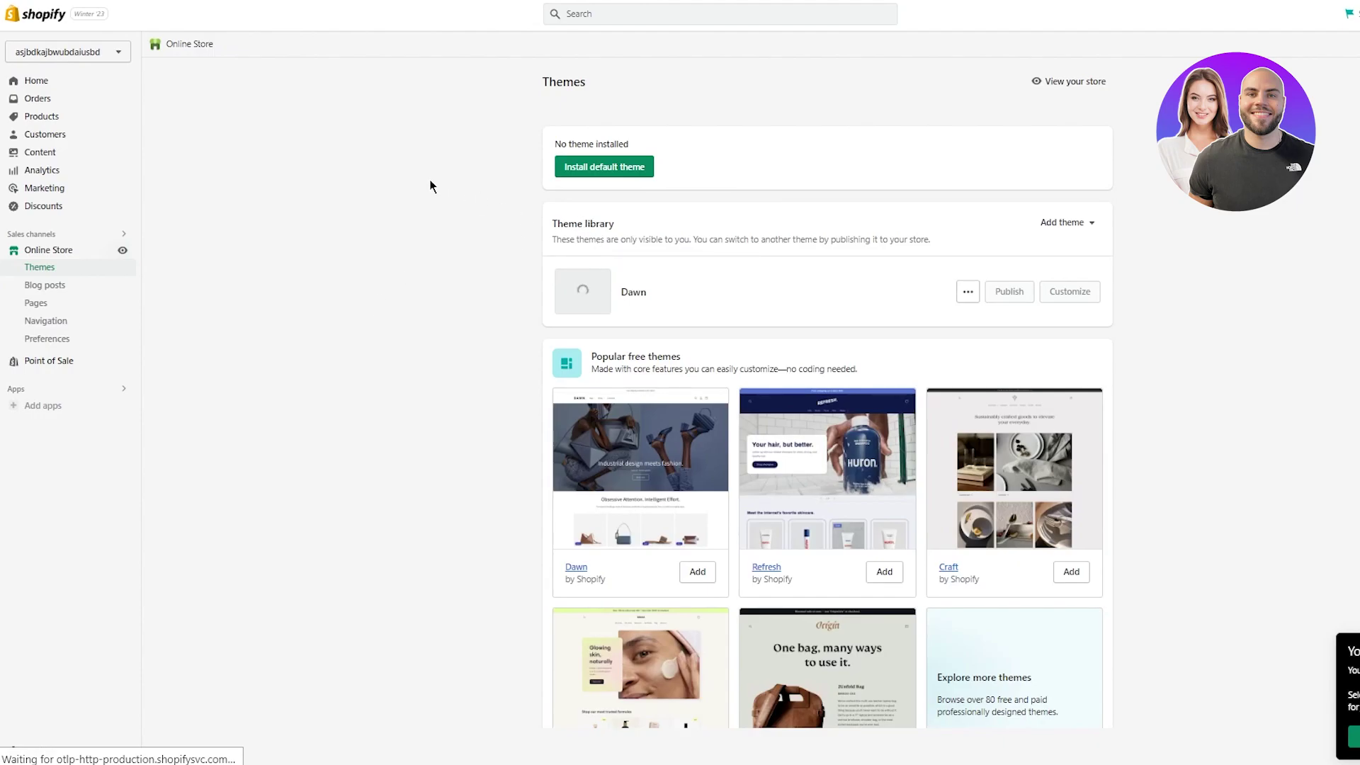
scroll(429, 180, "down", 1)
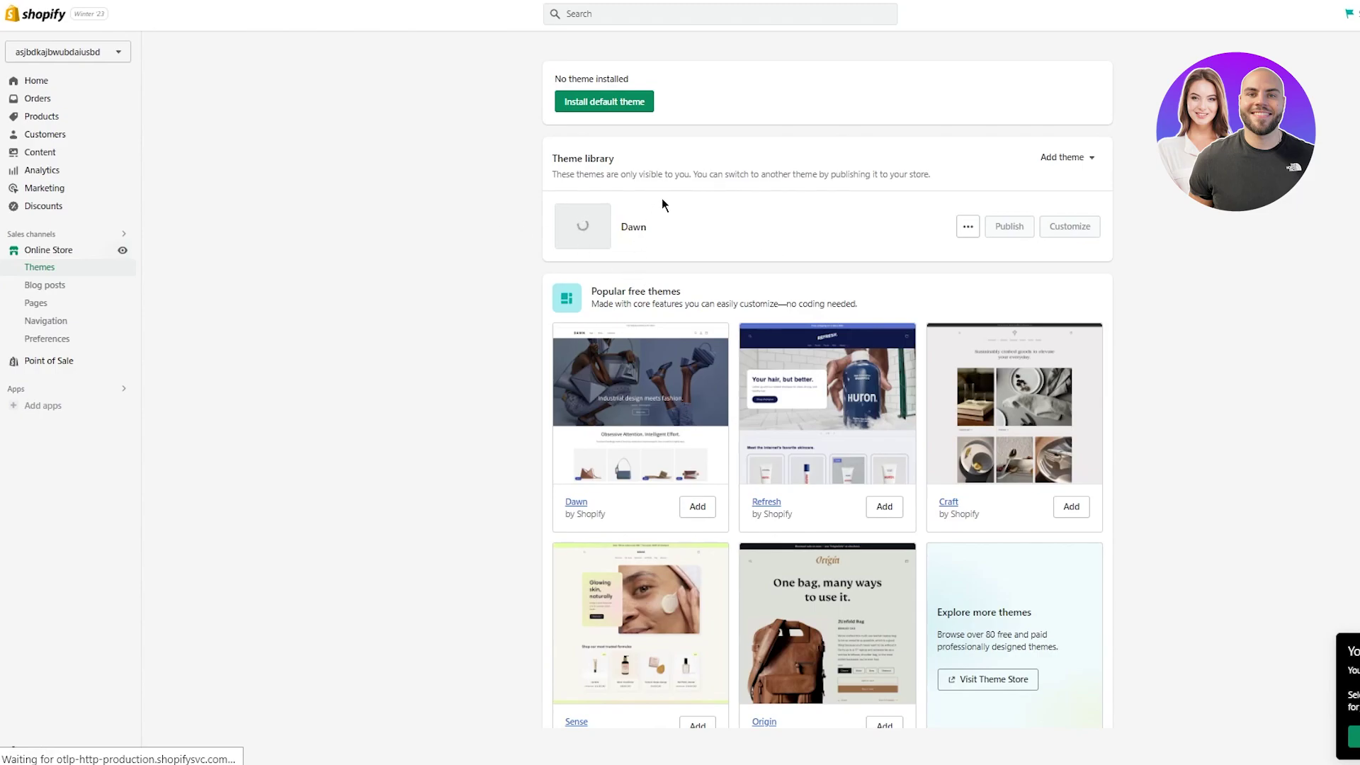
scroll(725, 248, "down", 1)
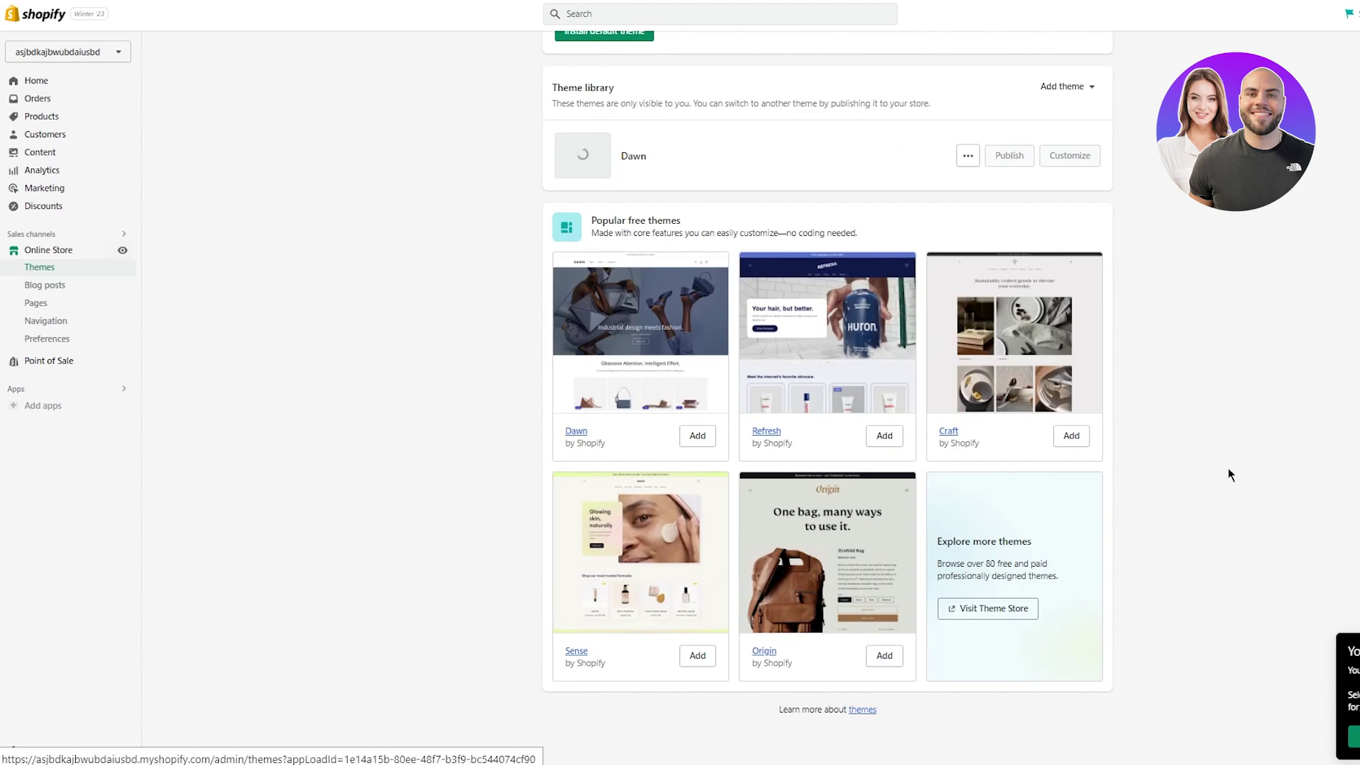
scroll(915, 320, "up", 2)
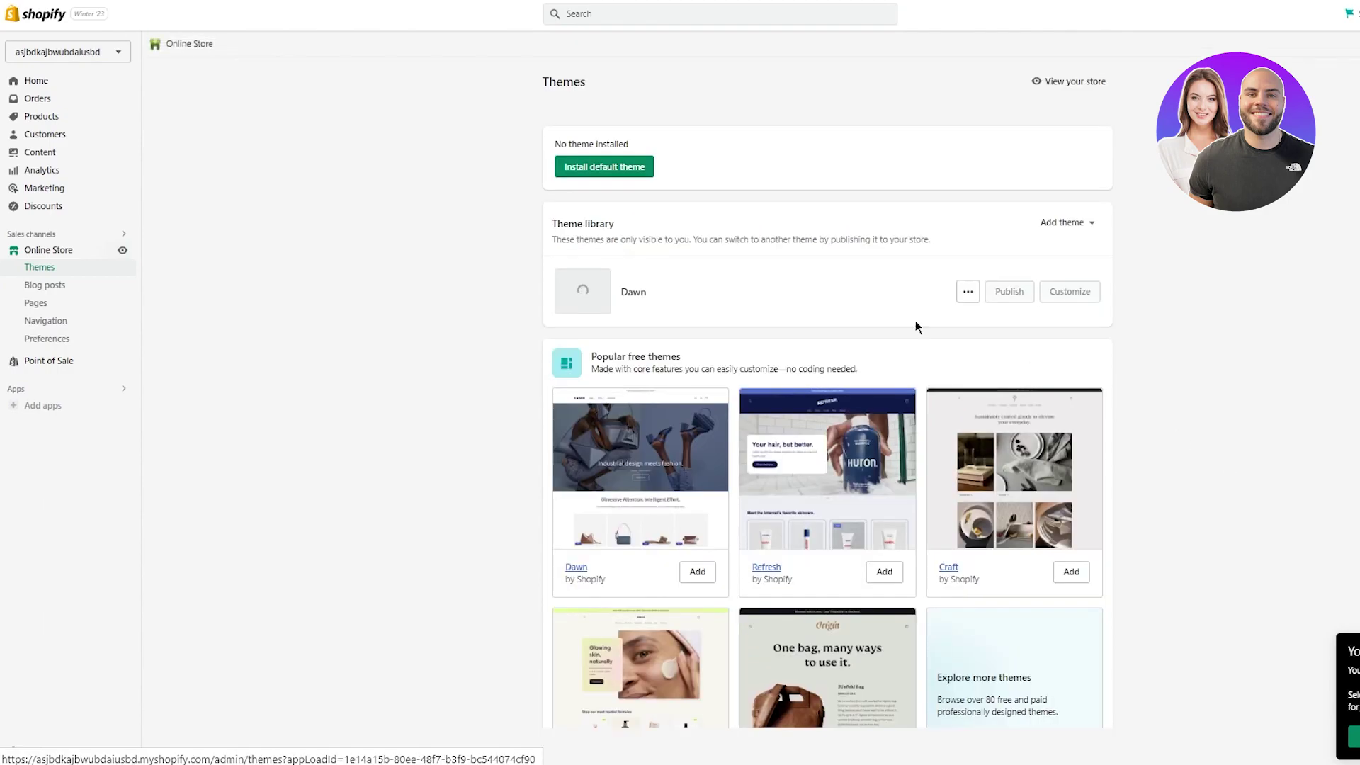
scroll(722, 329, "down", 2)
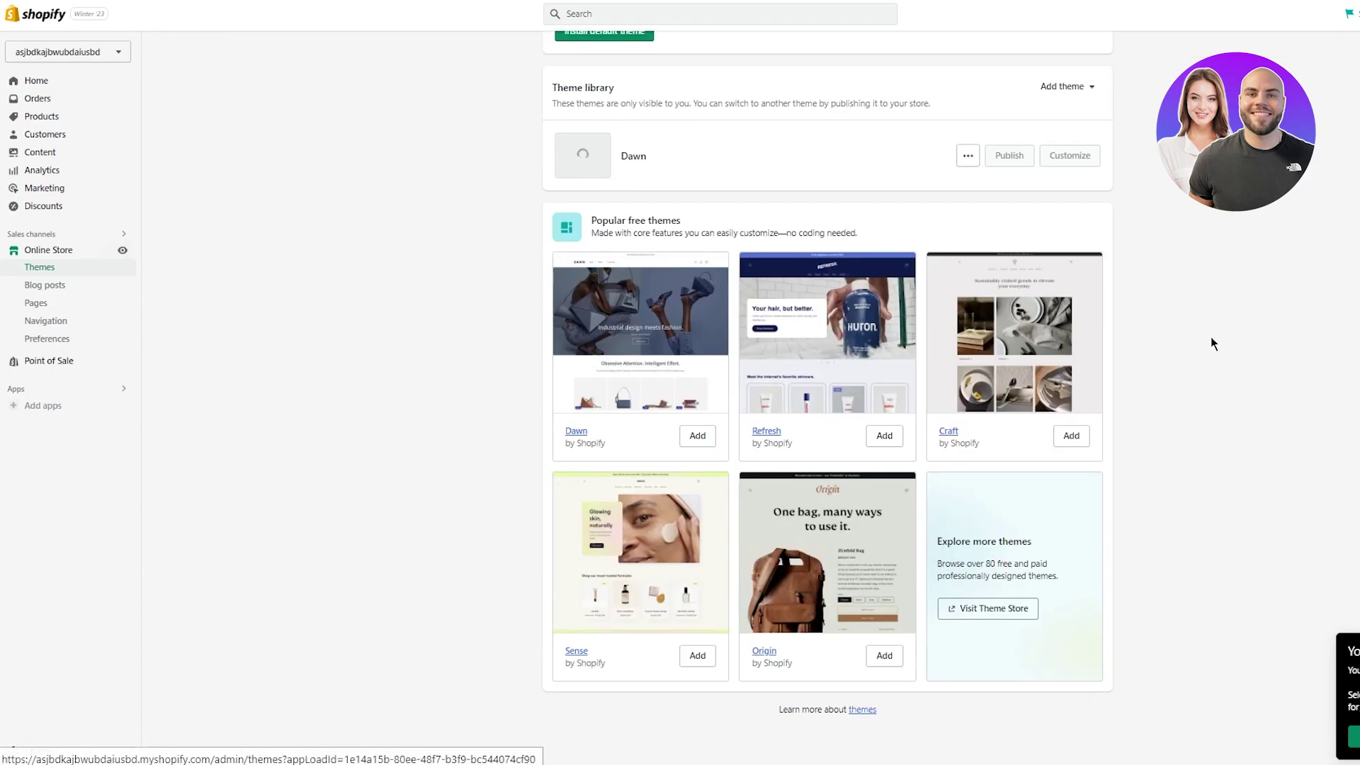
scroll(1210, 337, "up", 1)
scroll(1210, 337, "up", 1)
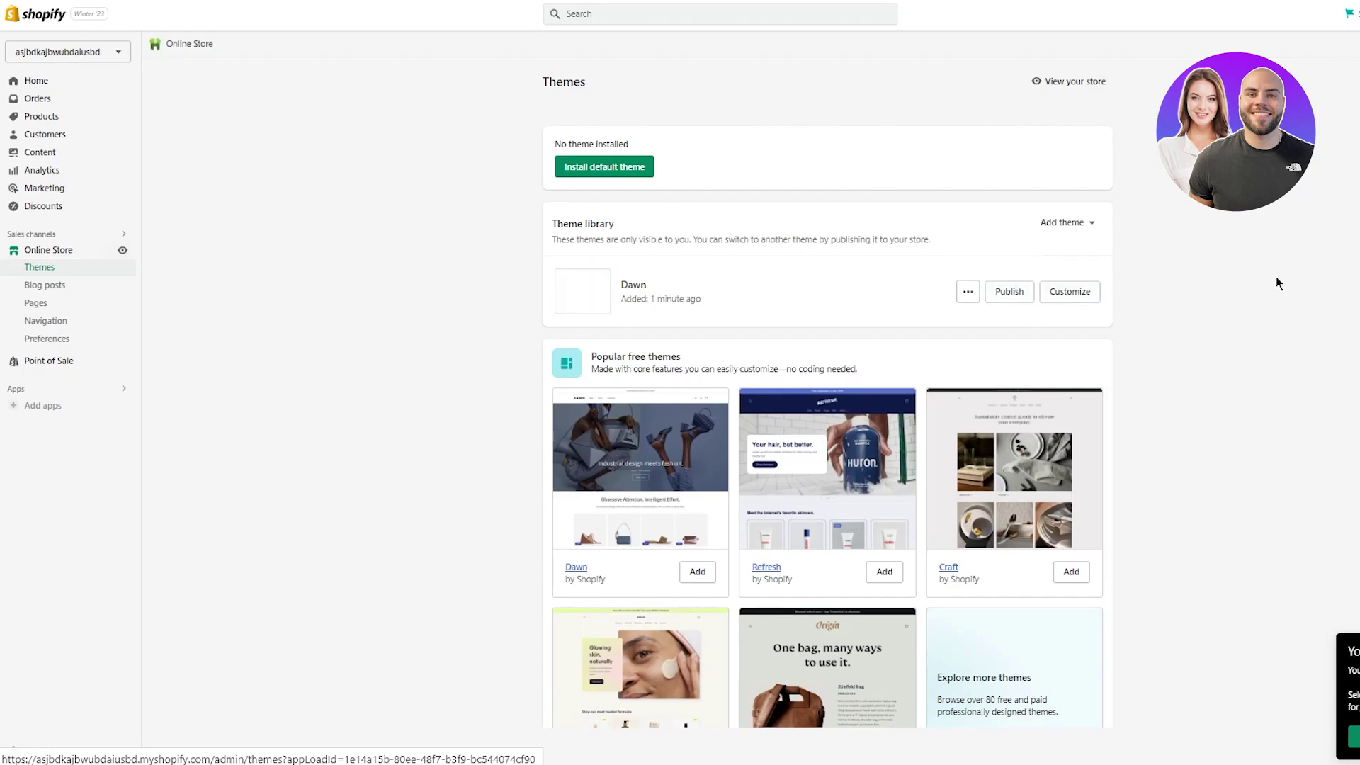
scroll(1277, 276, "down", 3)
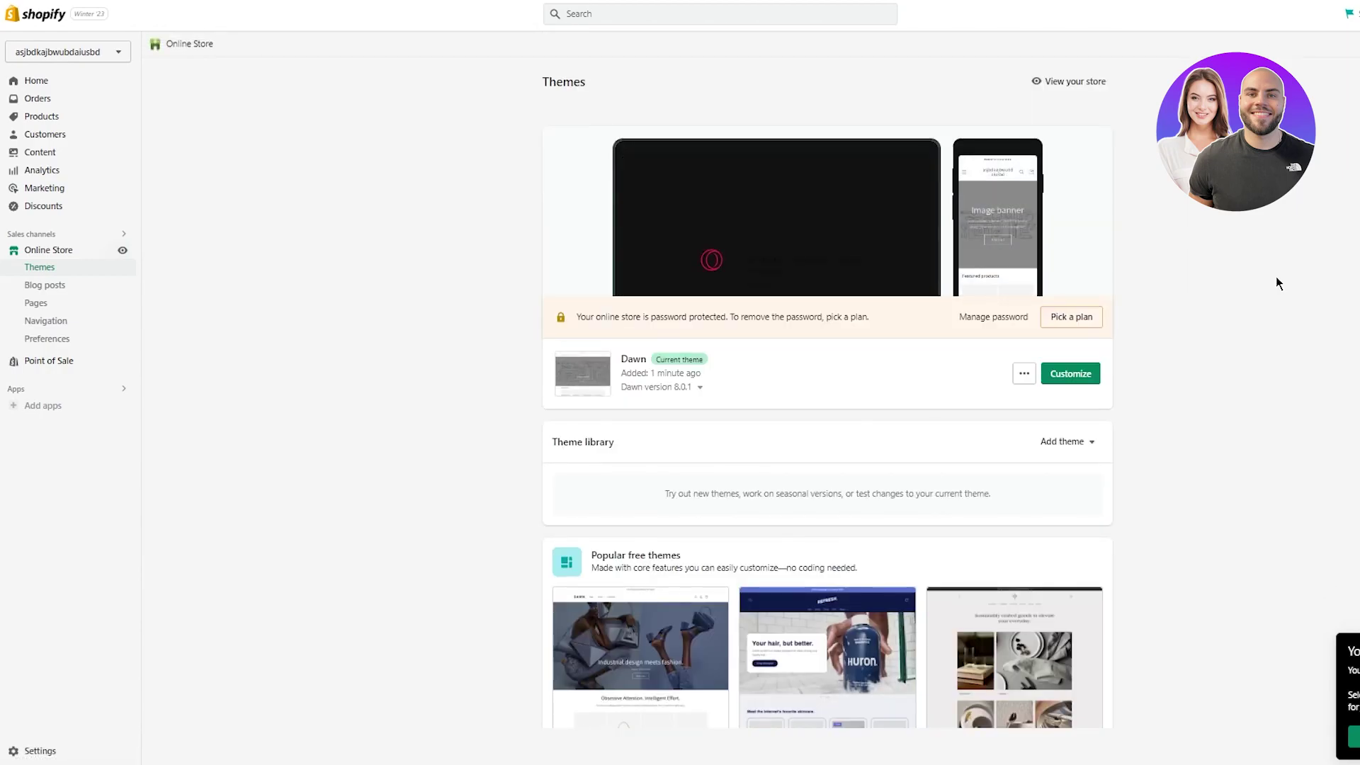
scroll(1037, 247, "down", 5)
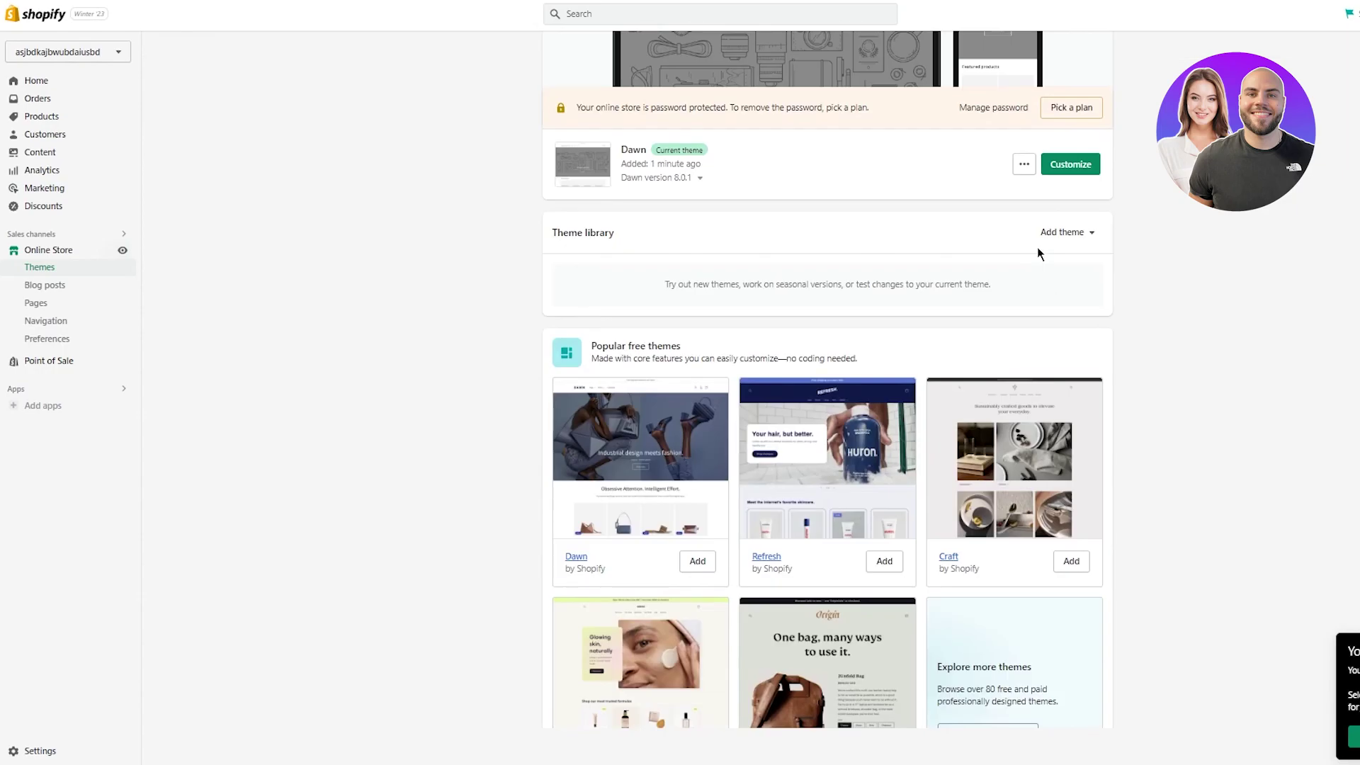
scroll(863, 193, "up", 3)
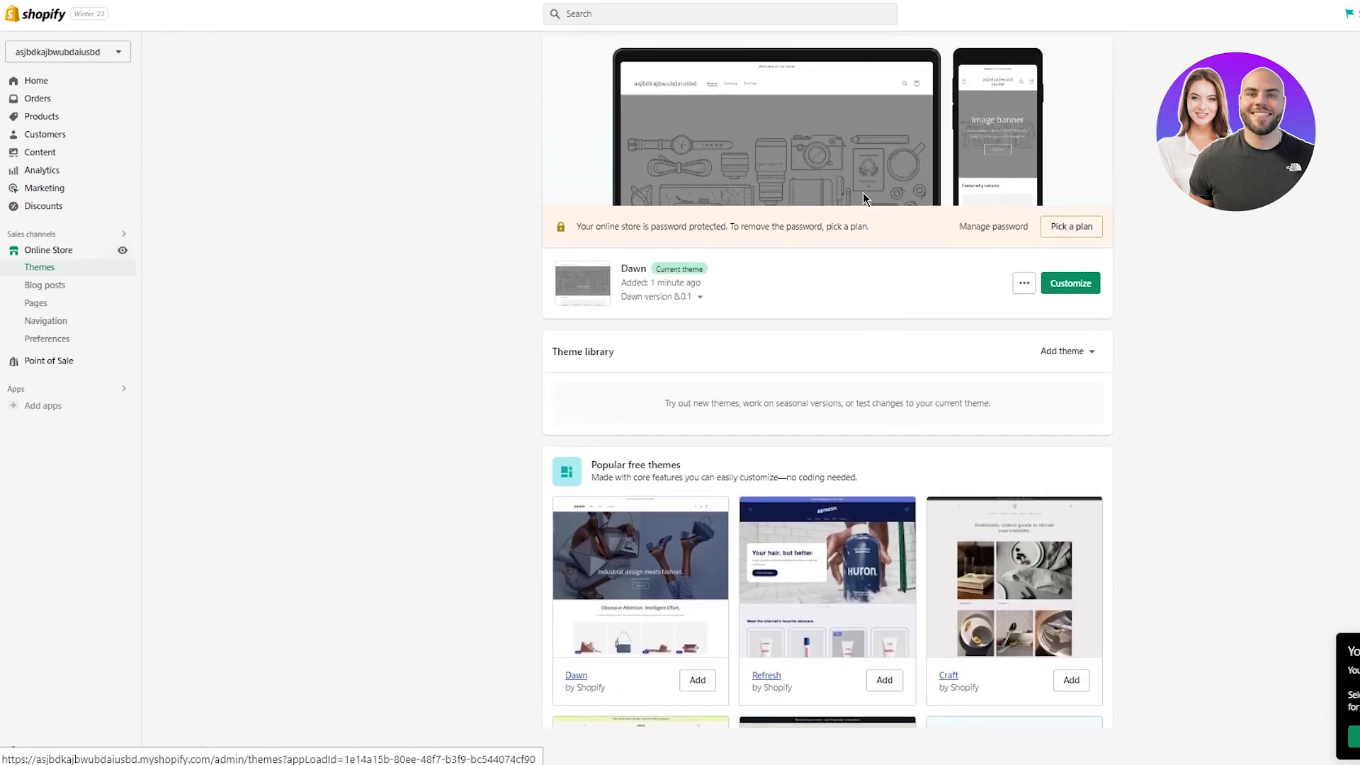
- Preview the live storefront, add the free Sense theme, then load the Nike website
left_click(125, 253)
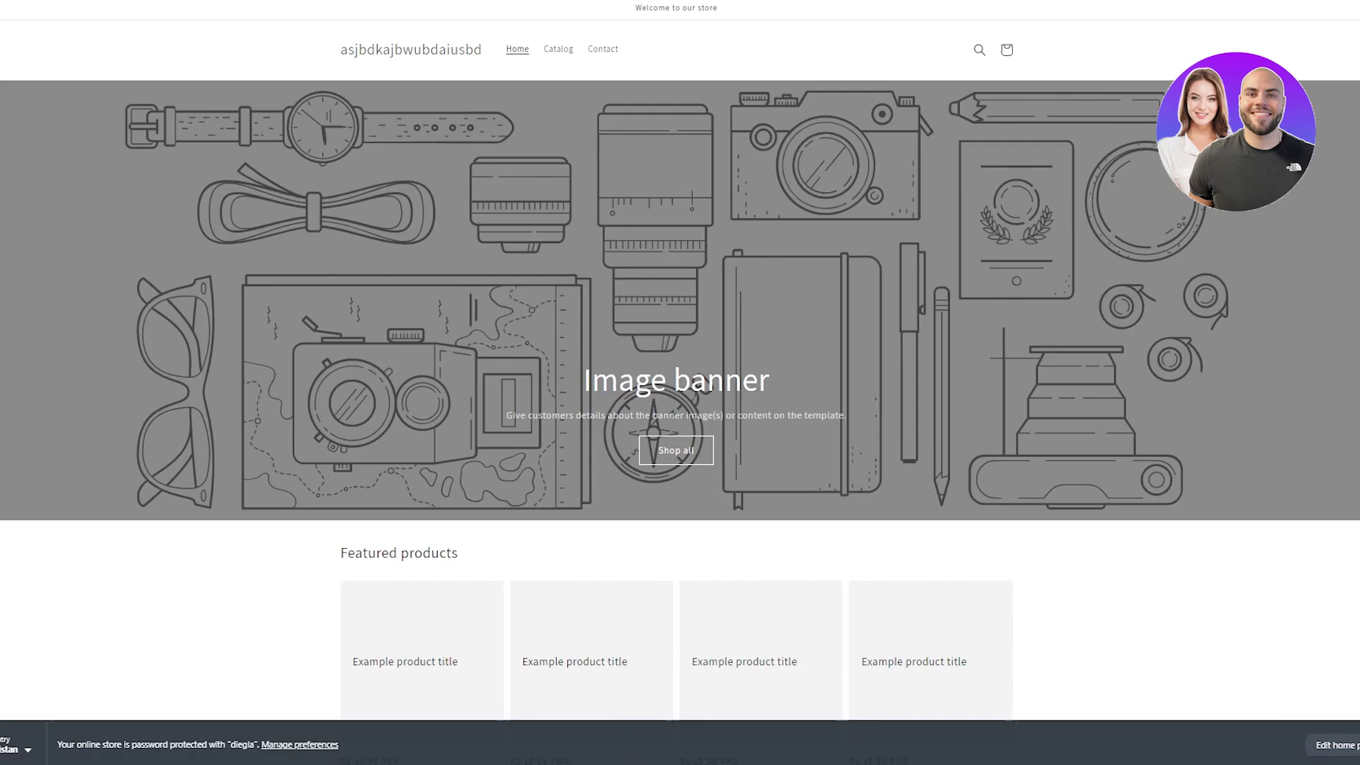
key("ctrl+w")
scroll(582, 334, "down", 4)
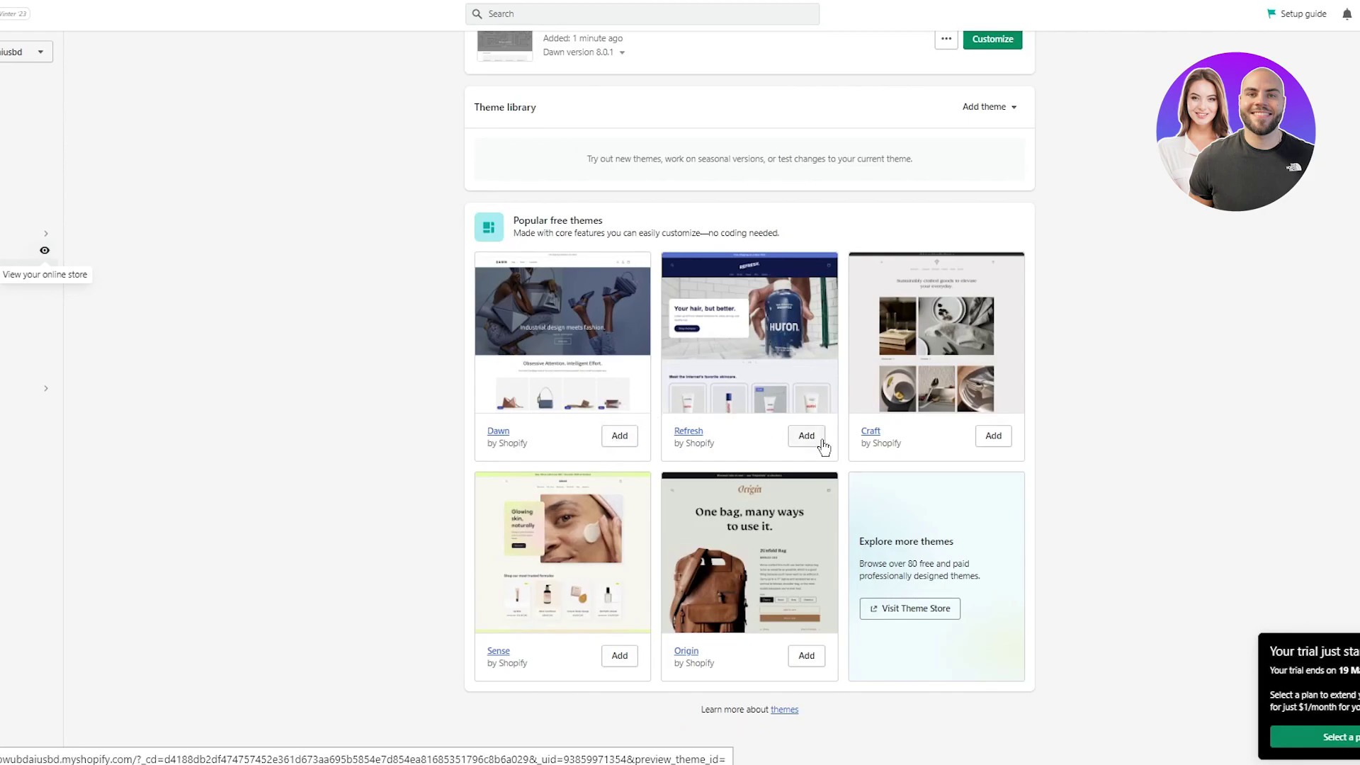
left_click(624, 659)
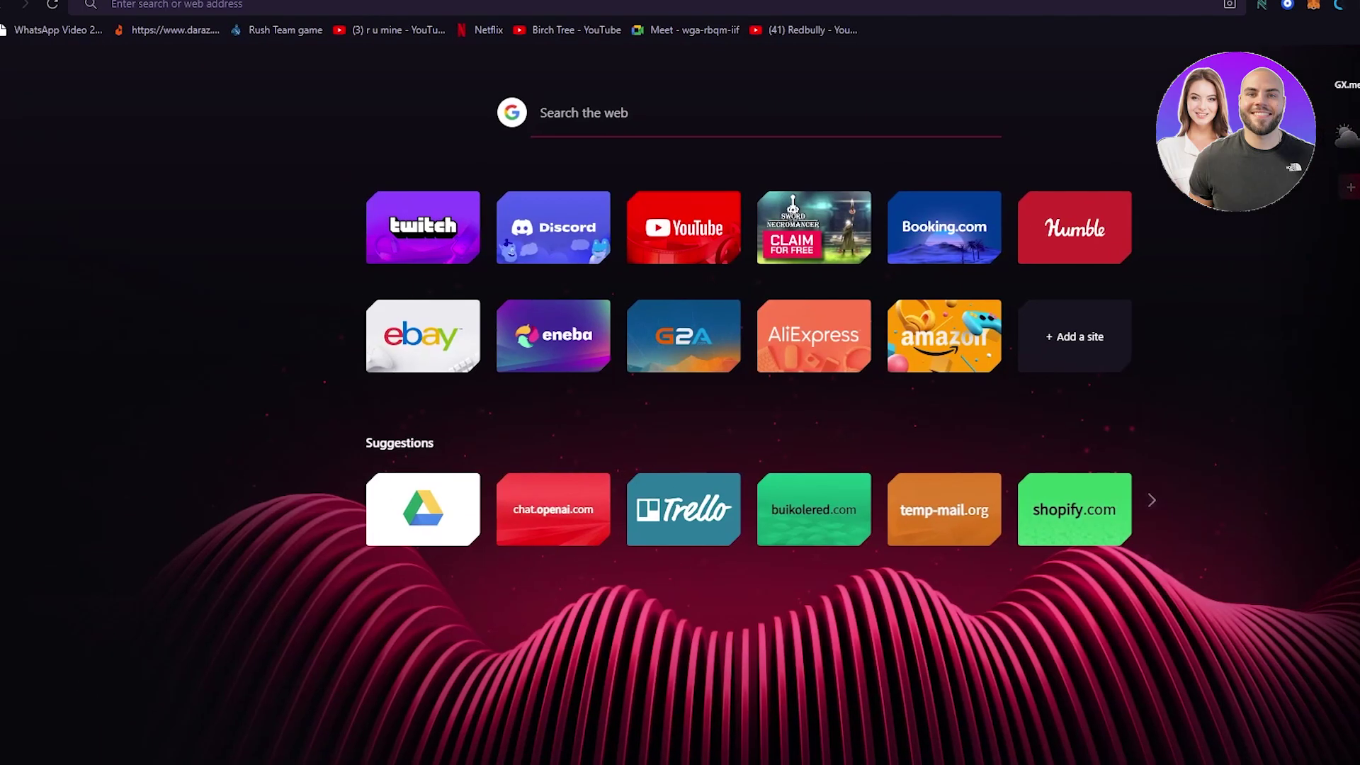
type("nike")
key("Return")
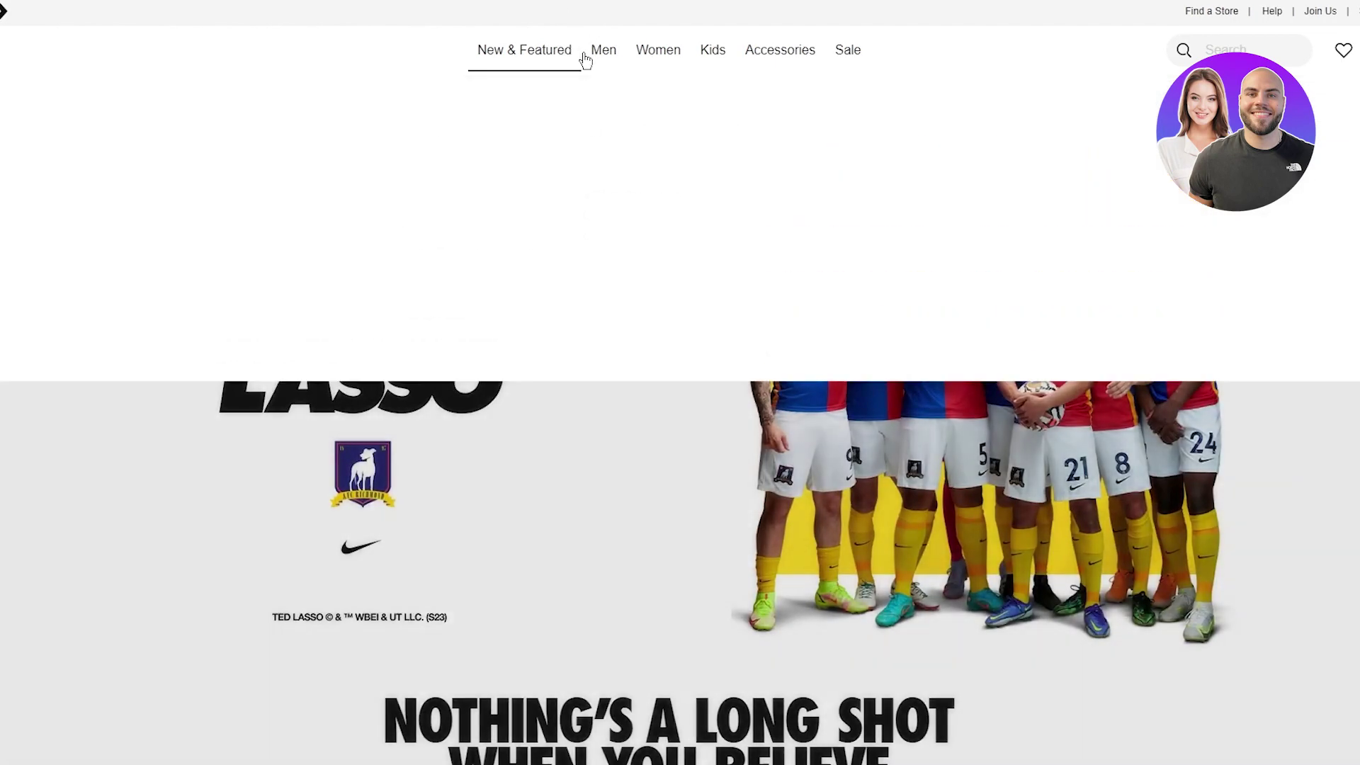
- Open Nike's Men's New Releases and browse the shoes and clothing grid for product ideas
mouse_move(594, 55)
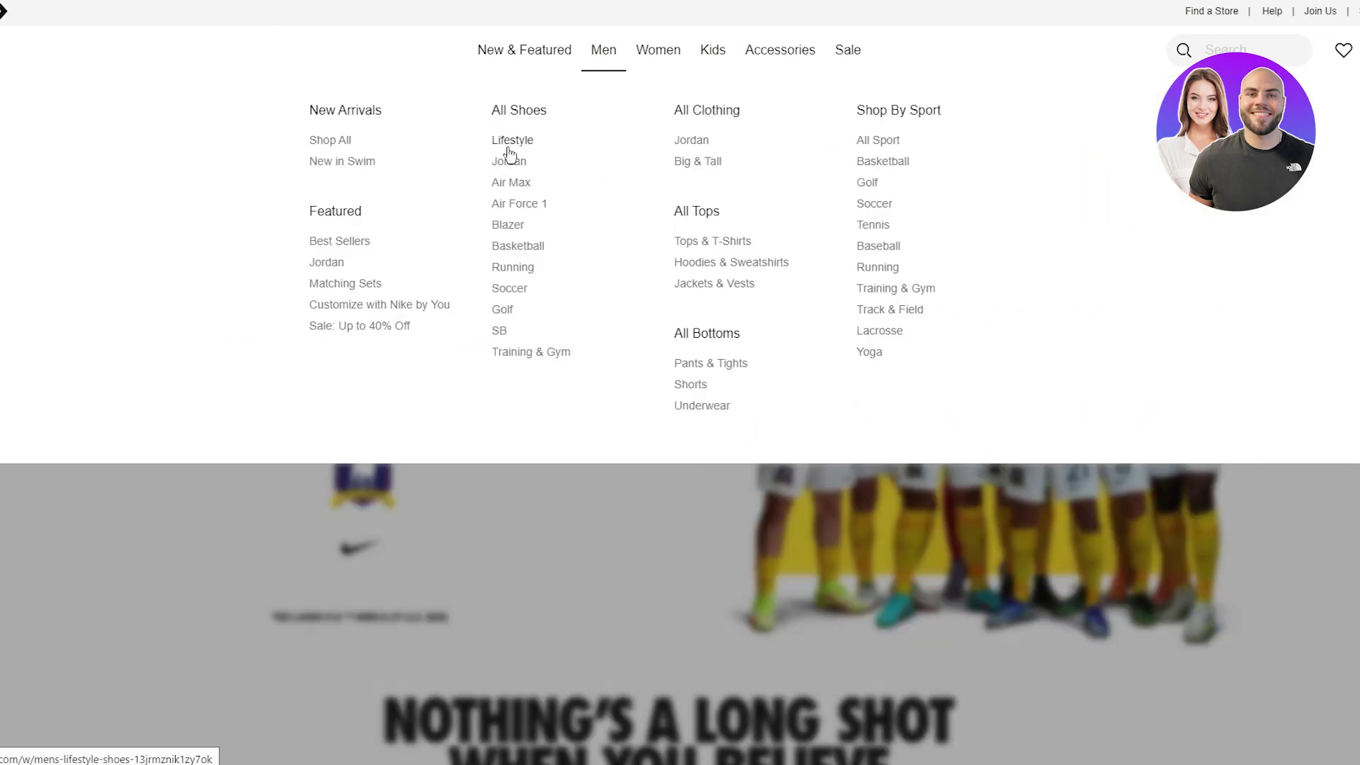
left_click(336, 149)
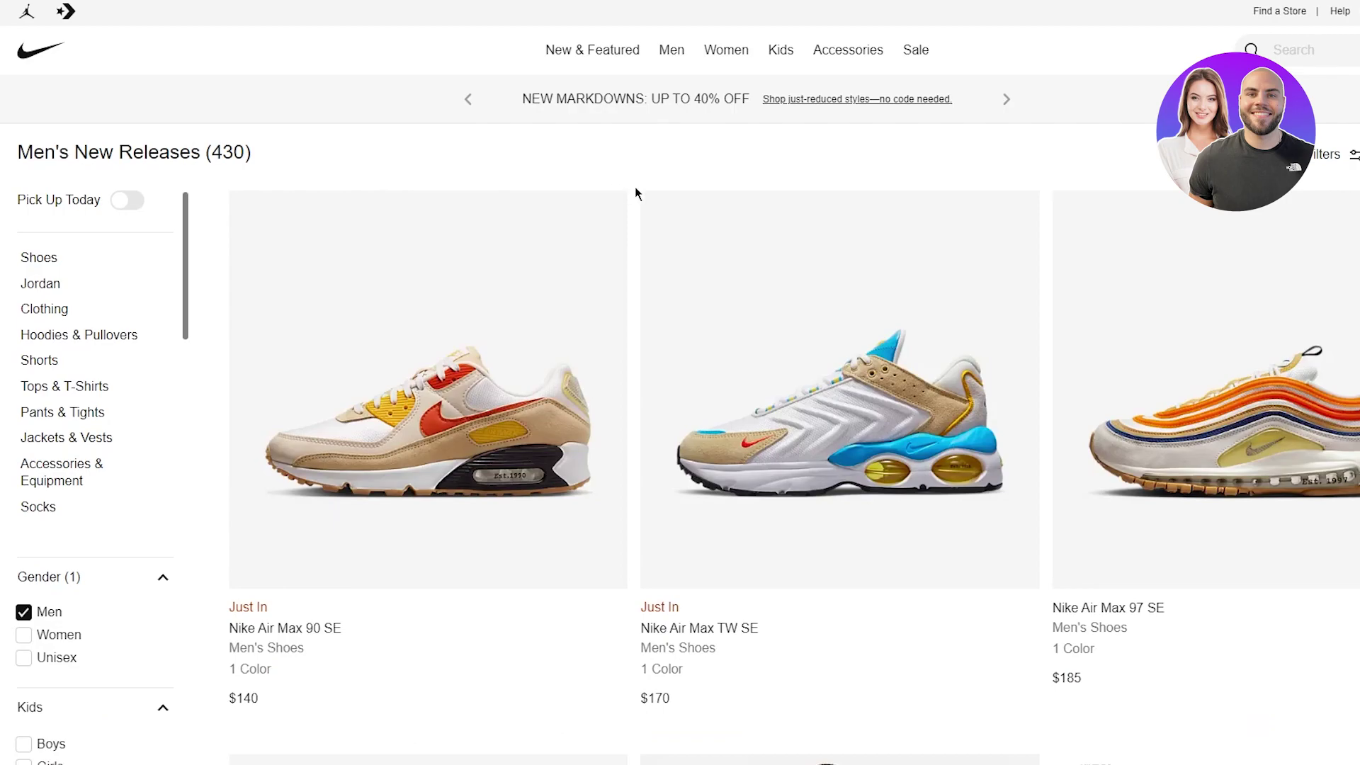
scroll(635, 188, "down", 10)
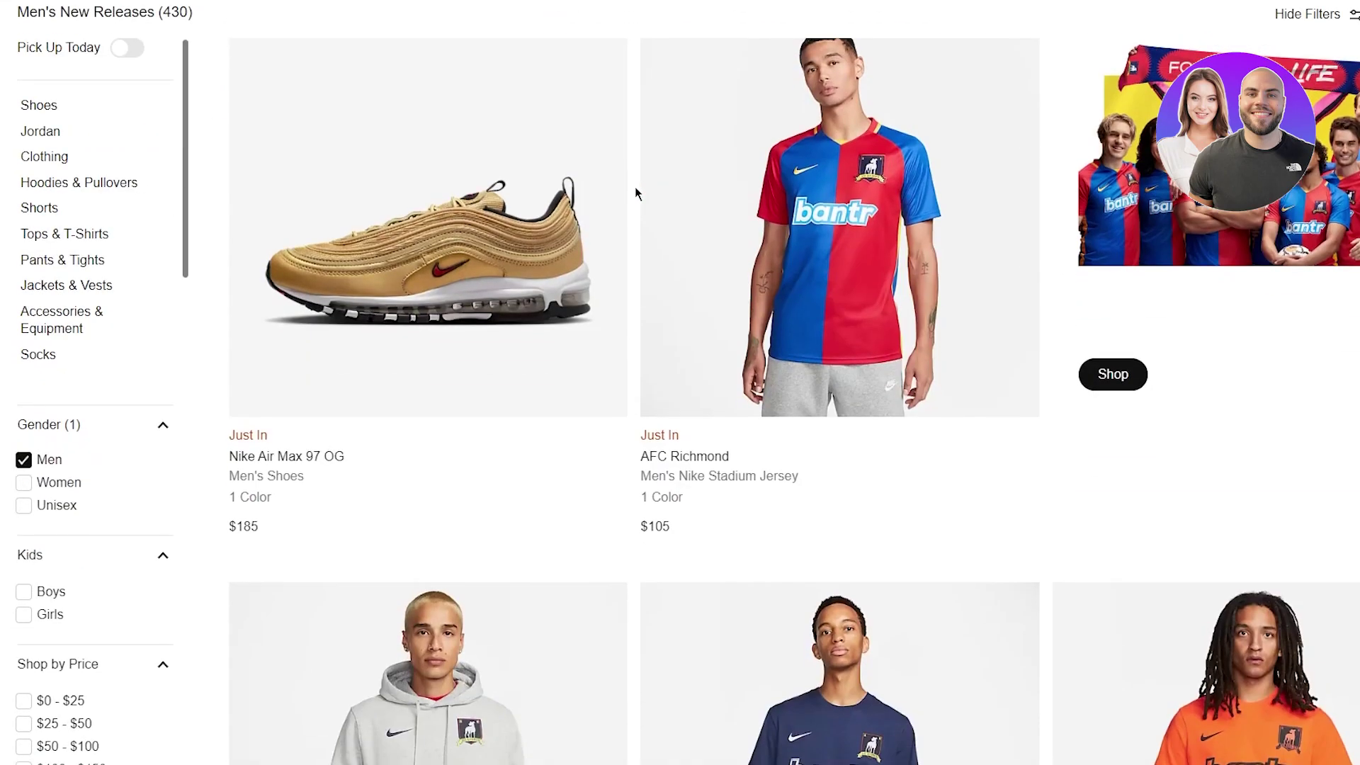
scroll(634, 187, "down", 8)
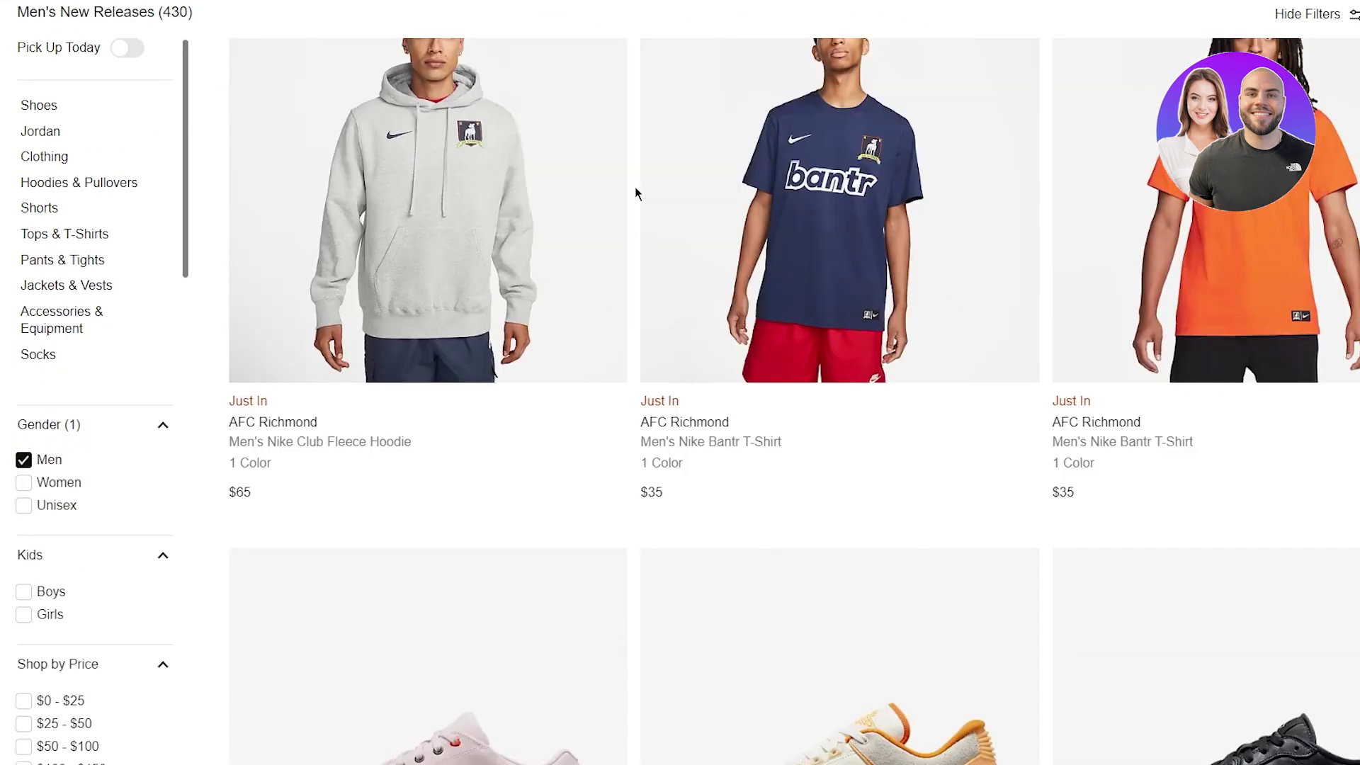
scroll(635, 191, "down", 9)
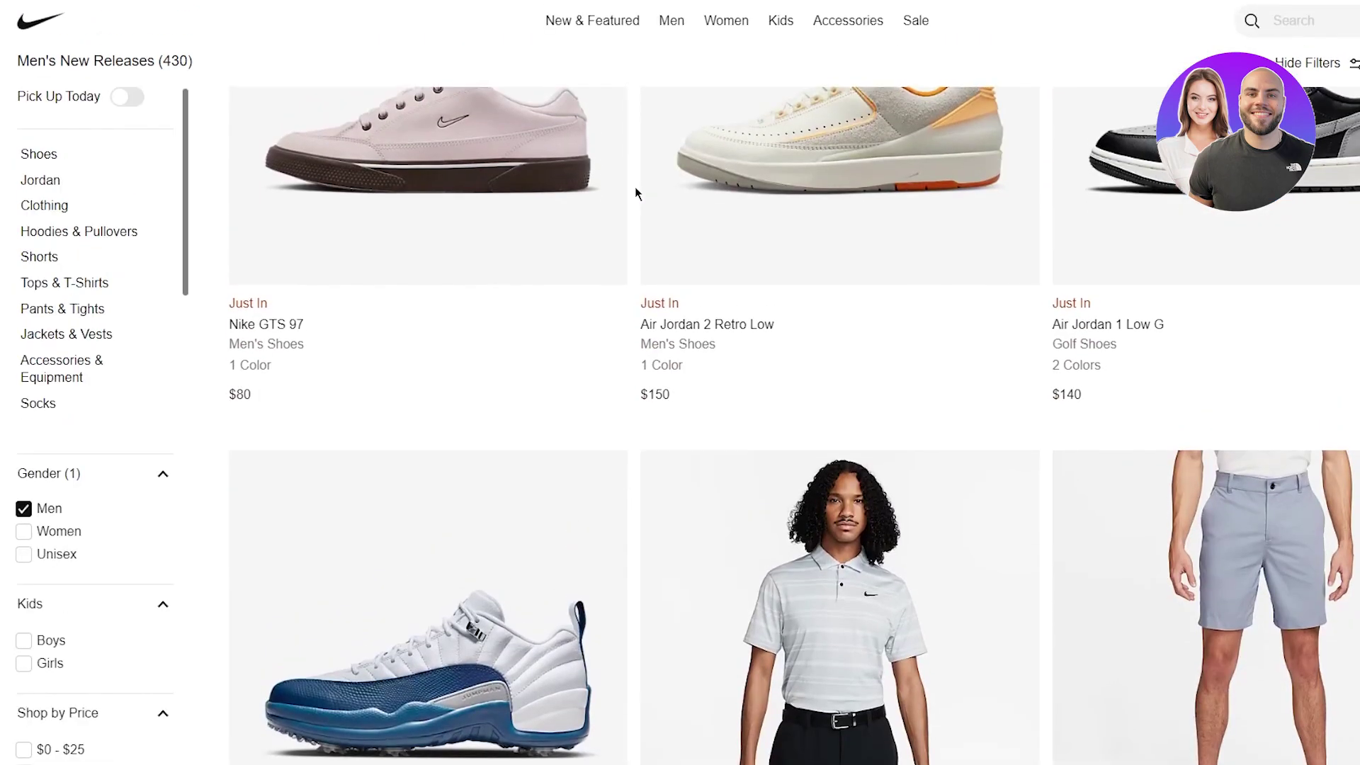
scroll(634, 192, "down", 4)
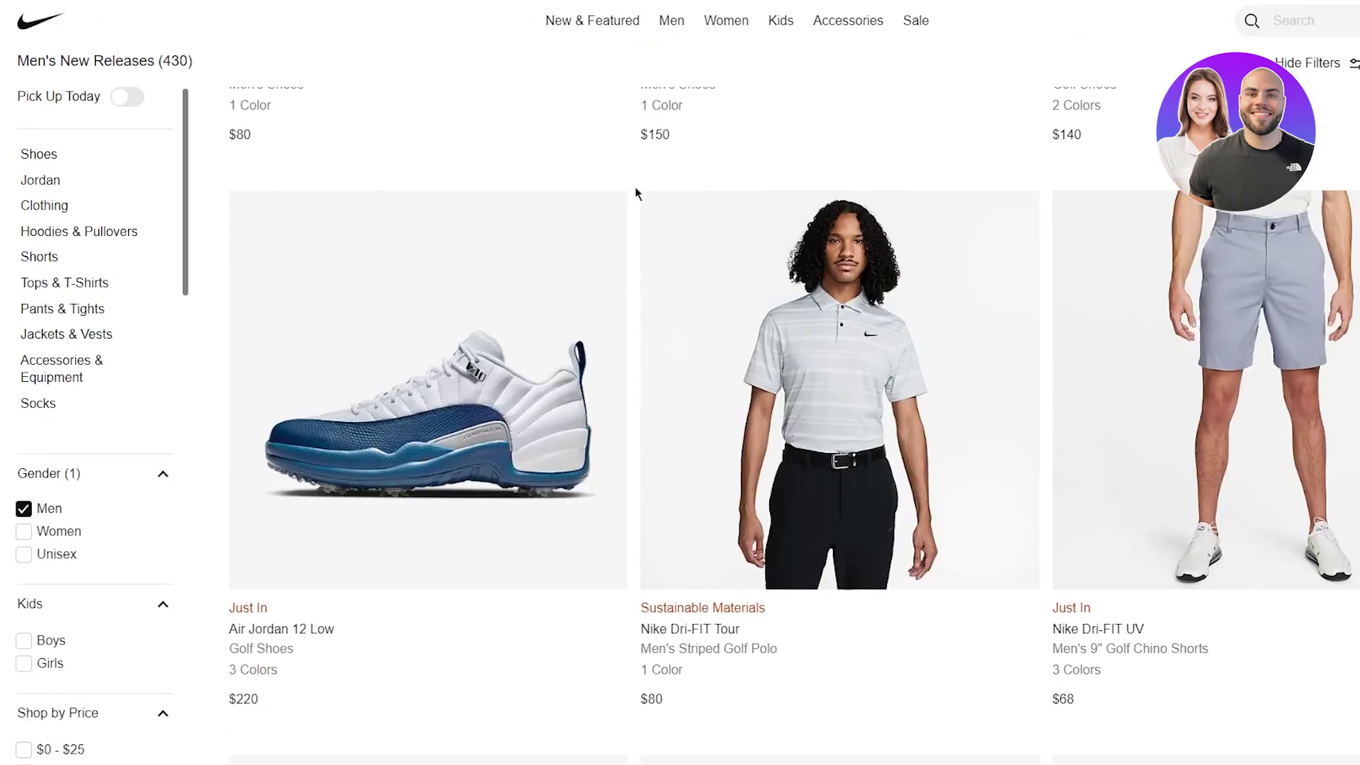
scroll(635, 191, "down", 1)
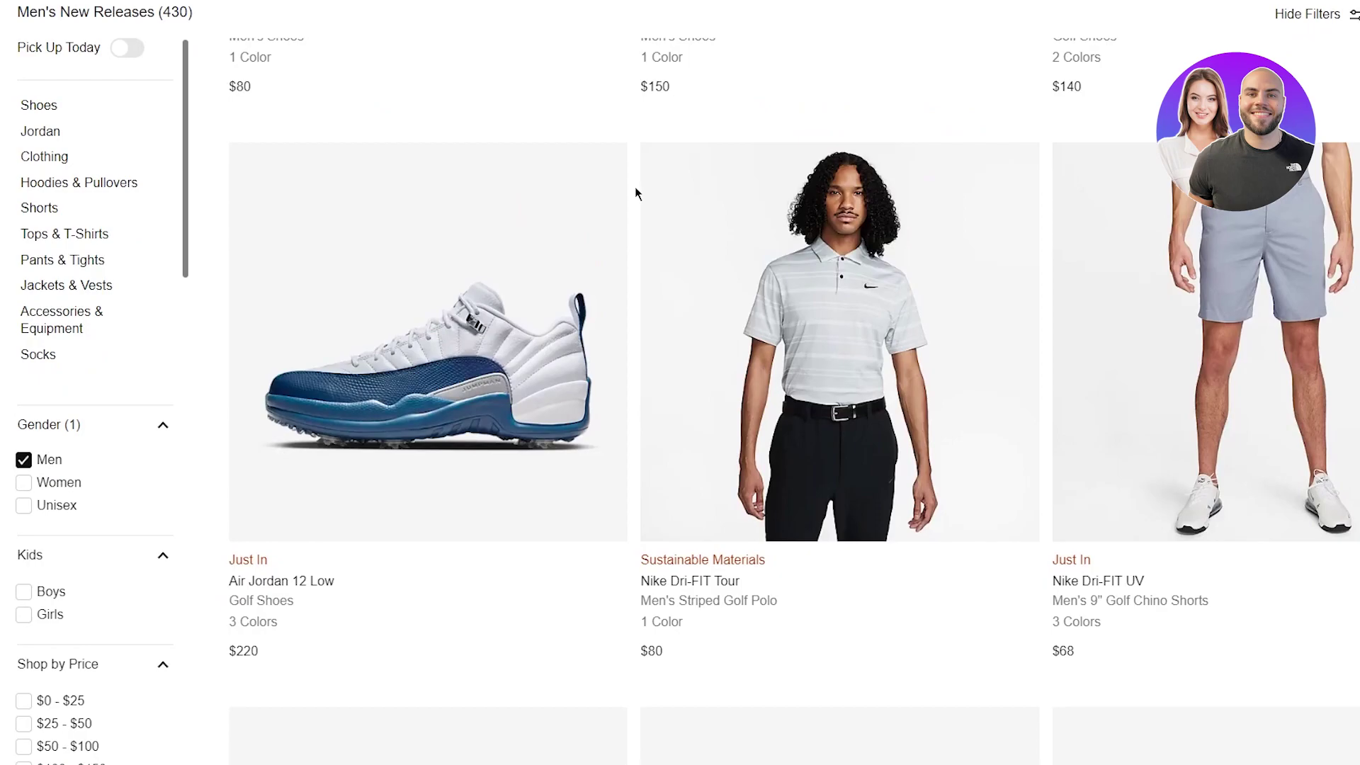
scroll(635, 192, "down", 2)
scroll(635, 190, "up", 1)
scroll(635, 190, "down", 10)
scroll(635, 190, "up", 3)
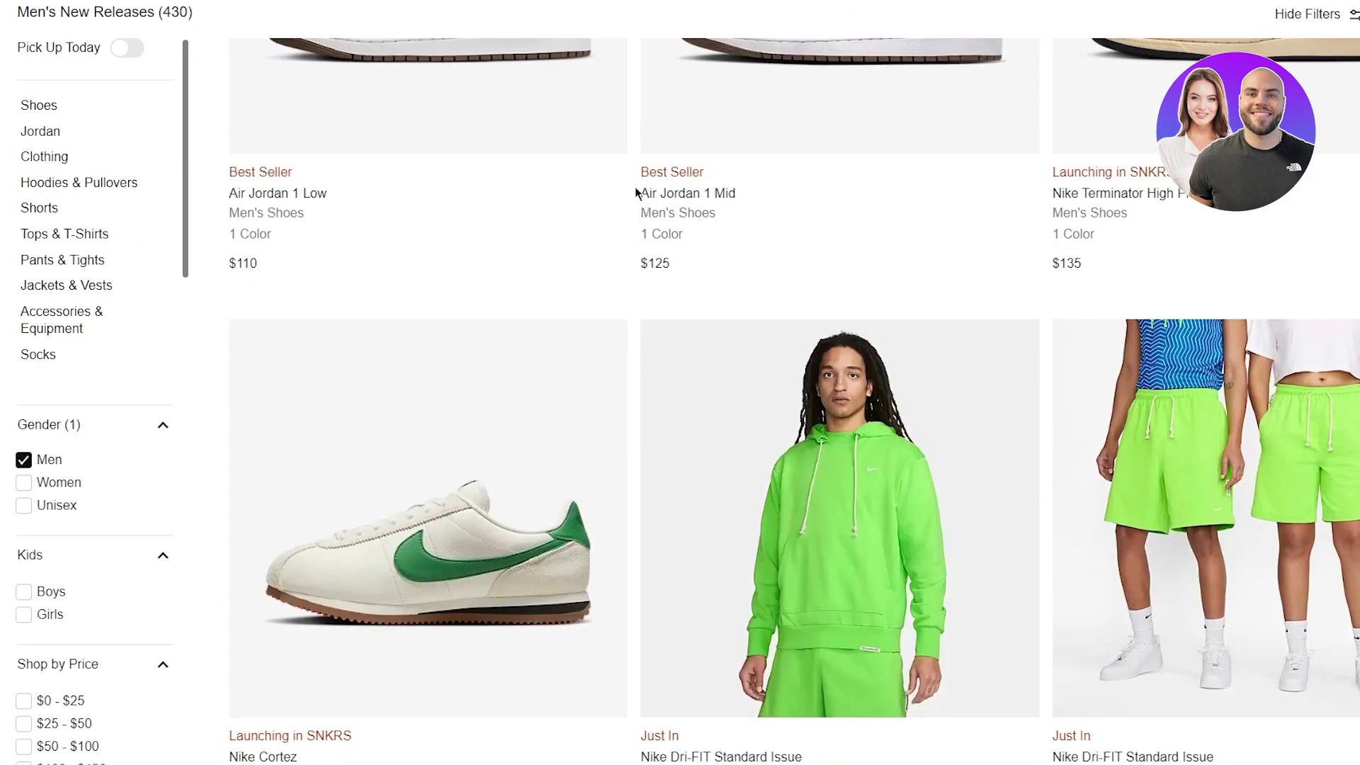
scroll(635, 188, "down", 15)
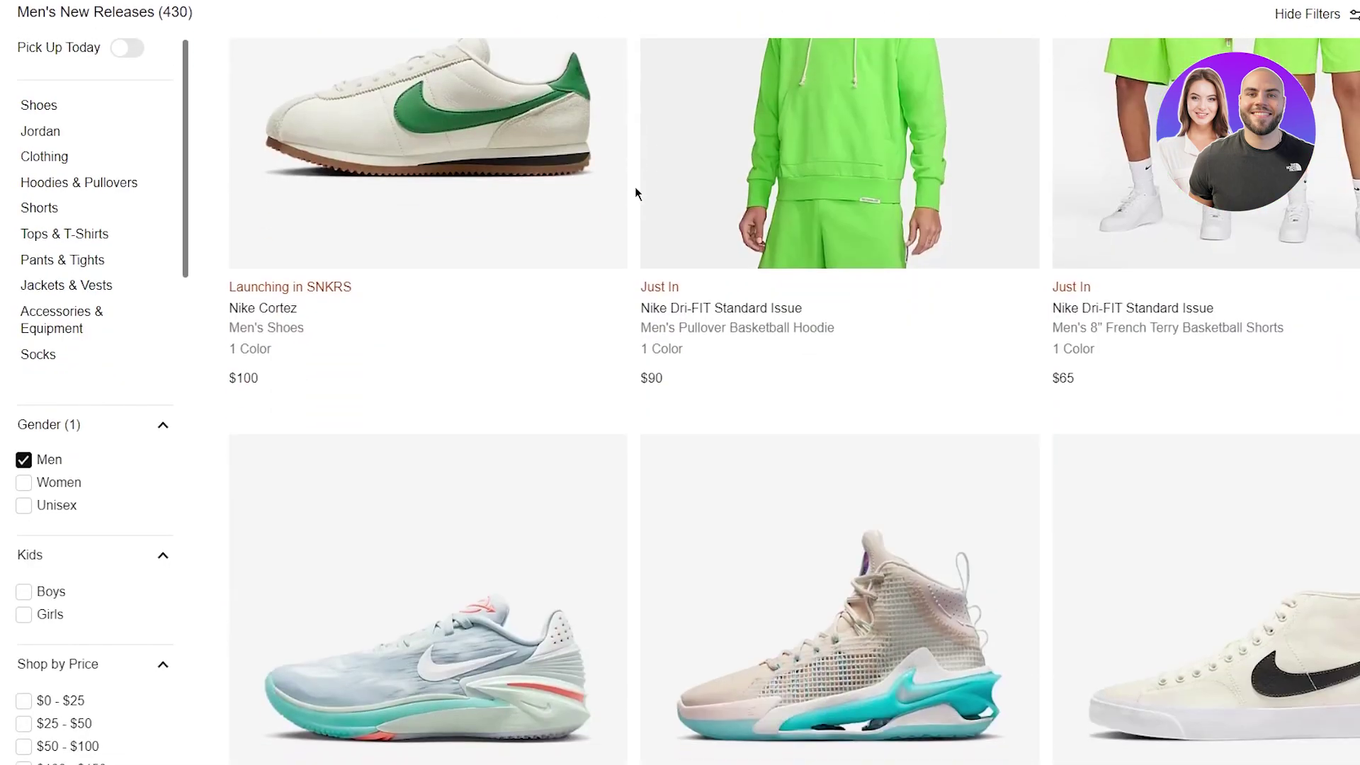
scroll(636, 189, "down", 5)
scroll(636, 188, "up", 6)
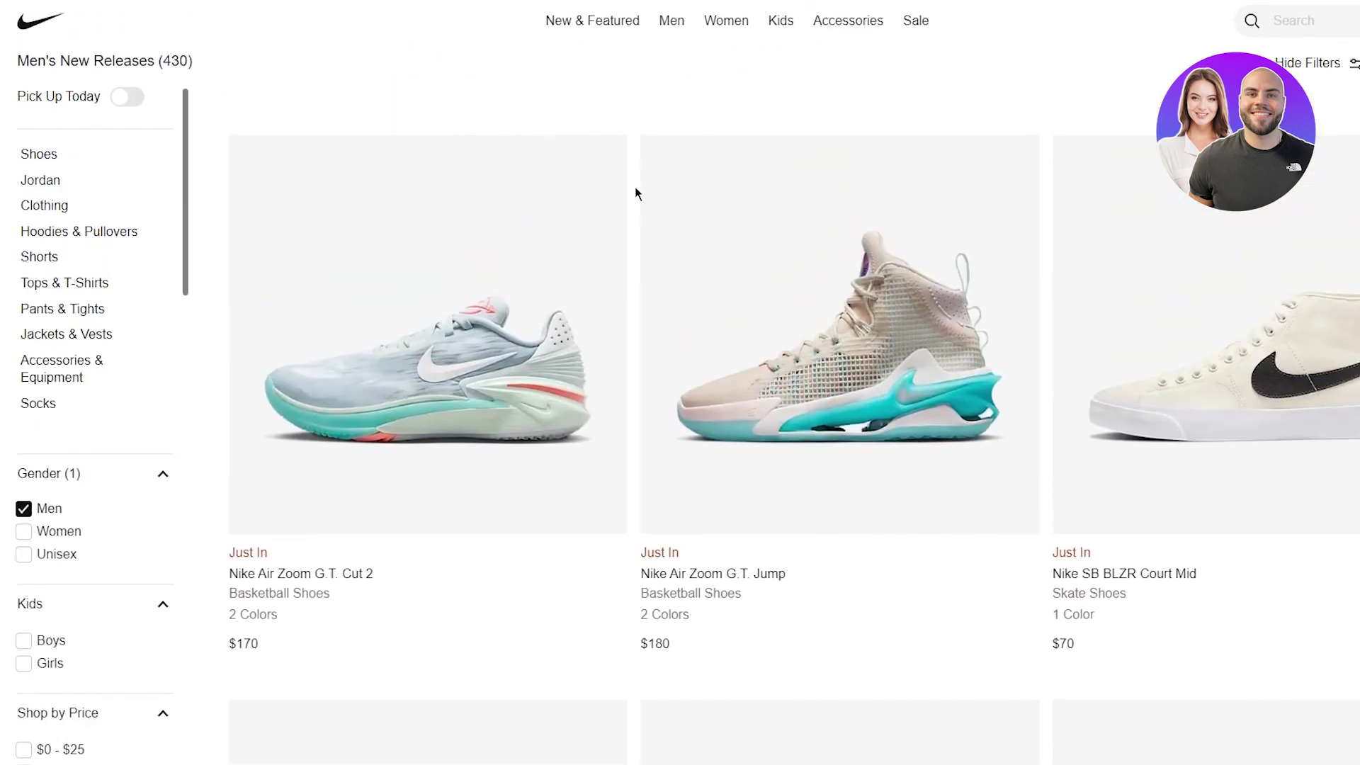
scroll(636, 189, "down", 5)
scroll(636, 192, "down", 5)
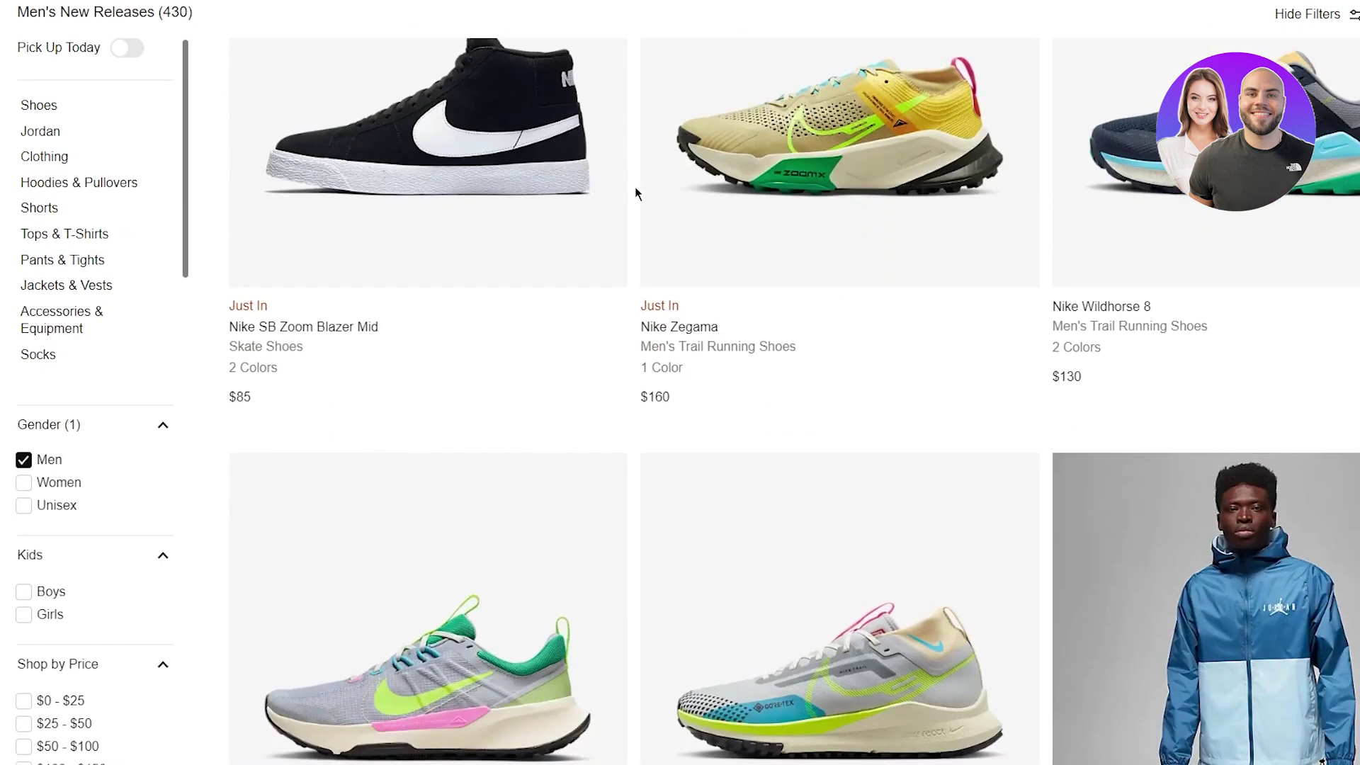
scroll(636, 188, "down", 2)
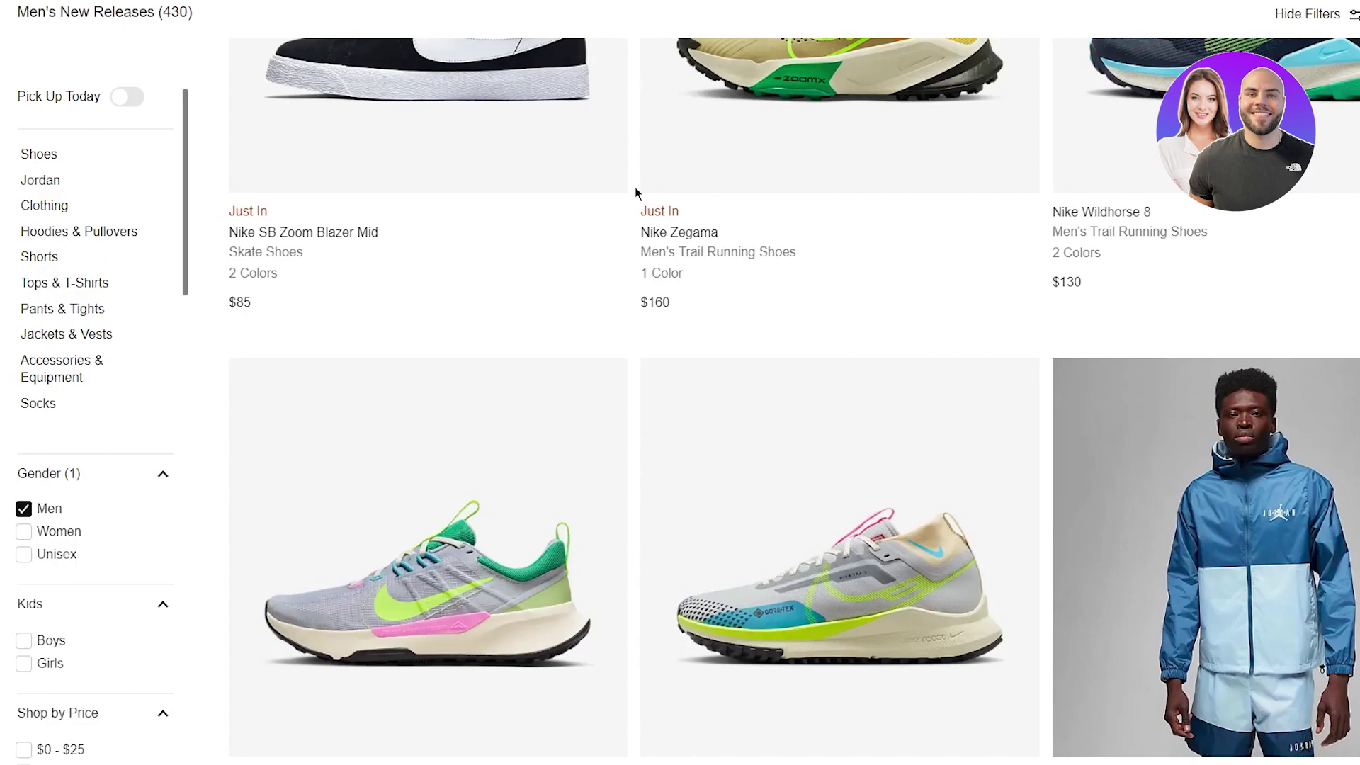
scroll(636, 189, "up", 5)
scroll(636, 191, "down", 15)
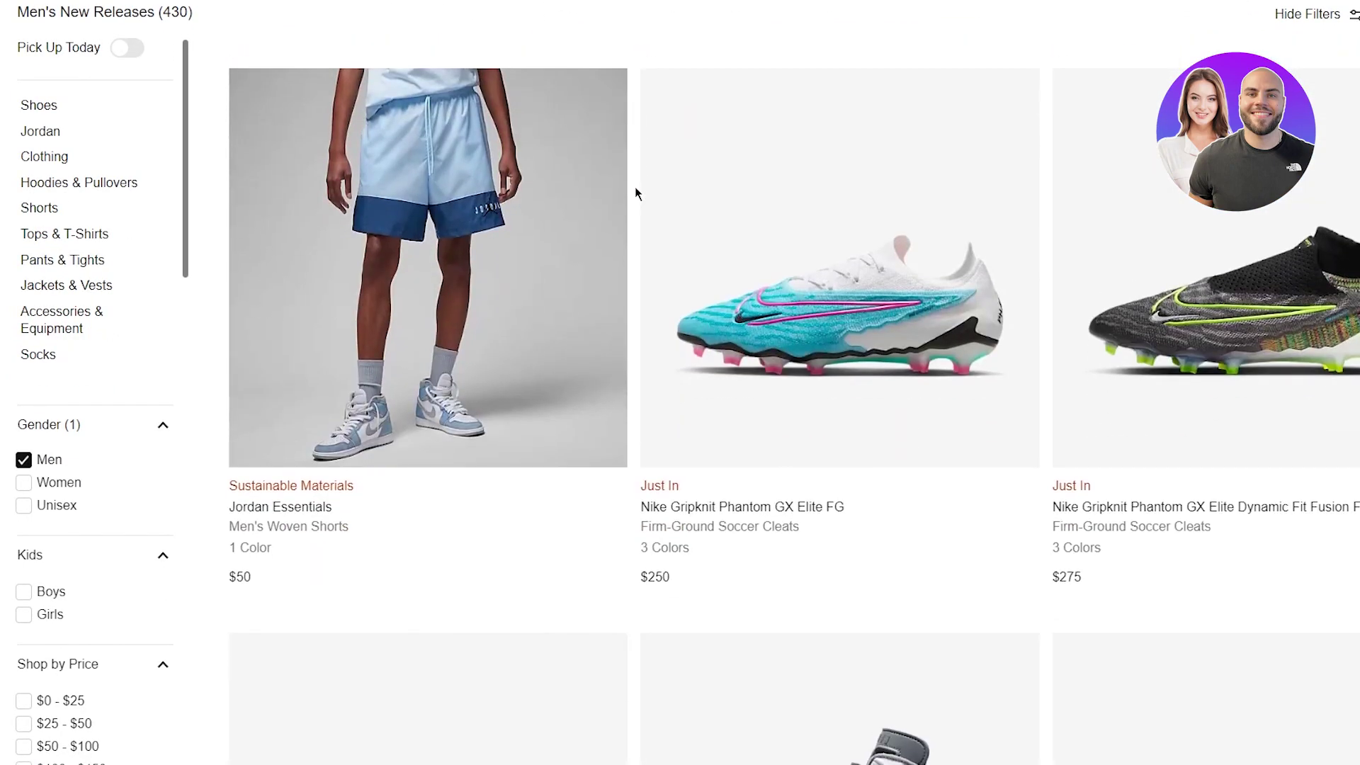
scroll(636, 191, "down", 8)
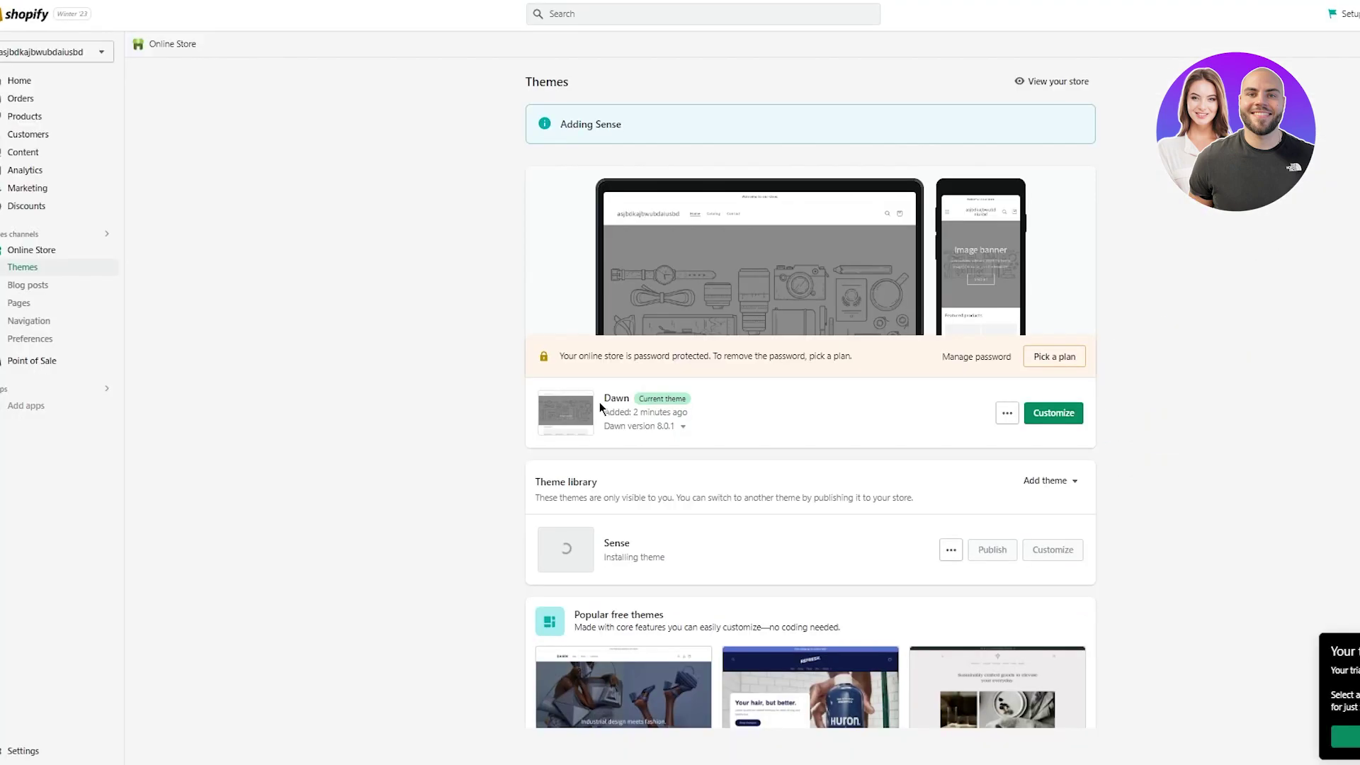
scroll(708, 411, "down", 1)
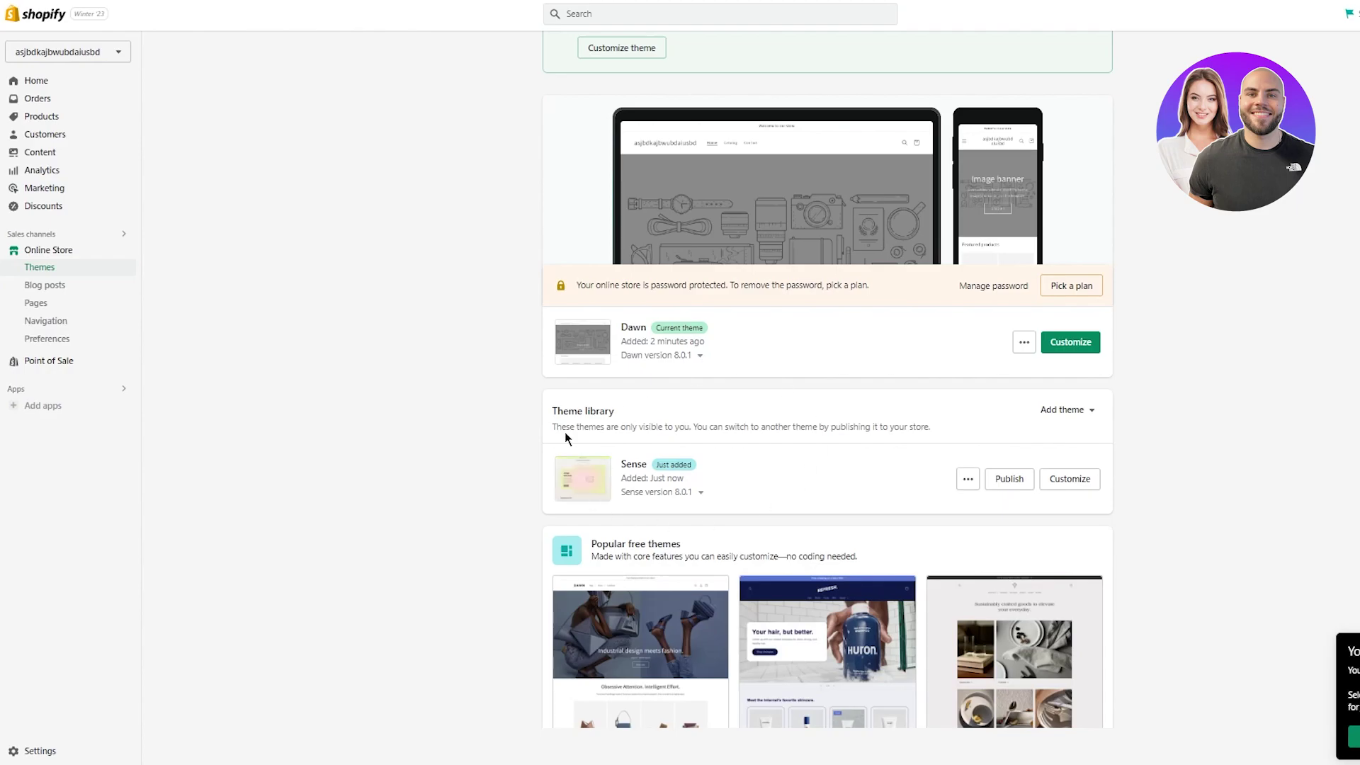
- Customize the Sense theme and look over its Home page preview in the editor
left_click(1069, 486)
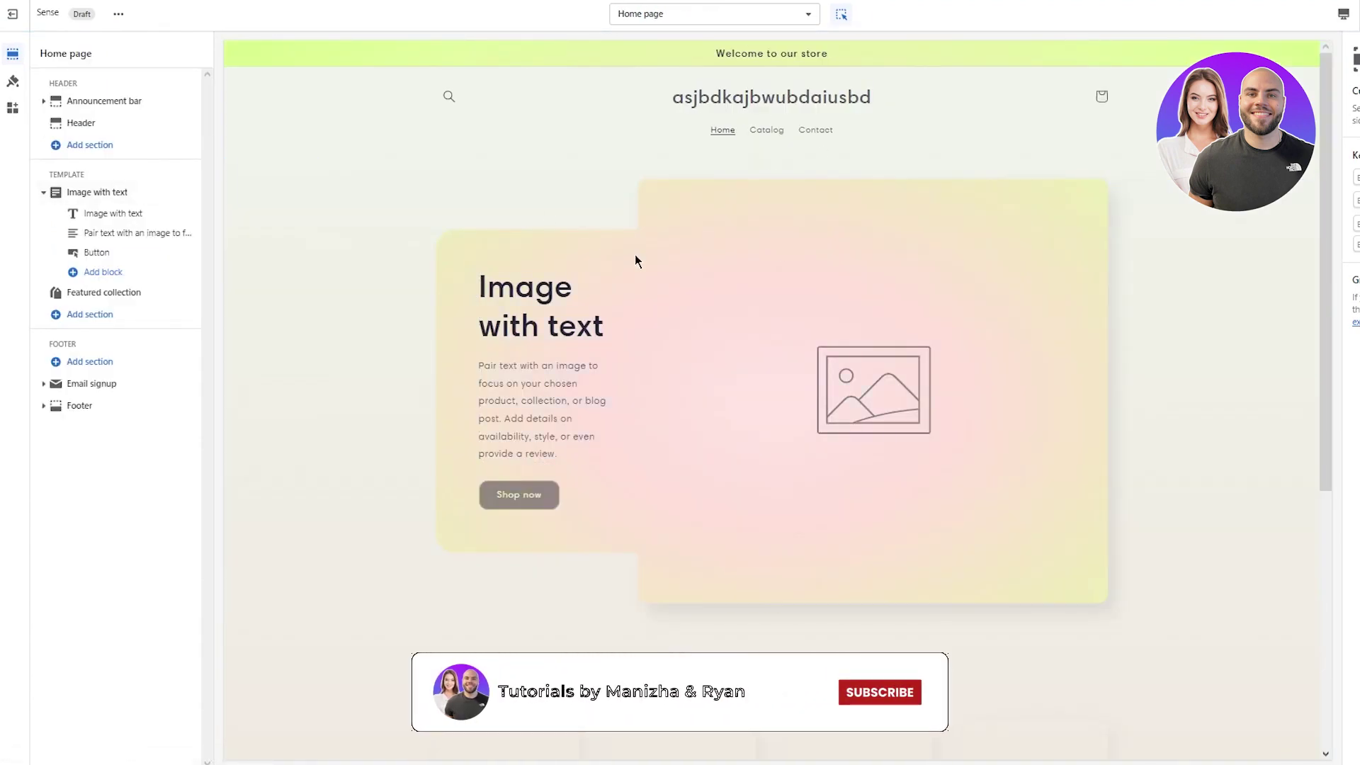
scroll(1023, 618, "down", 6)
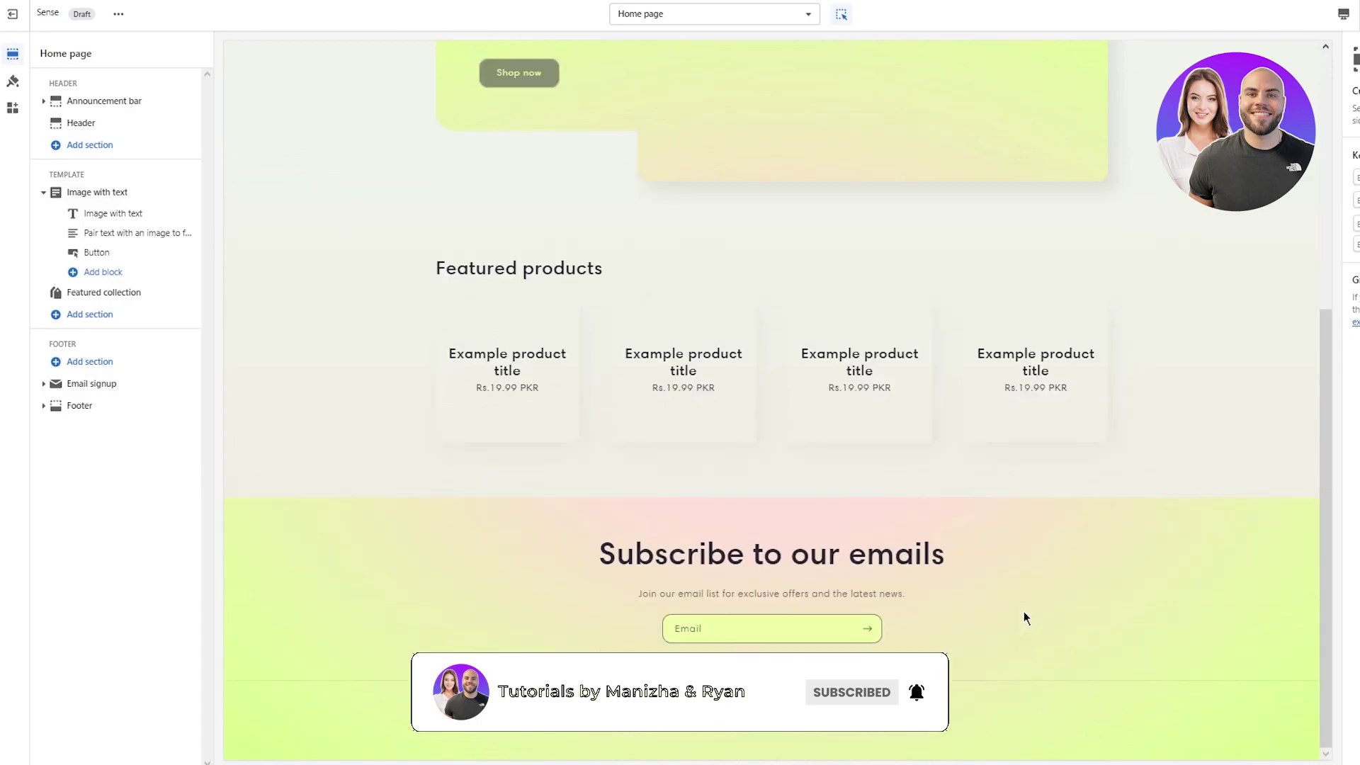
scroll(796, 252, "up", 6)
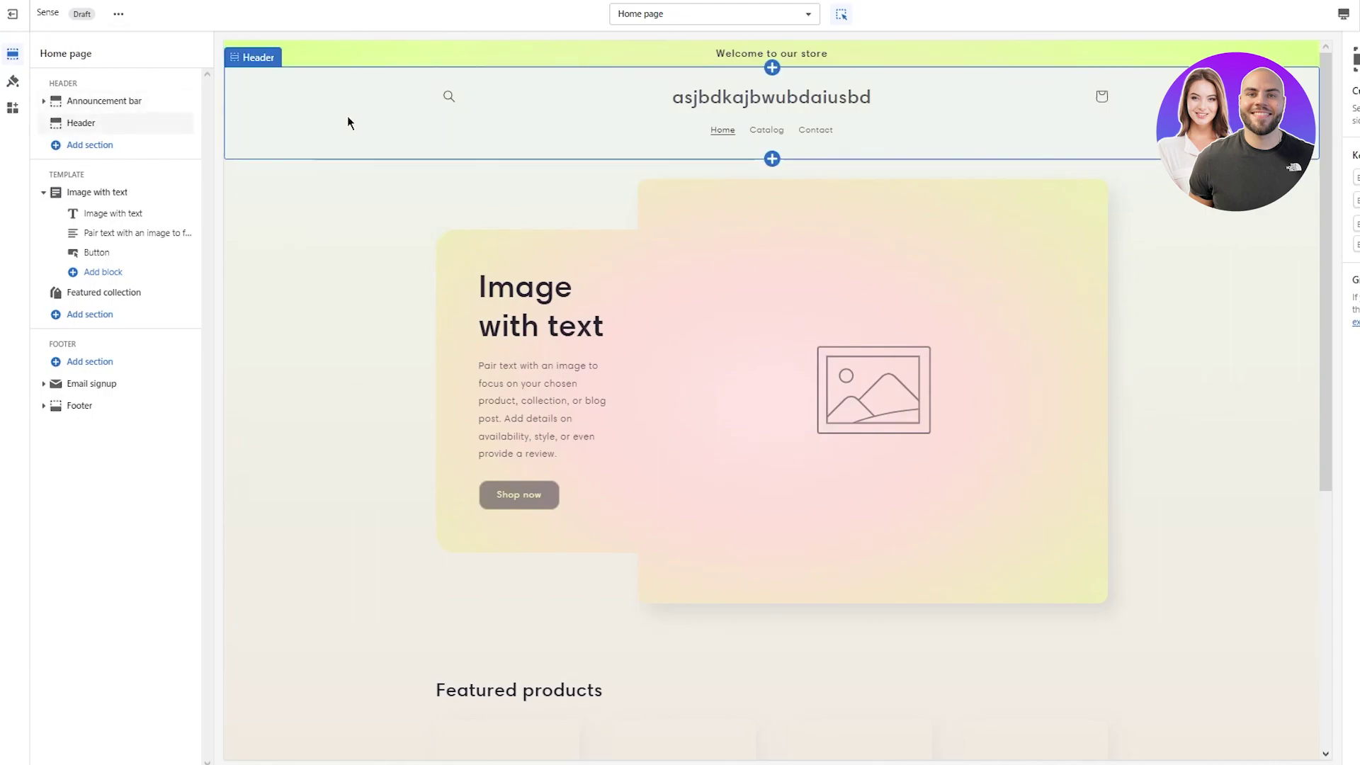
- Add a new page titled Product with the Default page template and save it
left_click(13, 13)
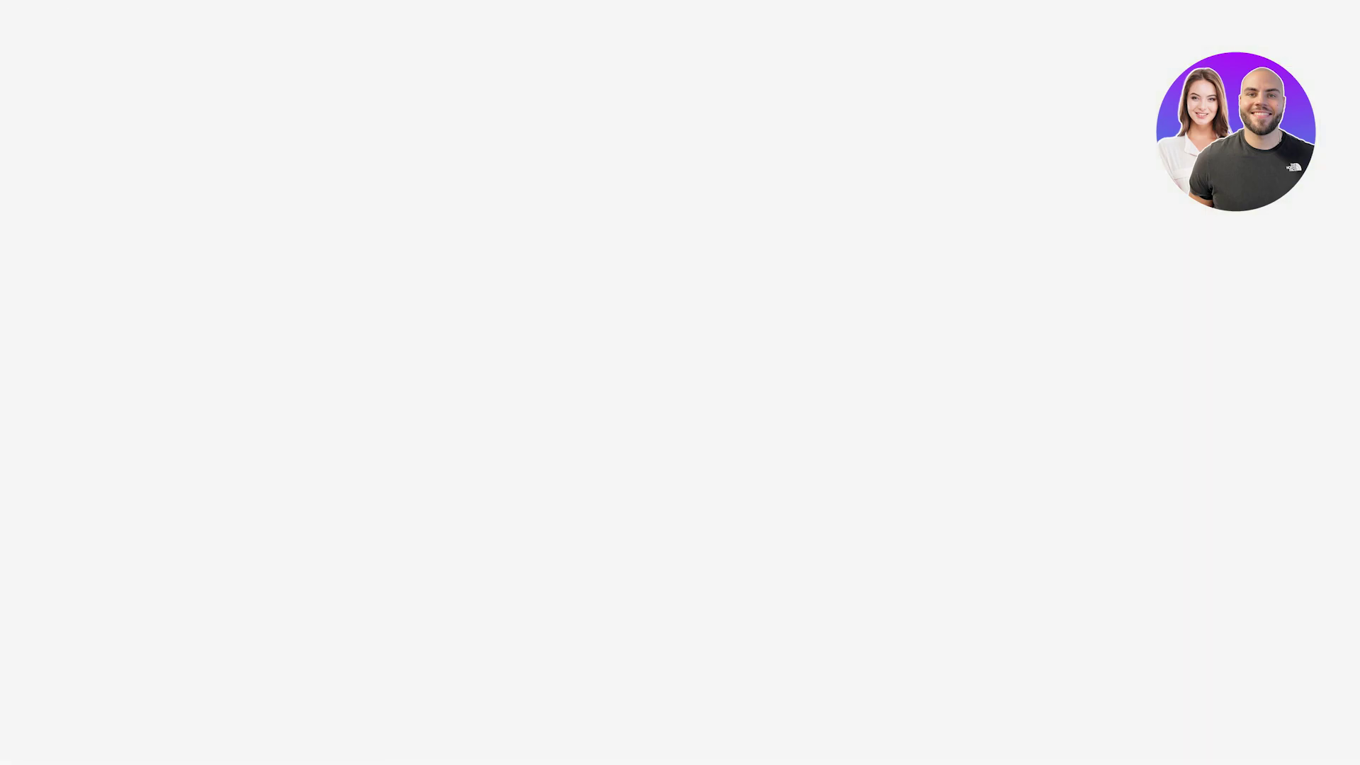
left_click(36, 304)
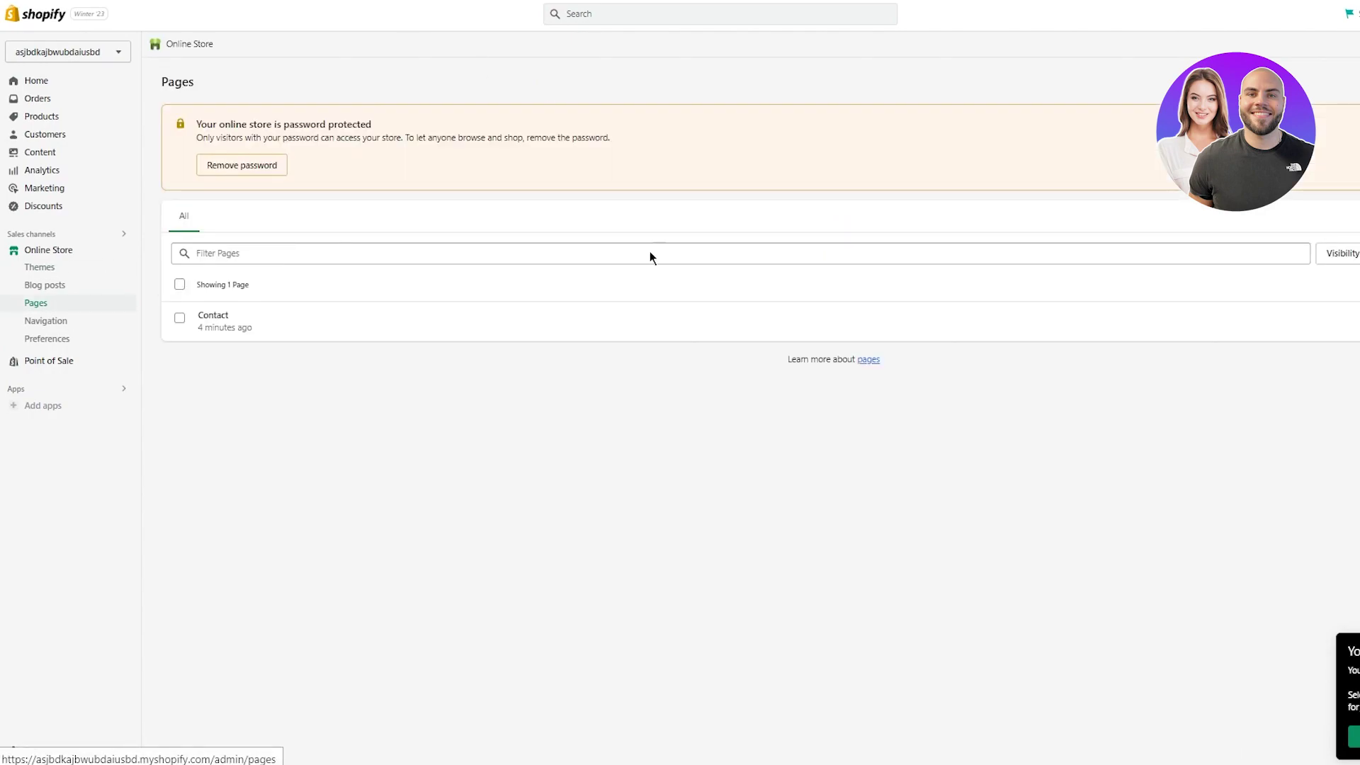
left_click(1346, 82)
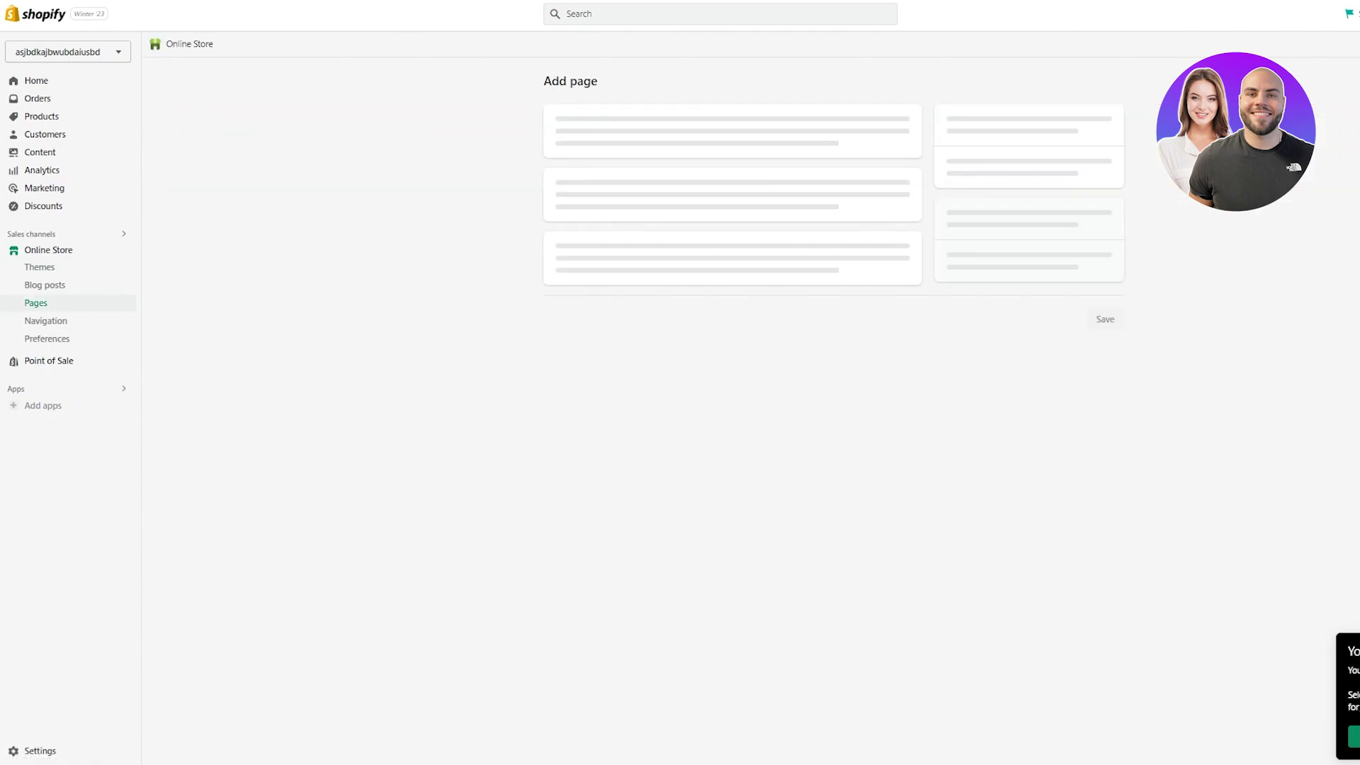
left_click(663, 144)
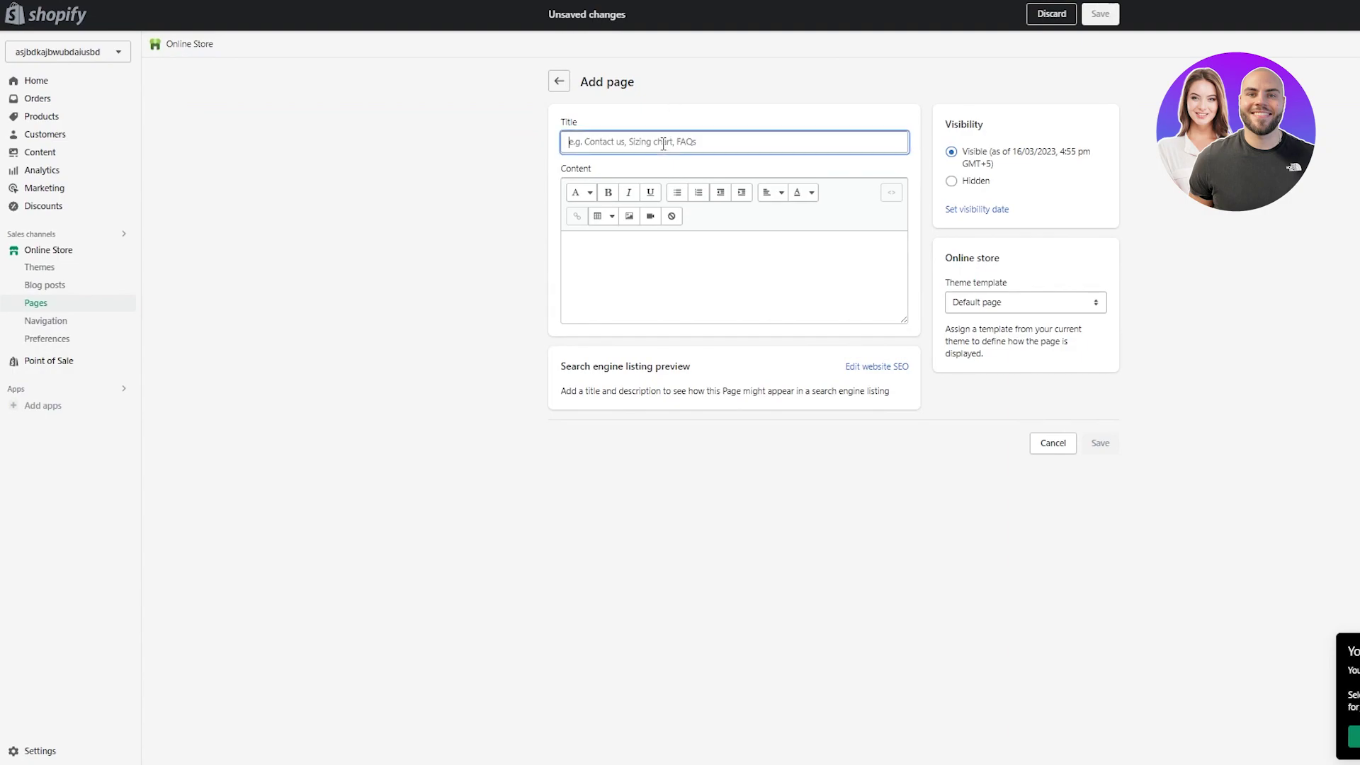
type("F")
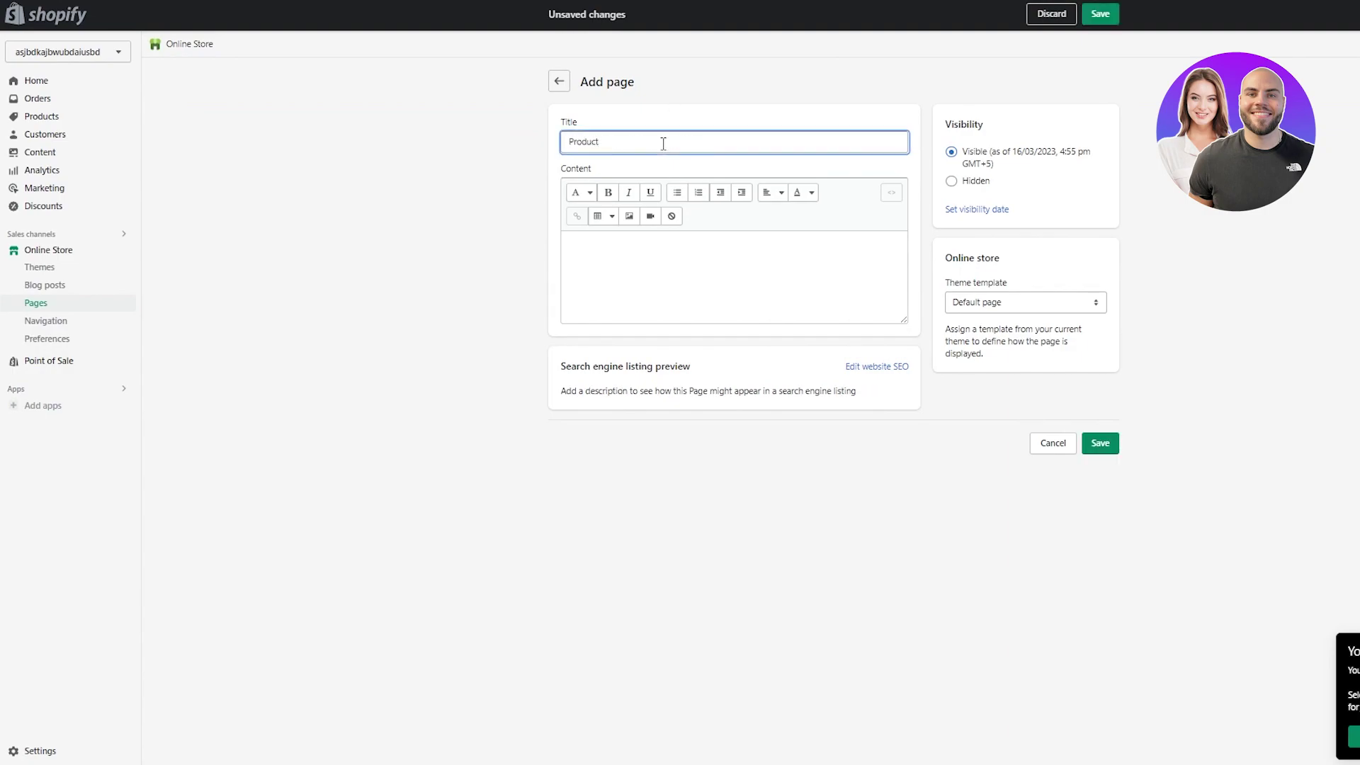
left_click(636, 252)
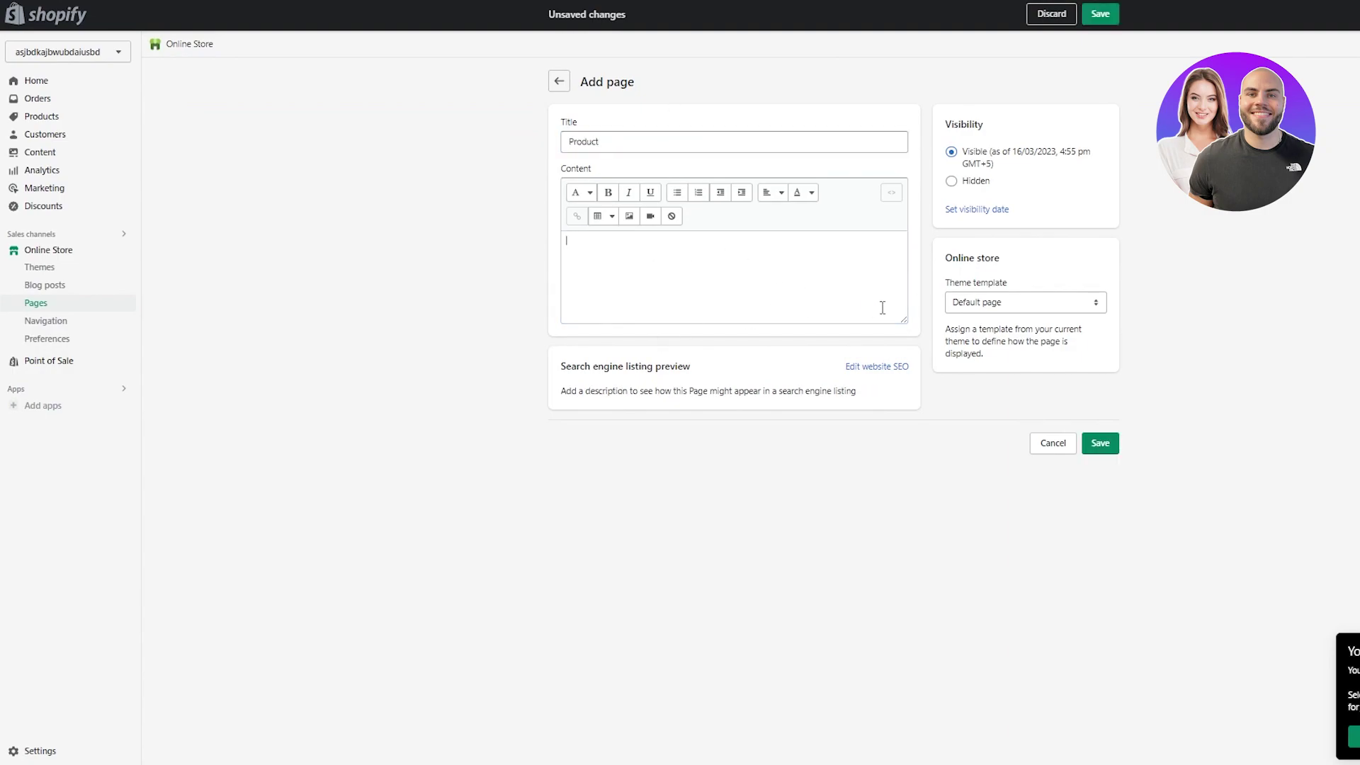
left_click(1053, 304)
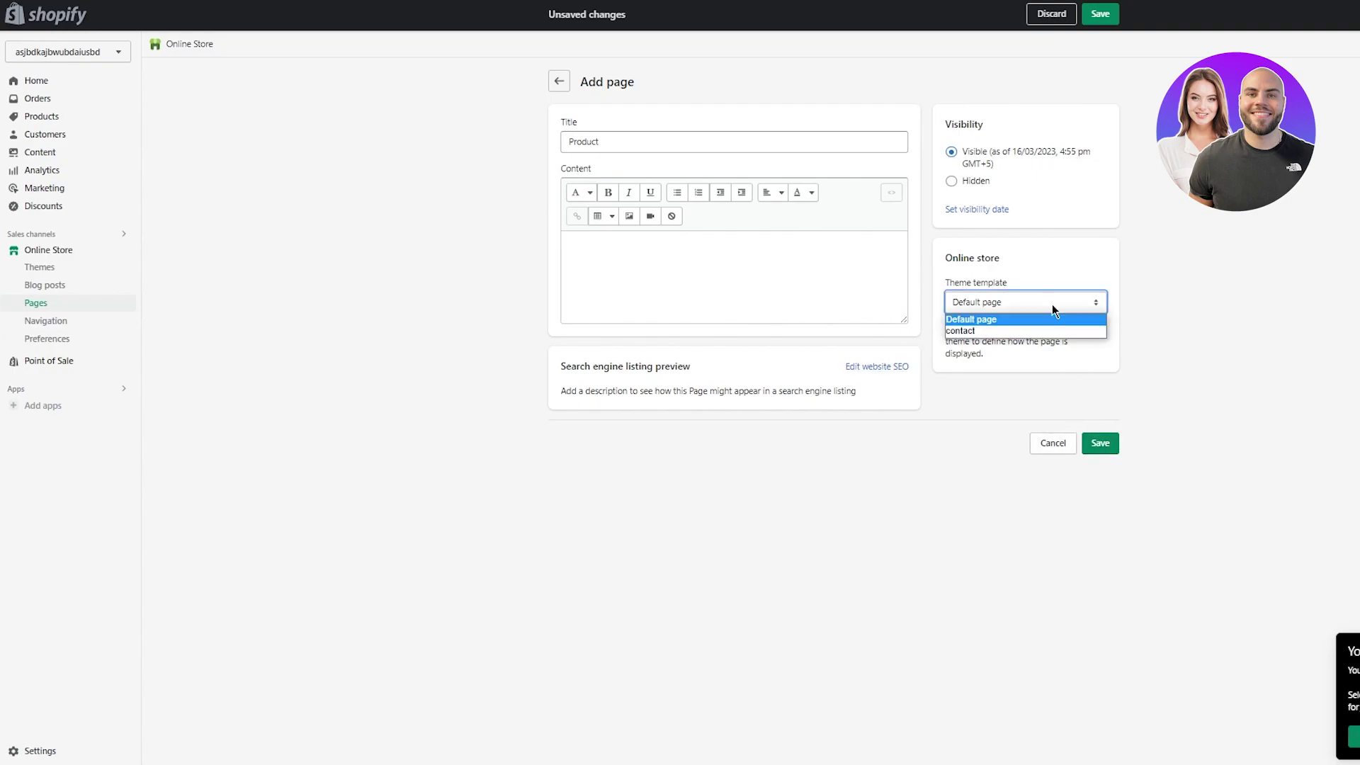
left_click(1052, 302)
left_click(1097, 446)
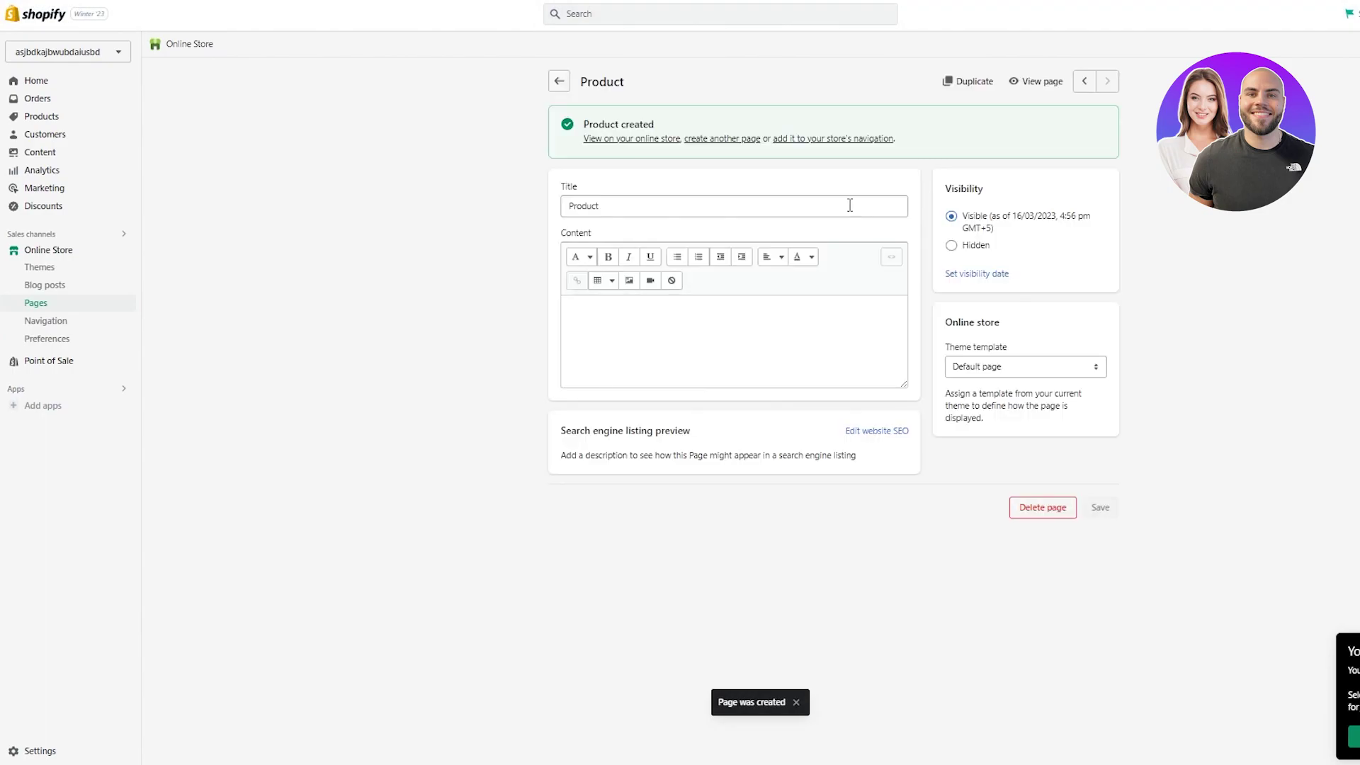
- View the Product page on the storefront from the pages list
left_click(561, 88)
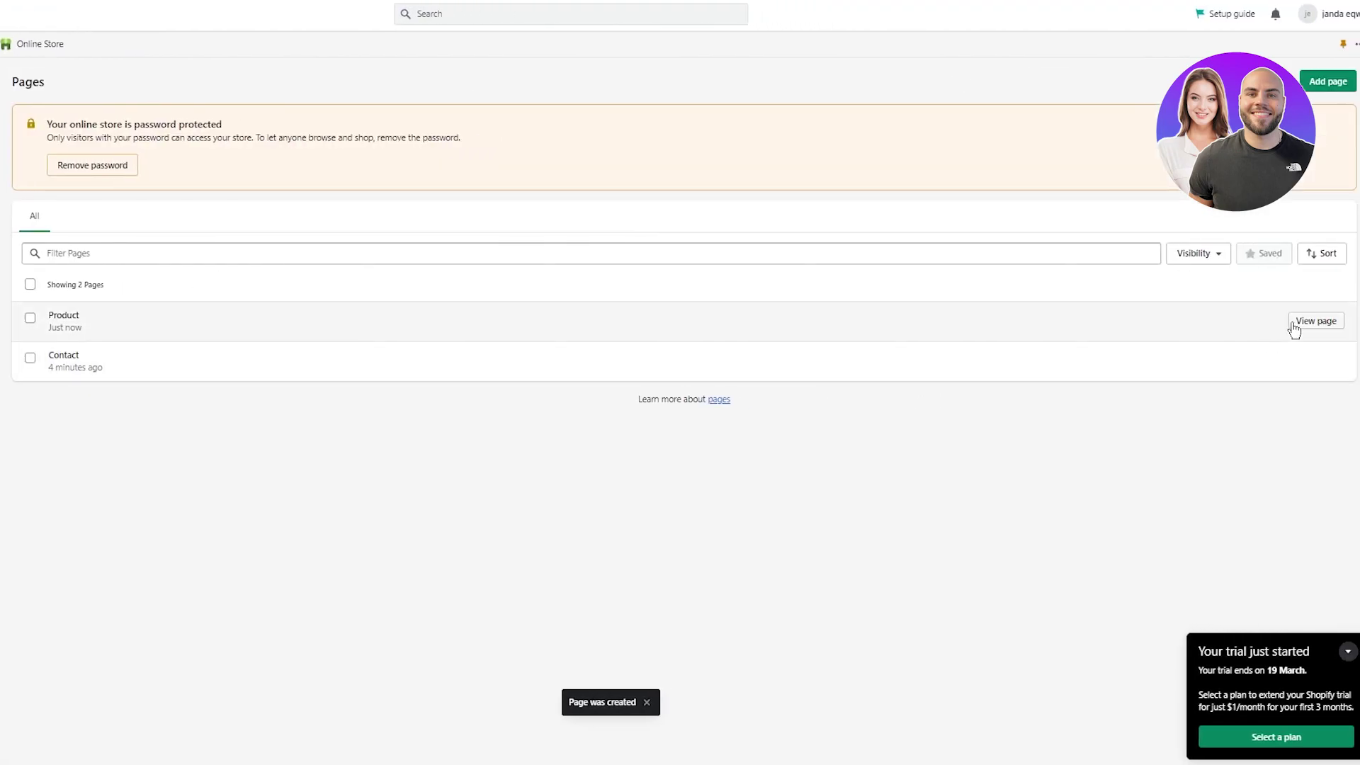
left_click(1295, 327)
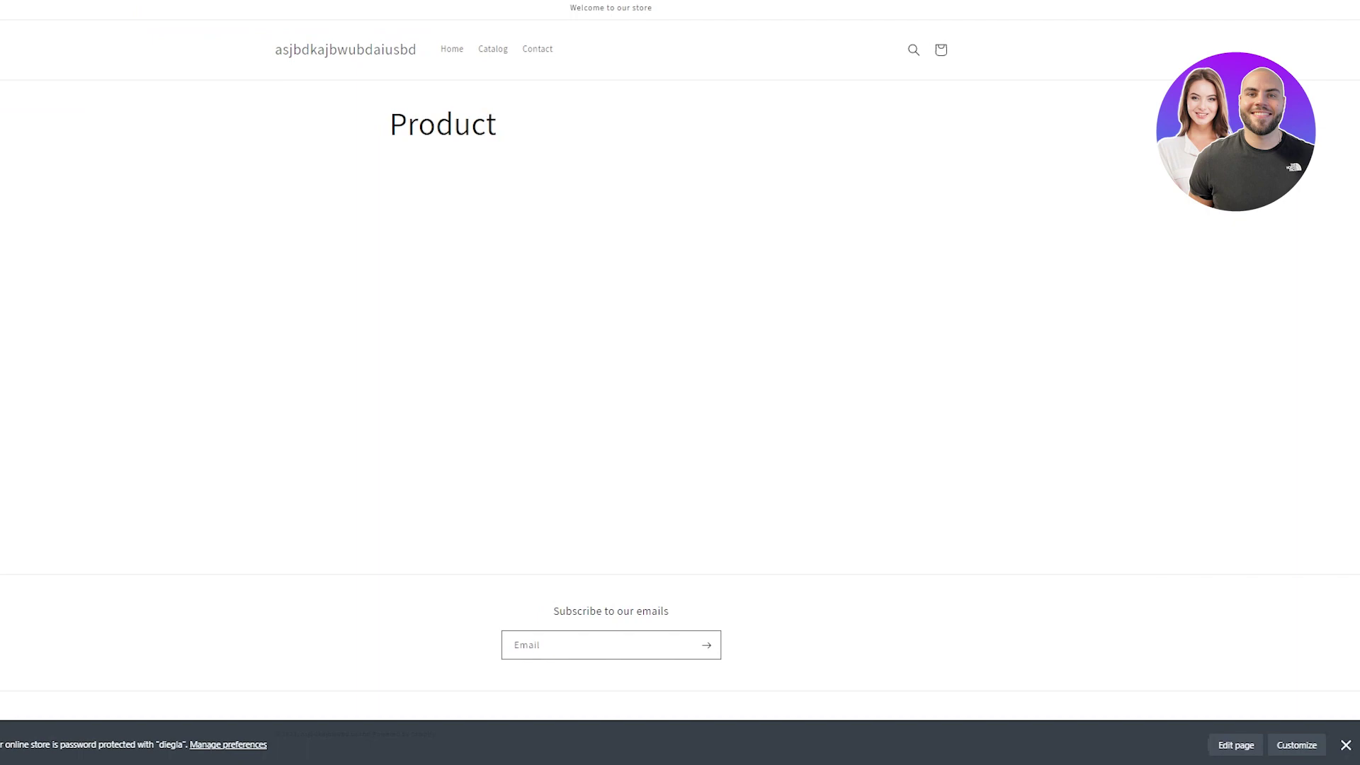
key("ctrl+w")
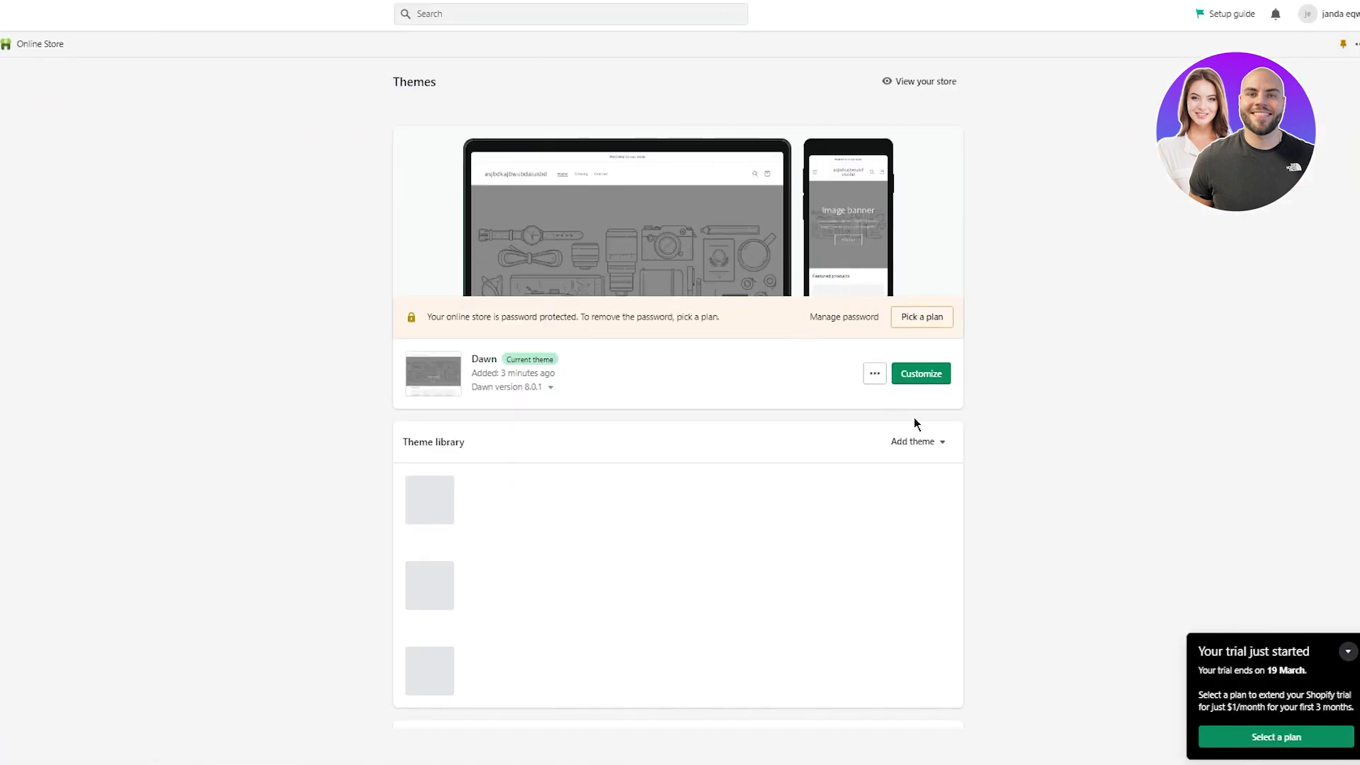
- Check the Sense theme's Default product template, then go to the admin Products section
left_click(902, 510)
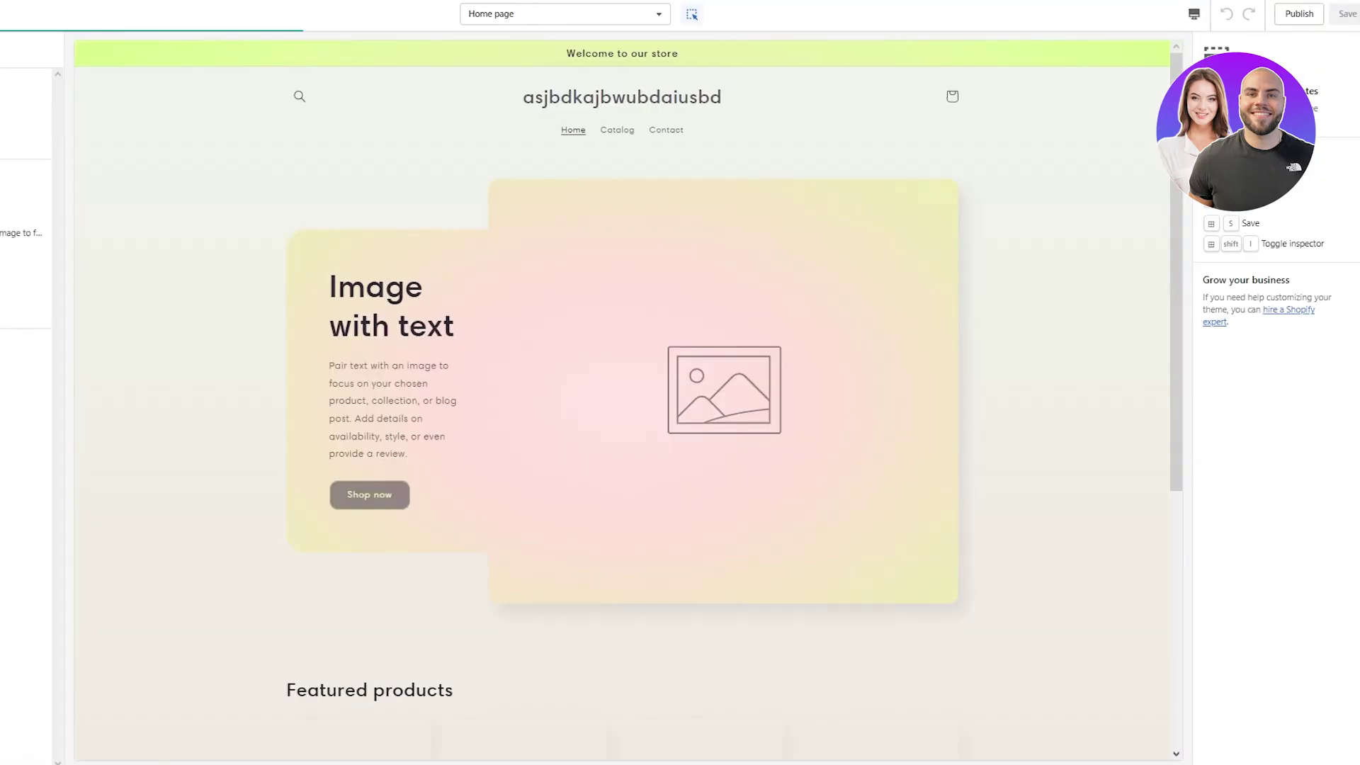
left_click(602, 15)
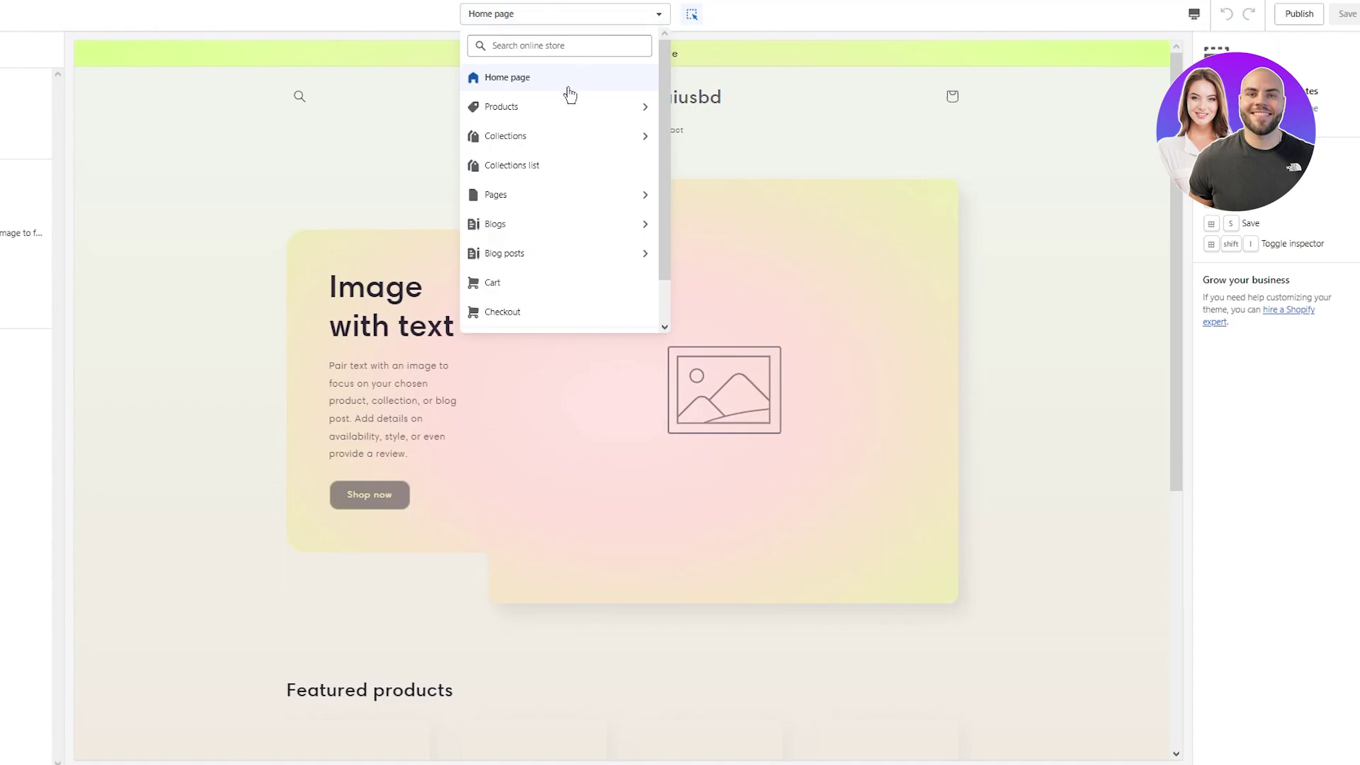
left_click(570, 107)
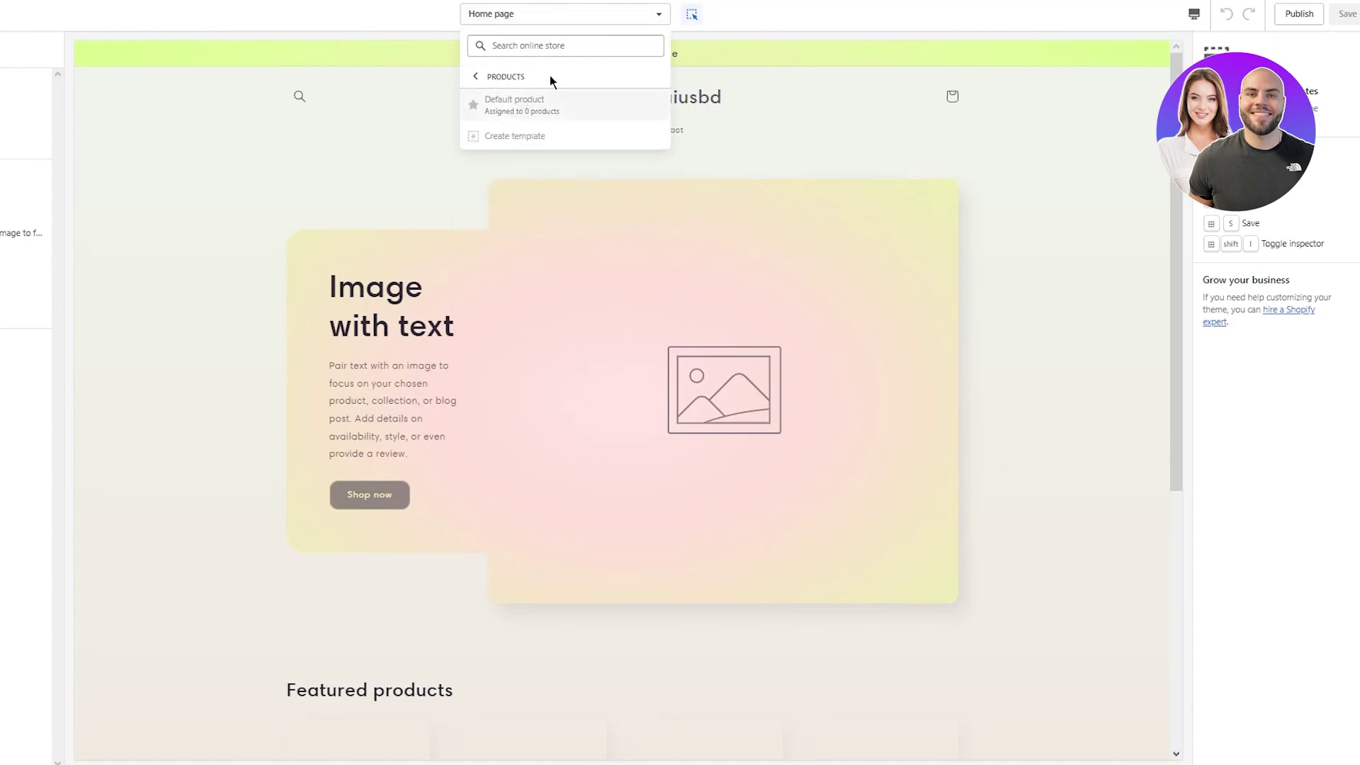
left_click(562, 47)
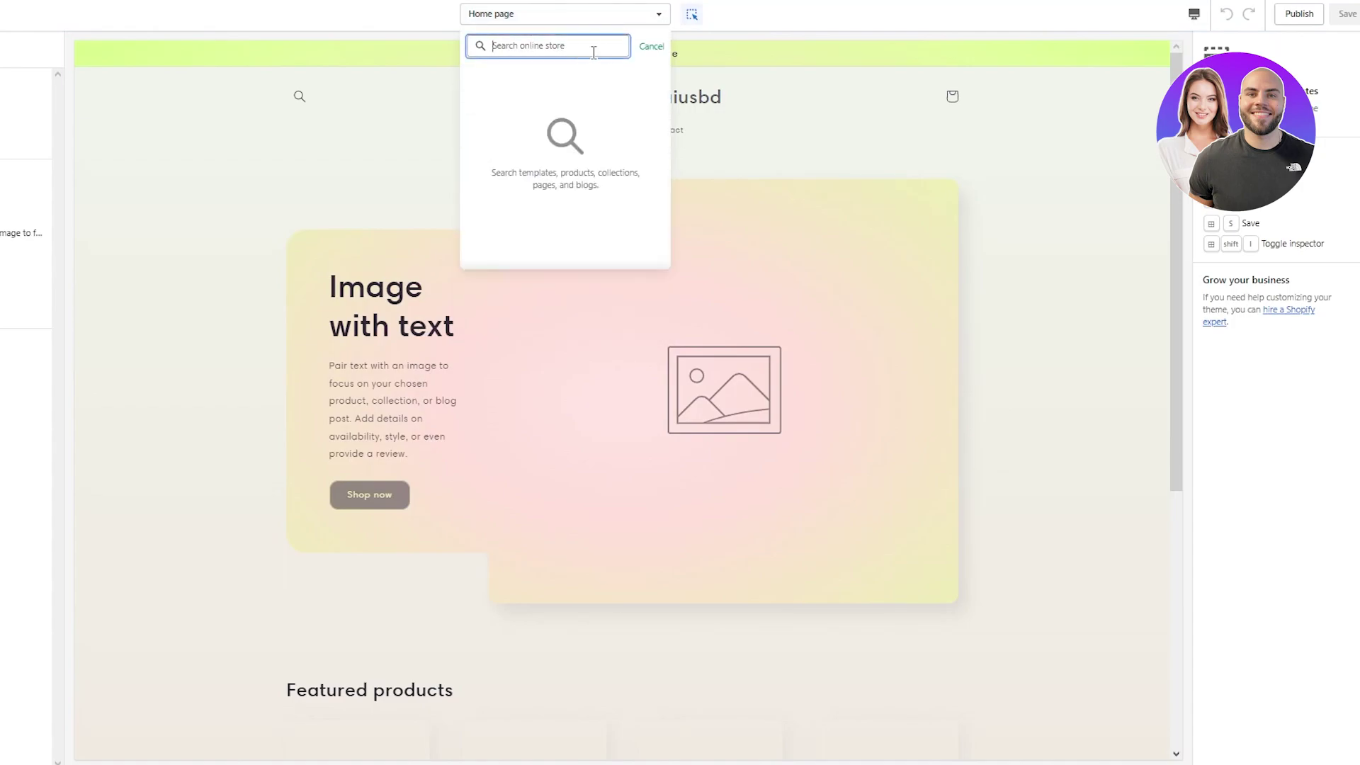
left_click(735, 110)
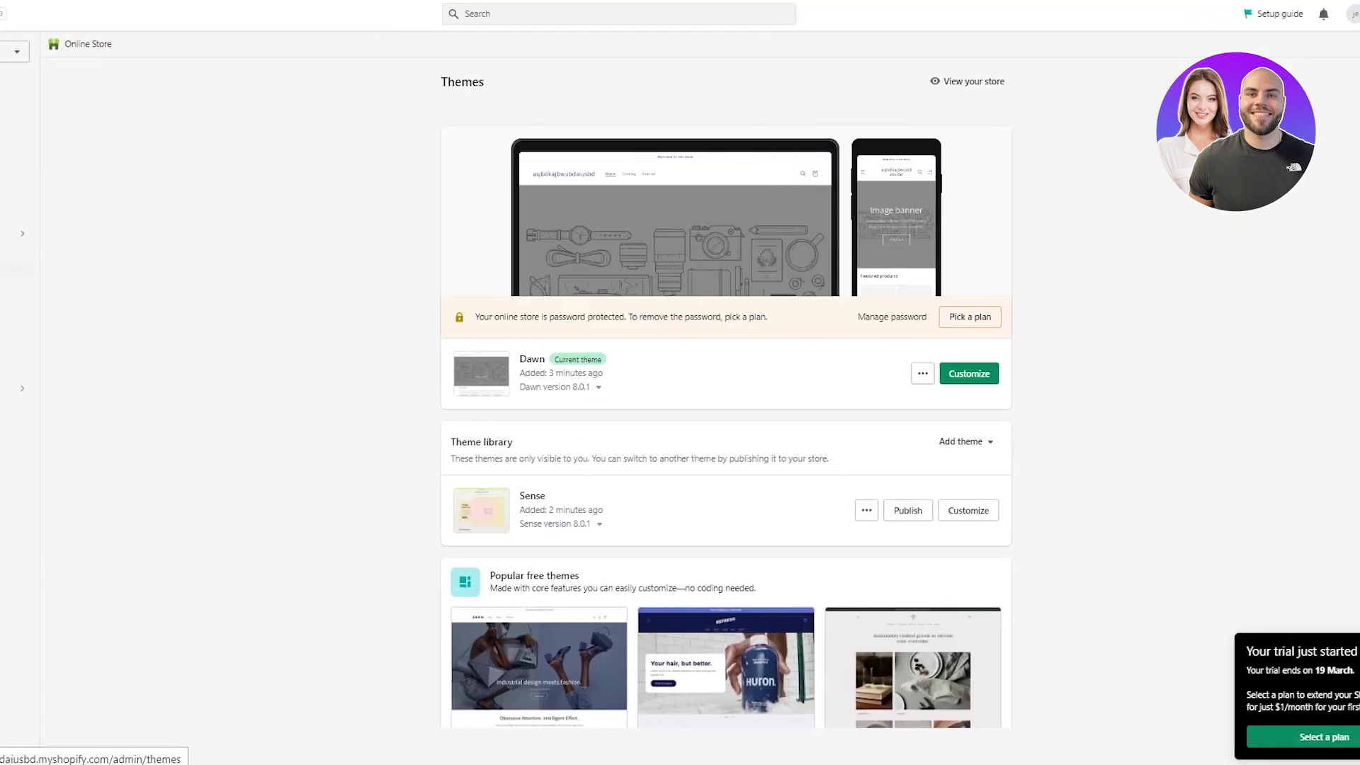
left_click(63, 117)
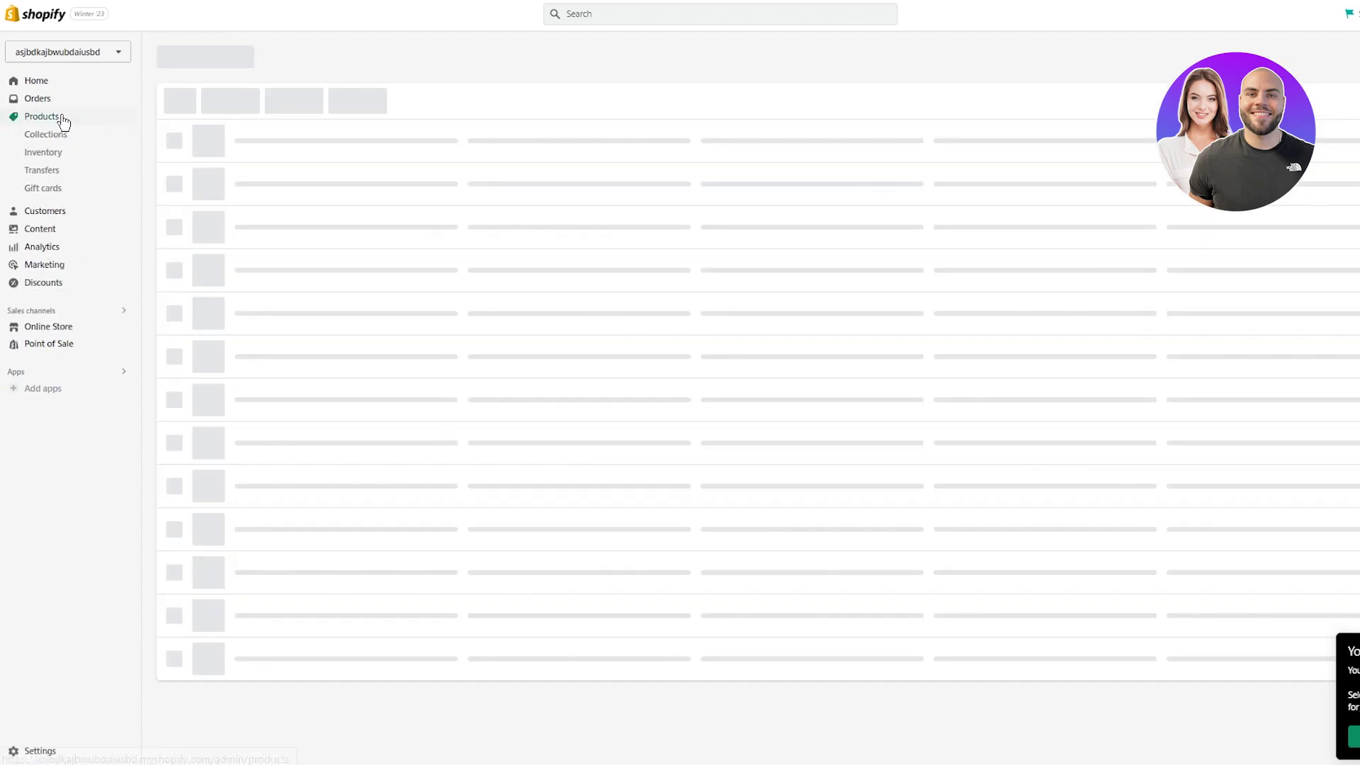
- Search Google for 'shirt' and save the Black Poplin Plain Shirt image as BCT21-08-Black.webp
left_click(891, 346)
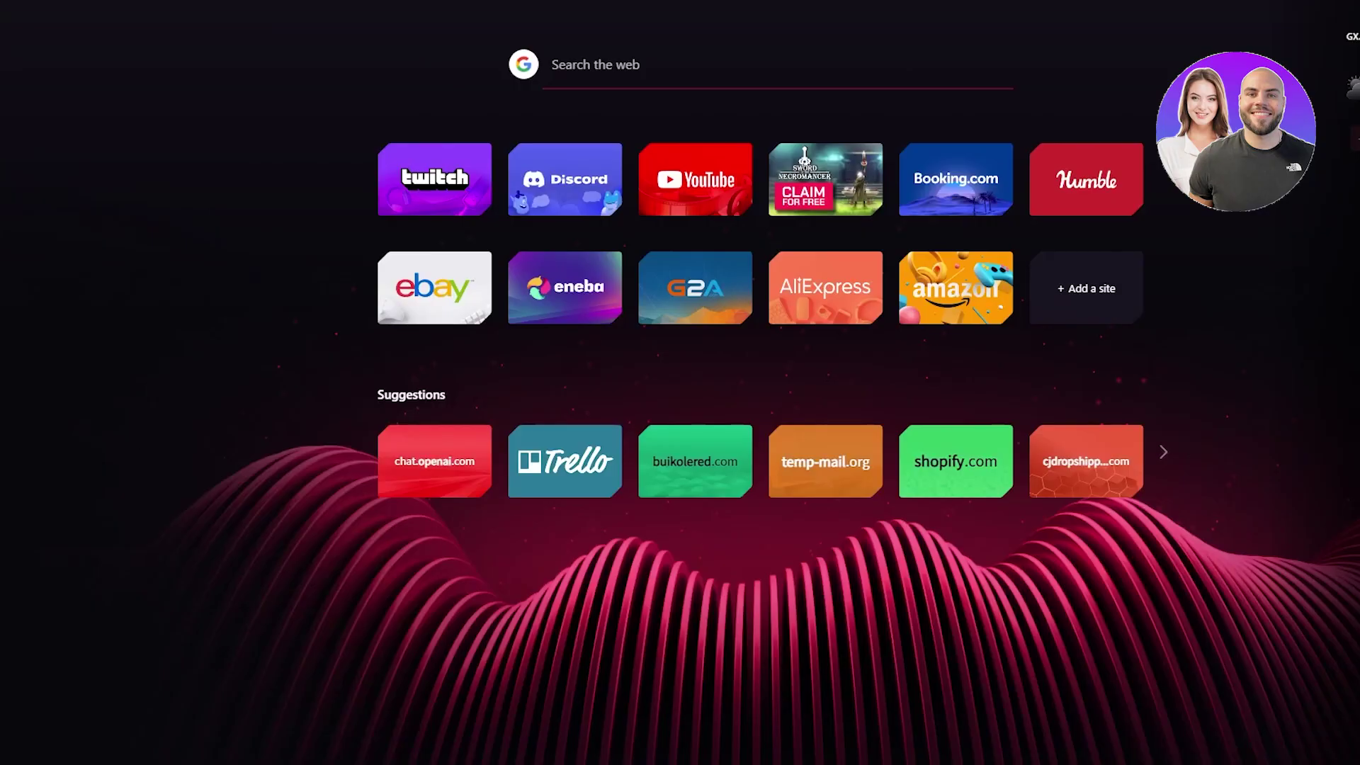
type("shirt")
key("Return")
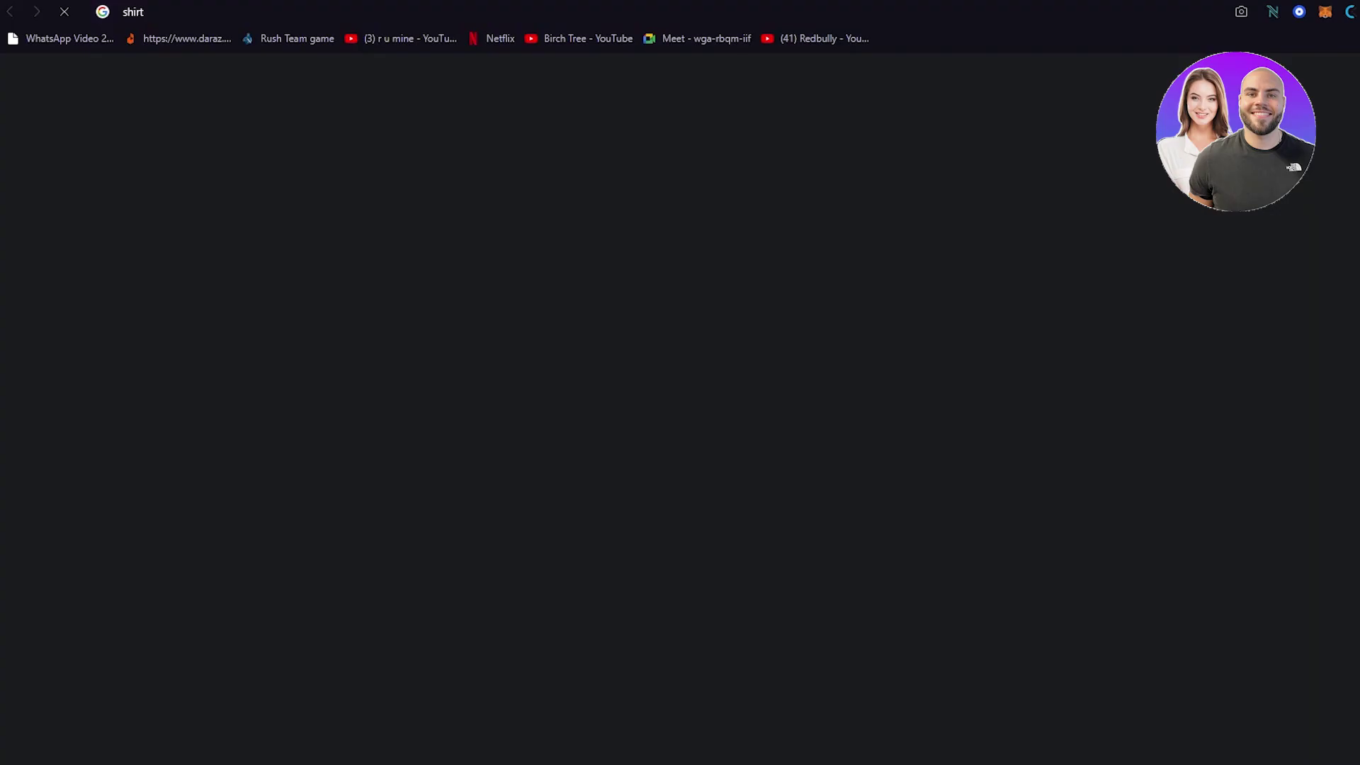
left_click(297, 332)
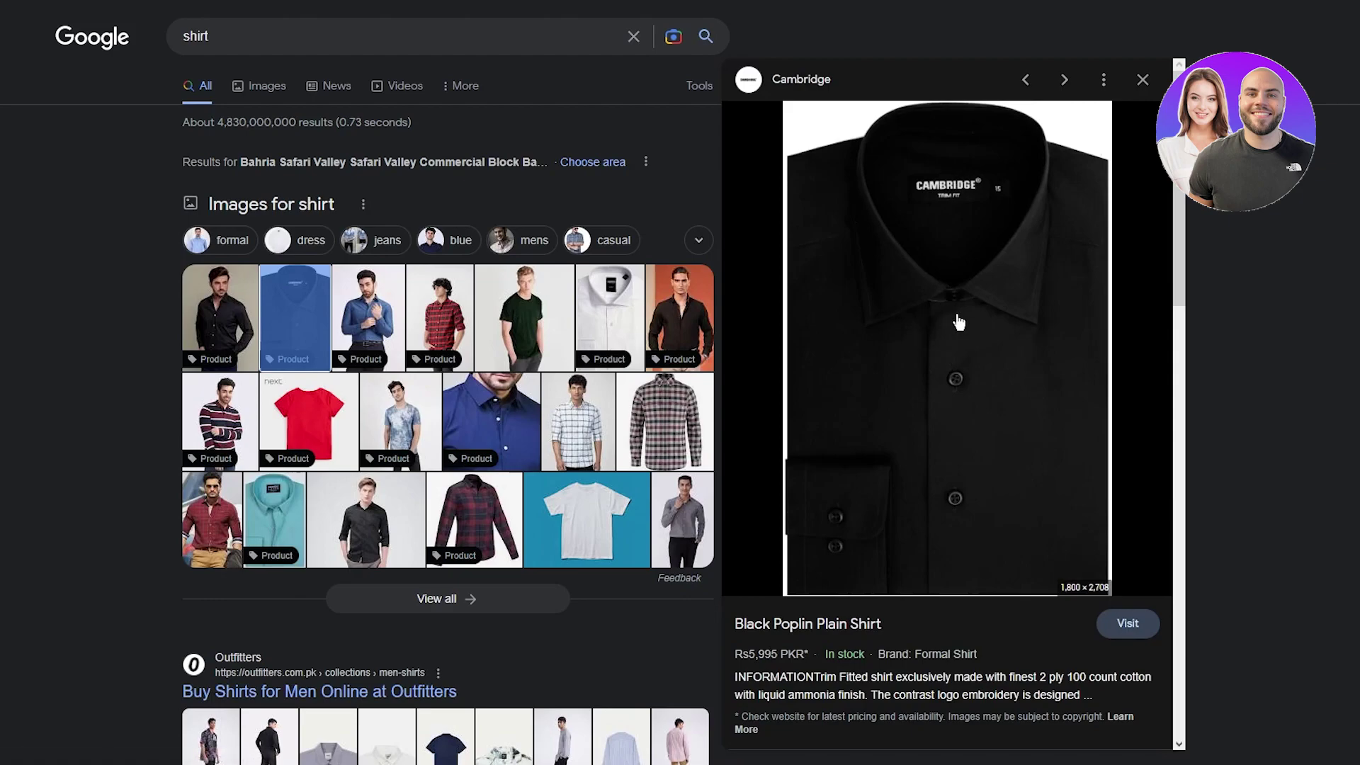
right_click(935, 381)
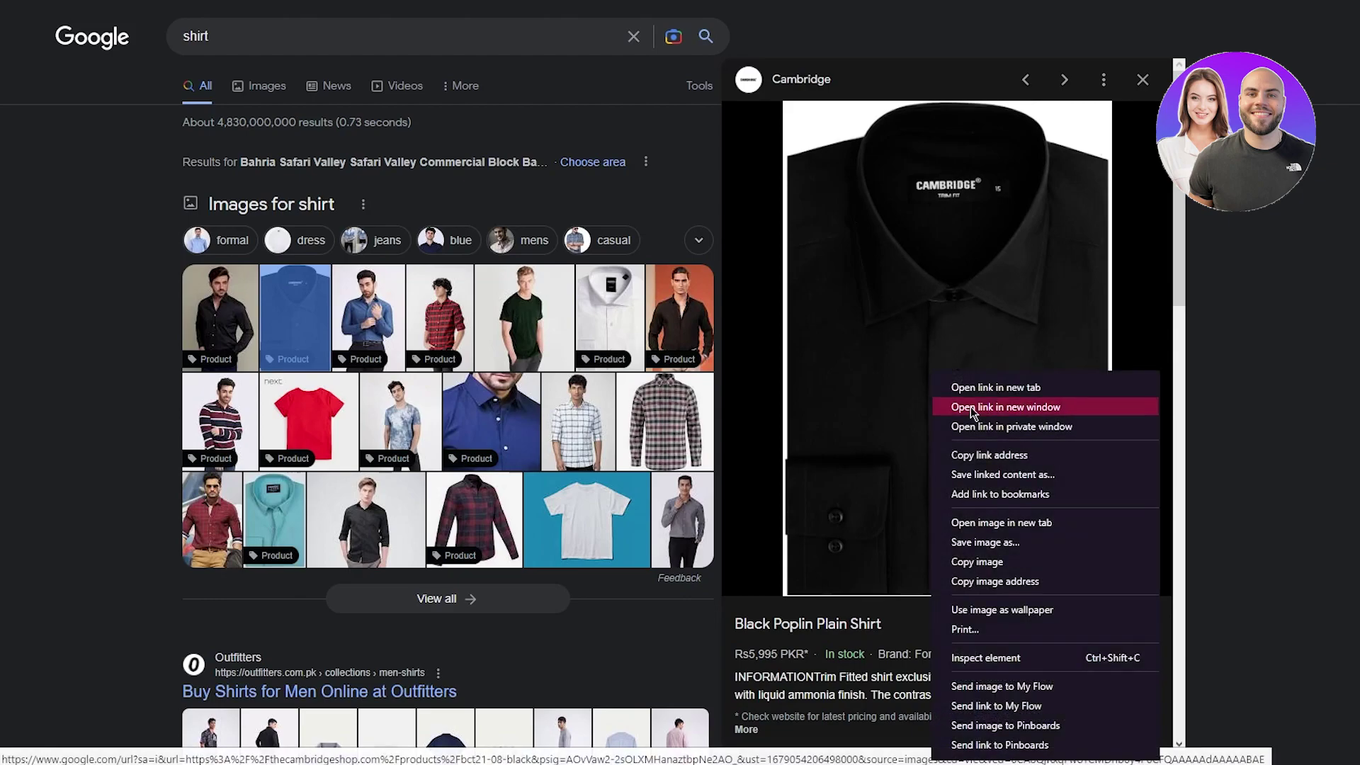
left_click(999, 544)
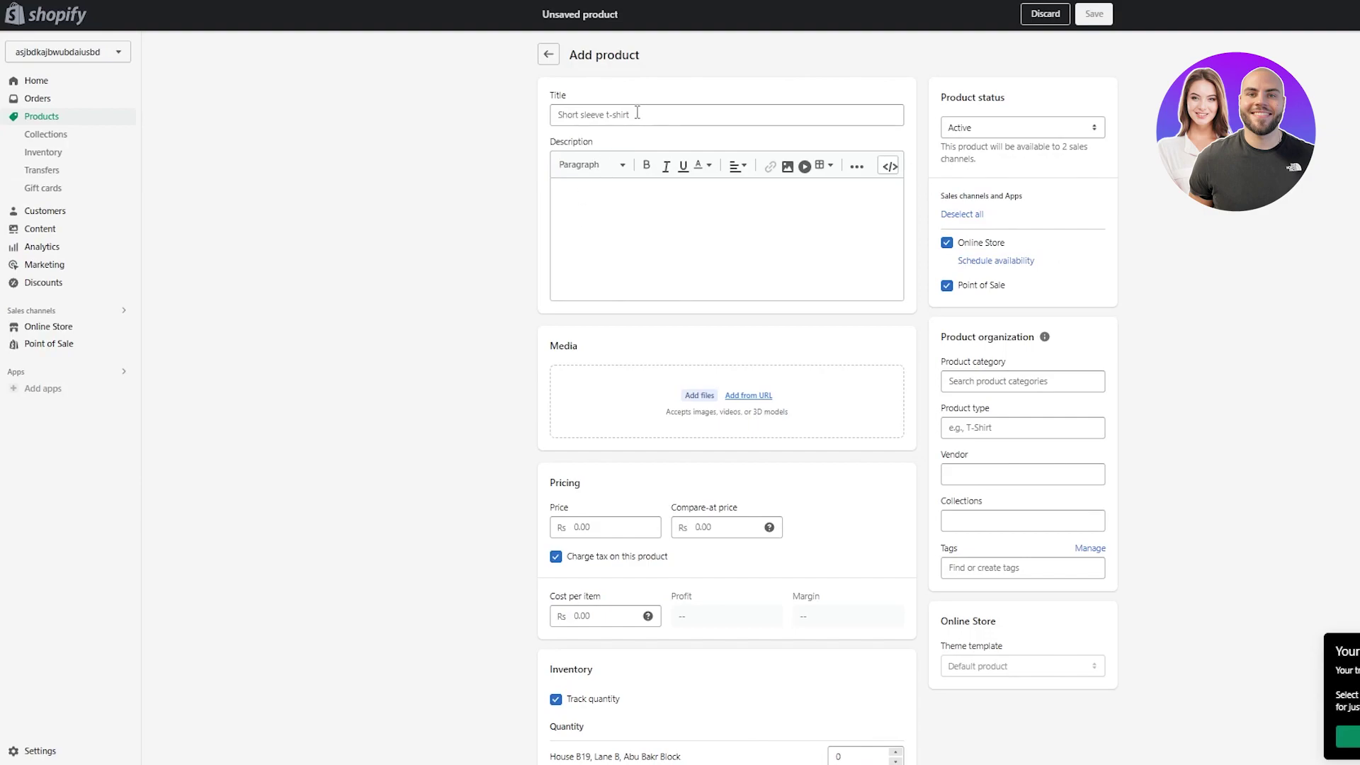
- Enter the shirt product's title and description 'asdasd', and upload the downloaded black shirt image
left_click(637, 113)
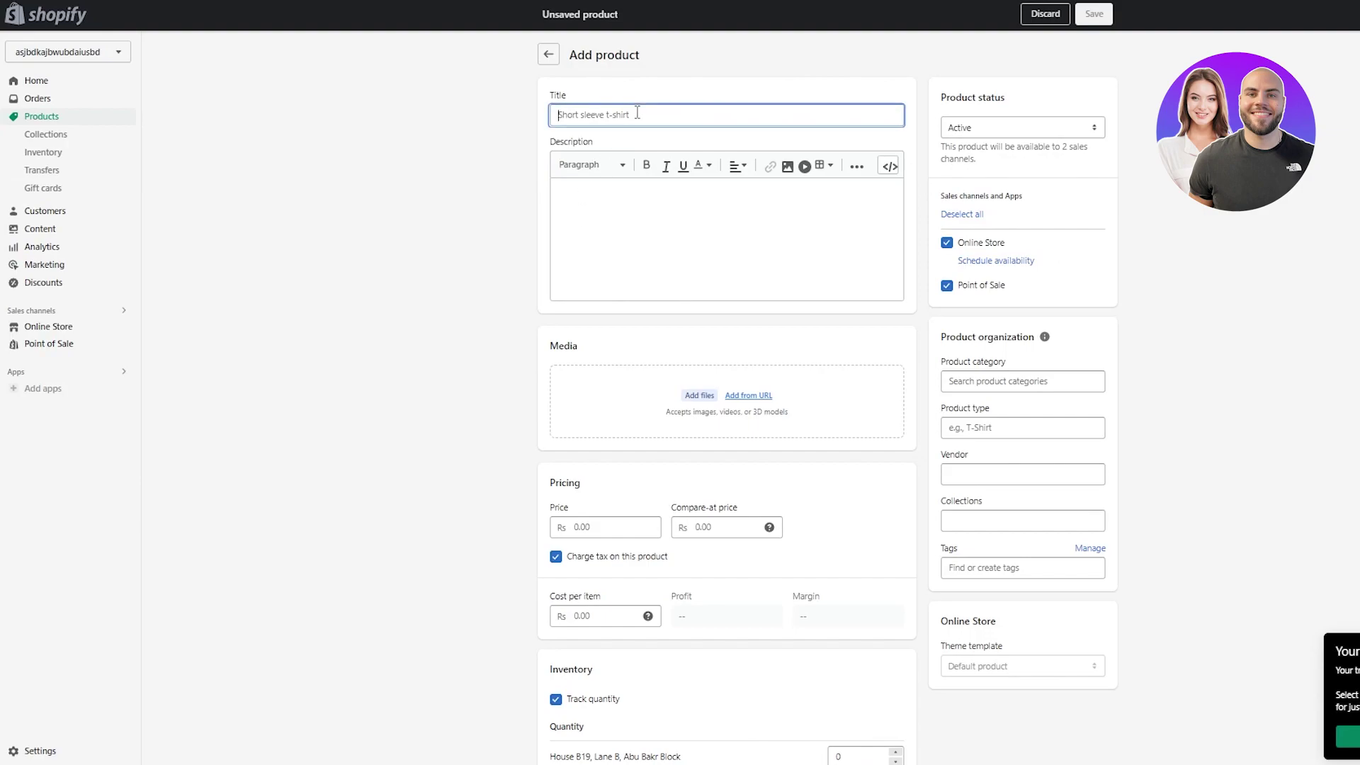
type("Black Poplin CAMBRIDGE shirt")
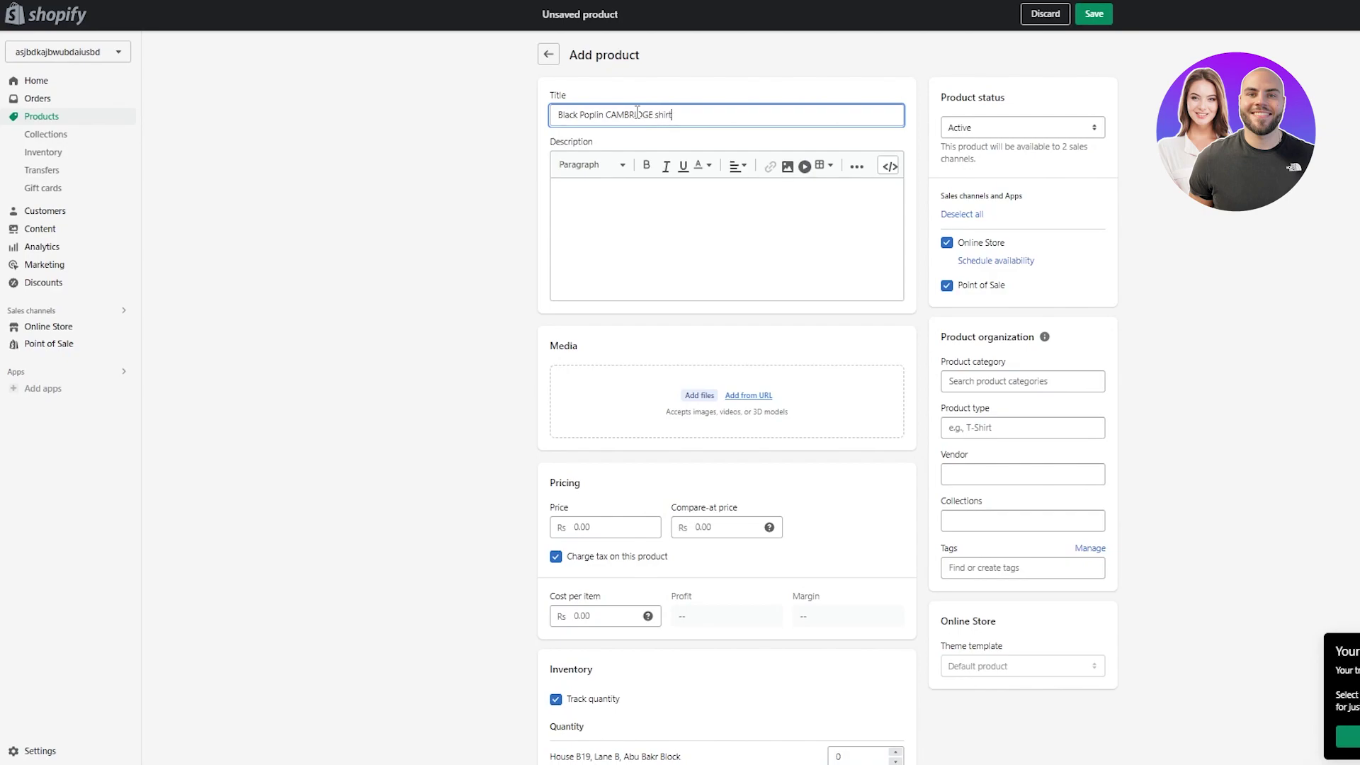
left_click(638, 263)
type("asdasdasdasdasdewadsdasd")
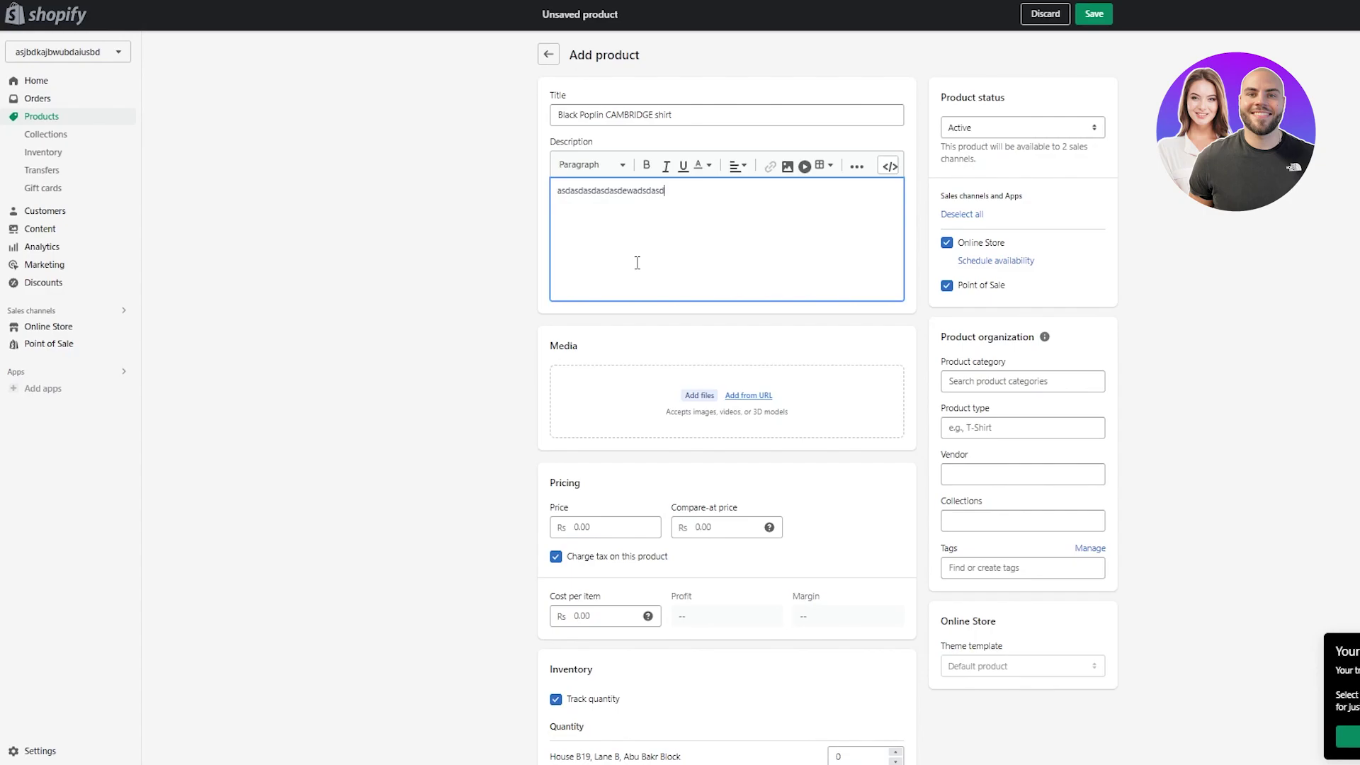
scroll(637, 263, "down", 1)
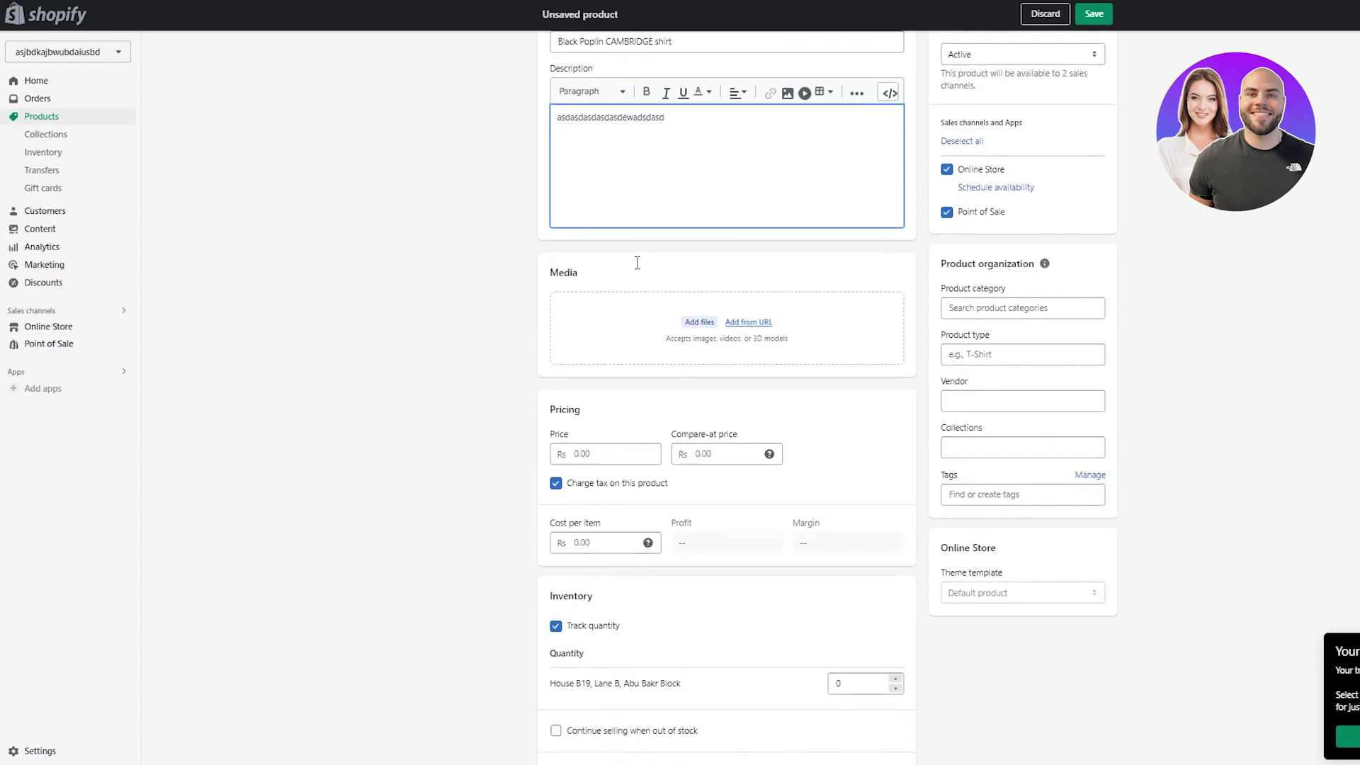
left_click(671, 330)
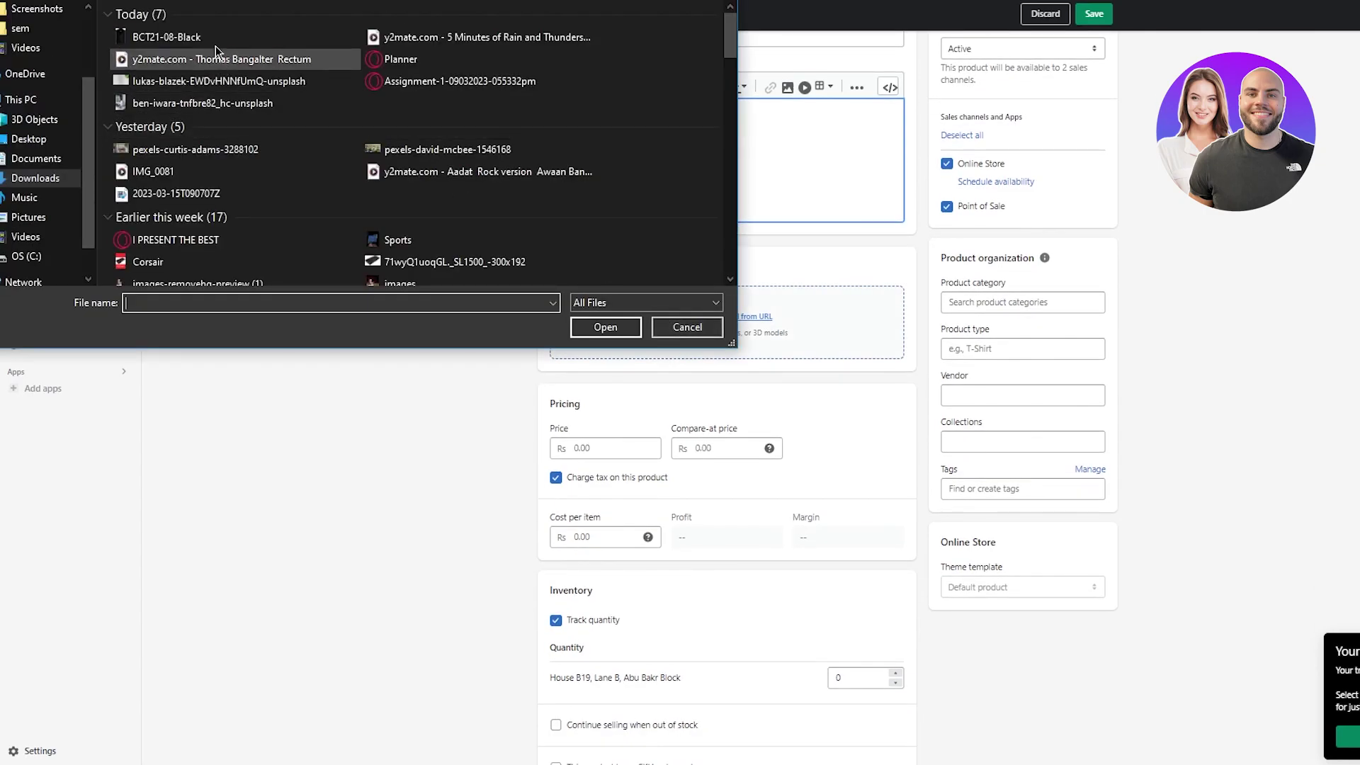
double_click(215, 39)
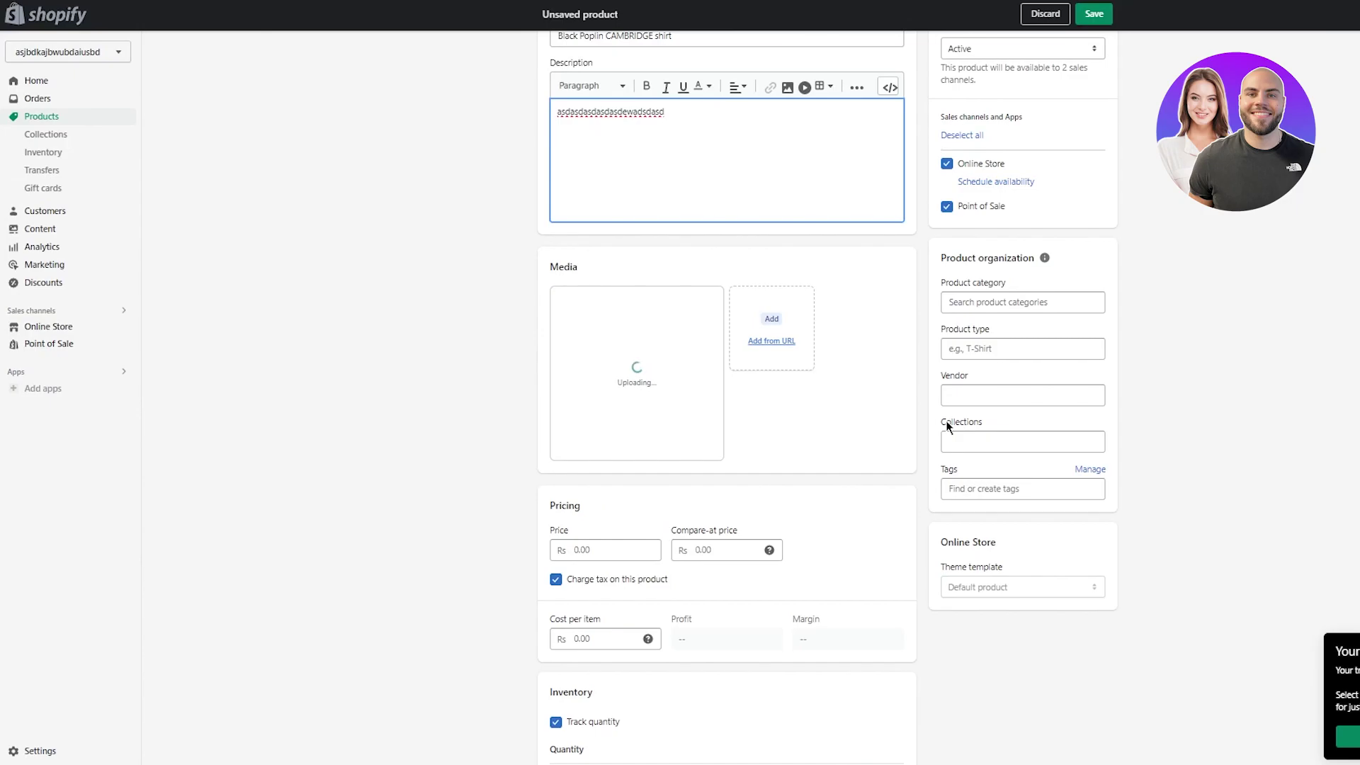
scroll(1202, 307, "down", 4)
- Set the price to 12,123.00, fill in compare-at price and cost per item 1221, and save
left_click(591, 243)
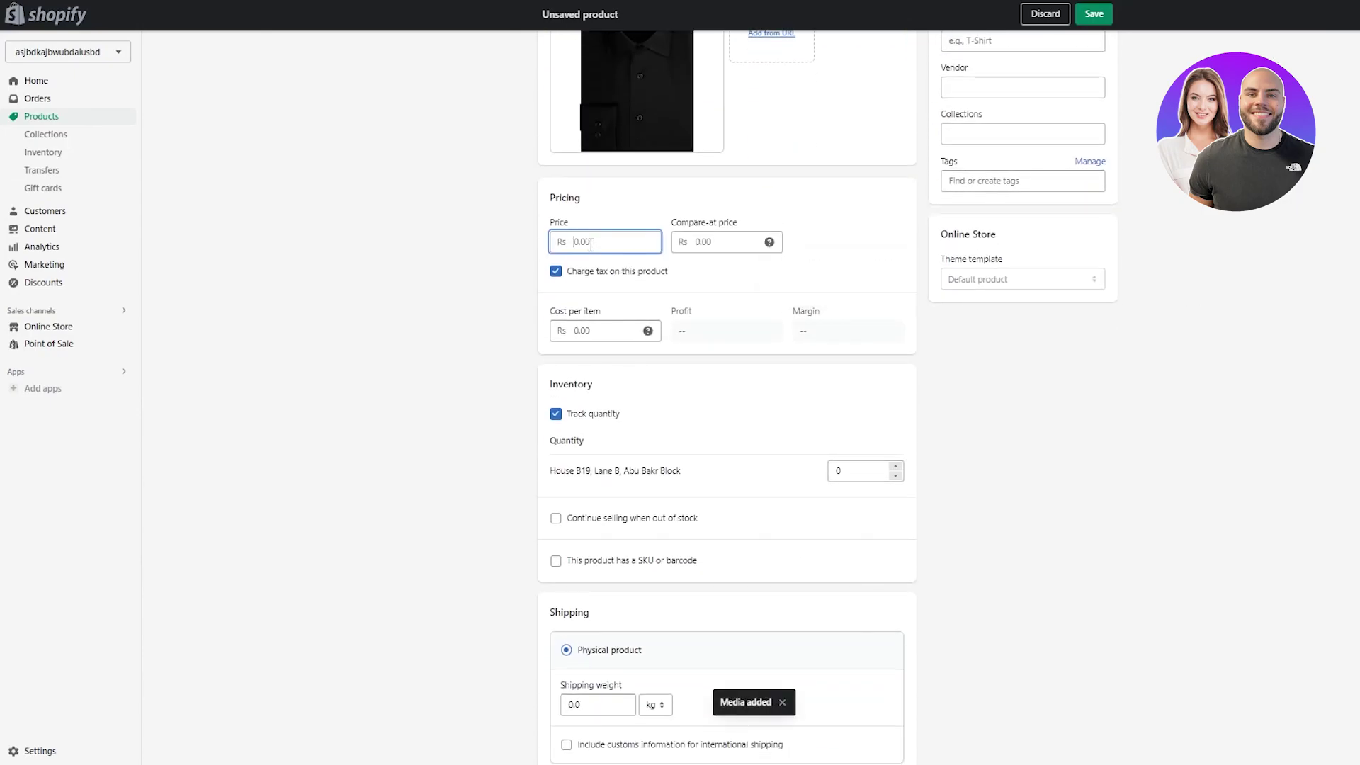
left_click(704, 249)
type("123123123")
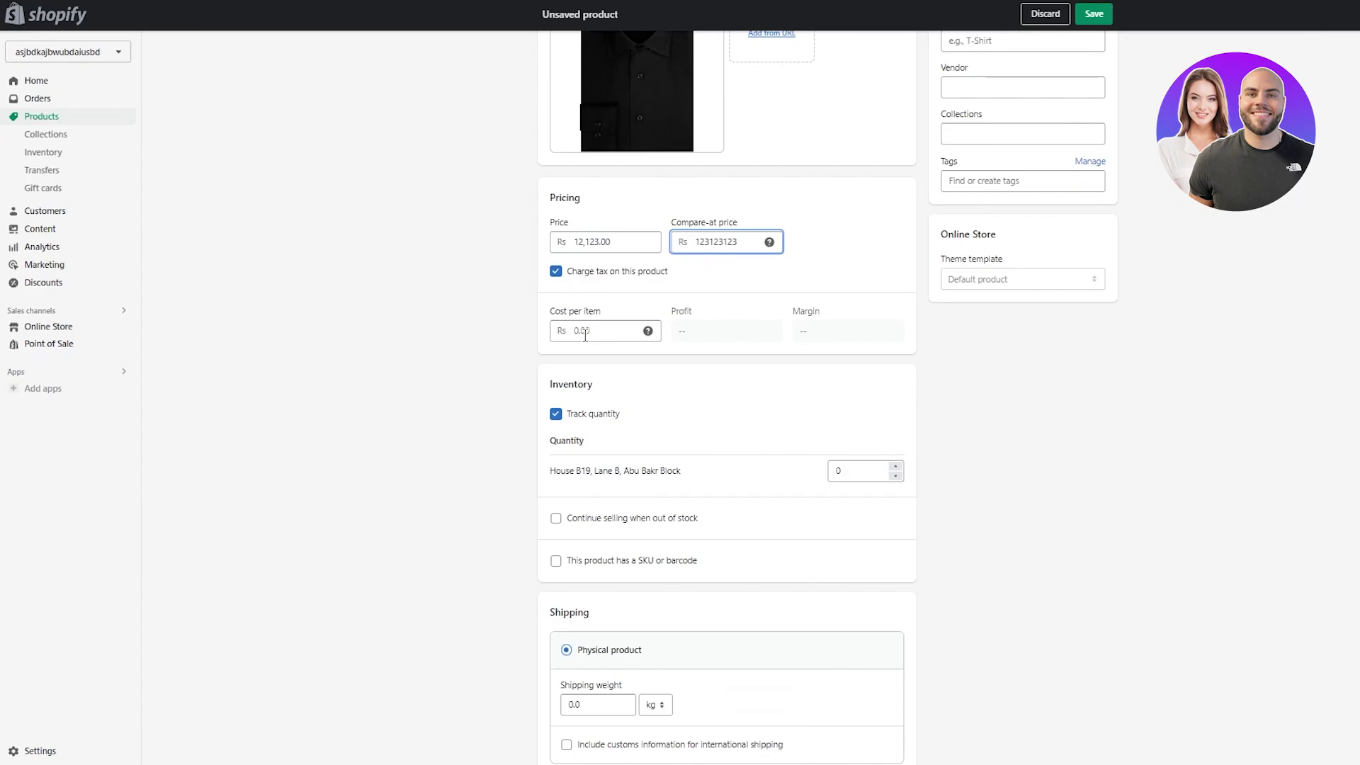
left_click(585, 336)
type("1221")
scroll(681, 453, "down", 5)
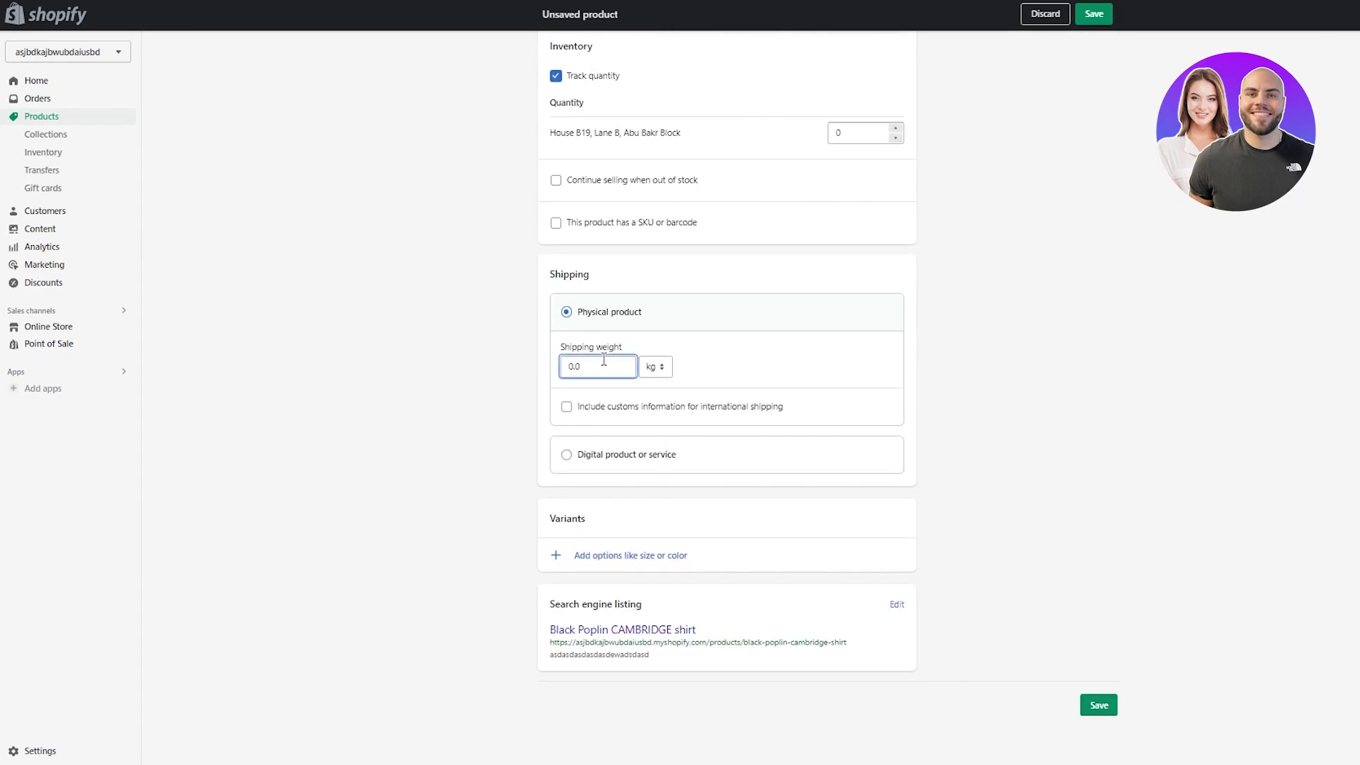
left_click(1098, 706)
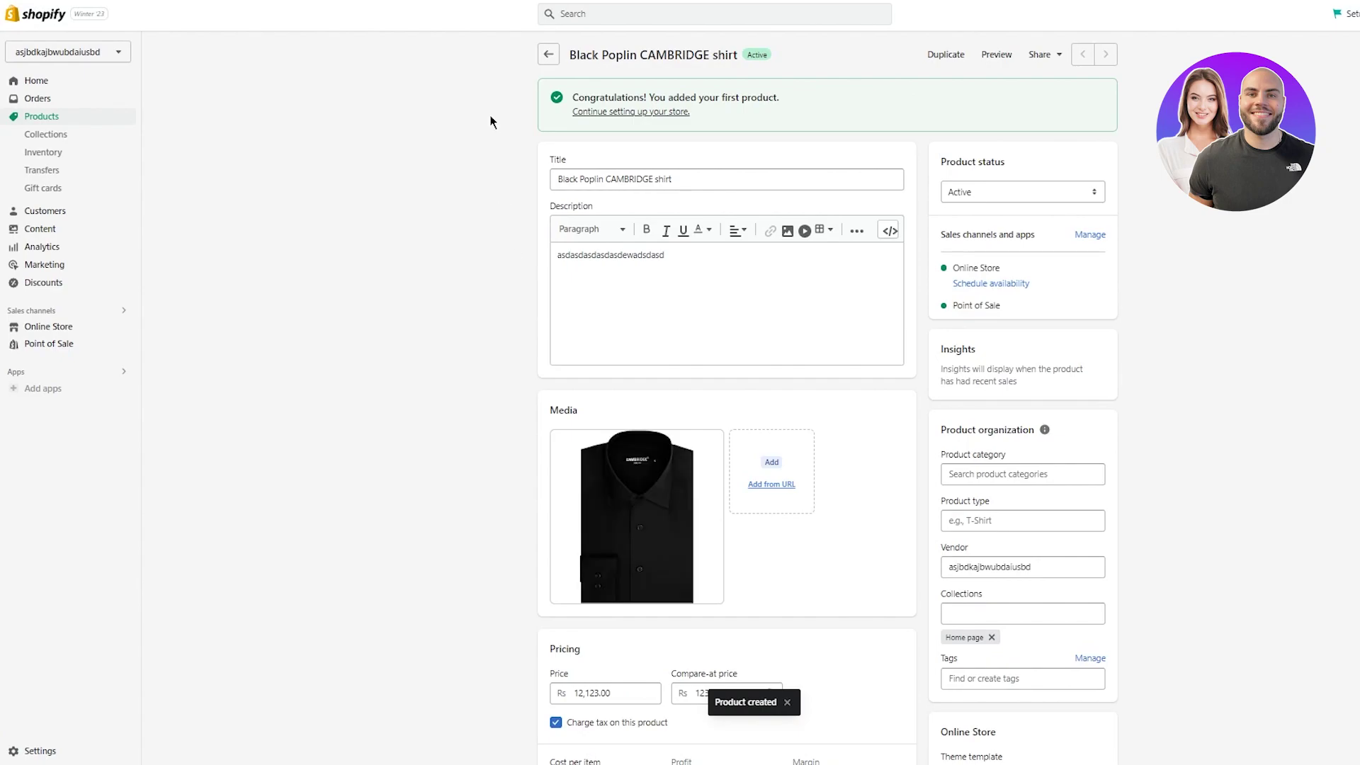
left_click(52, 328)
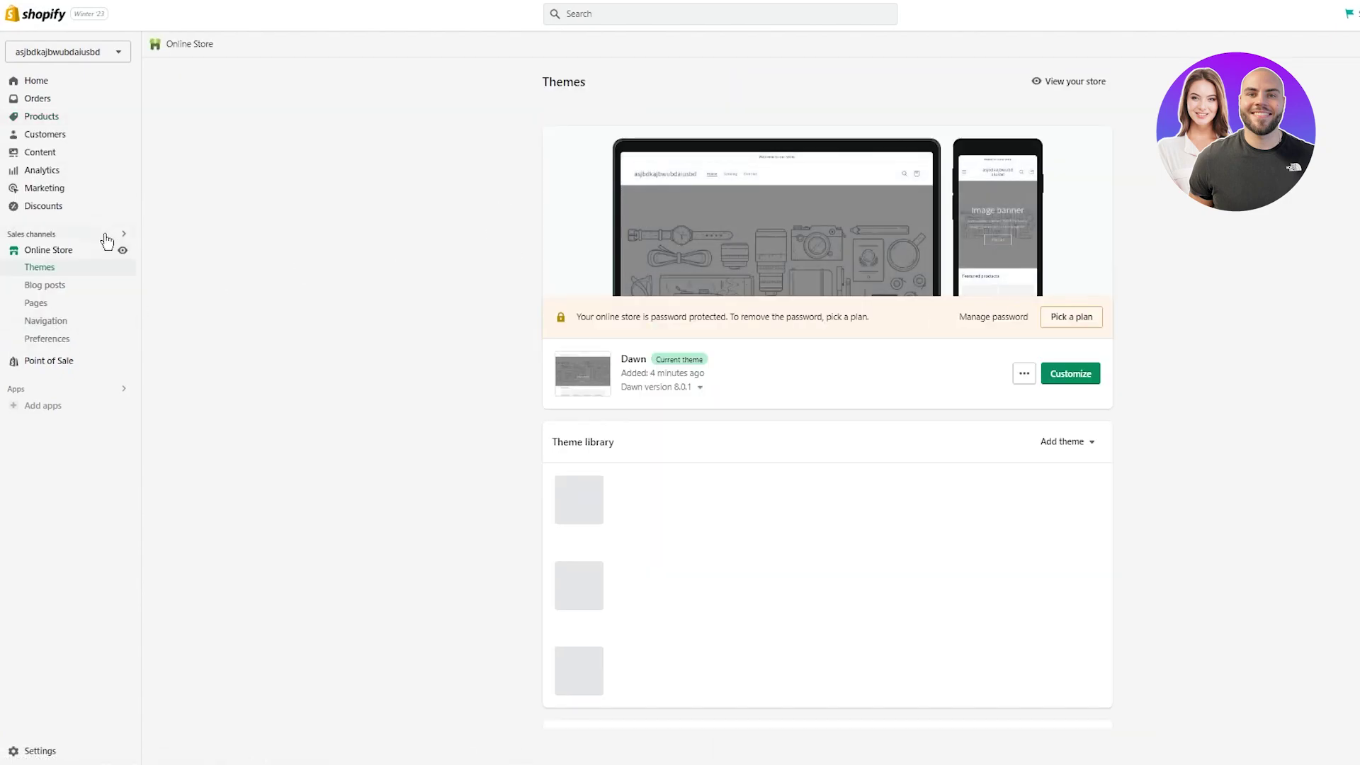
- Customize the Sense theme and switch the editor to the Products > Default product template
left_click(1099, 511)
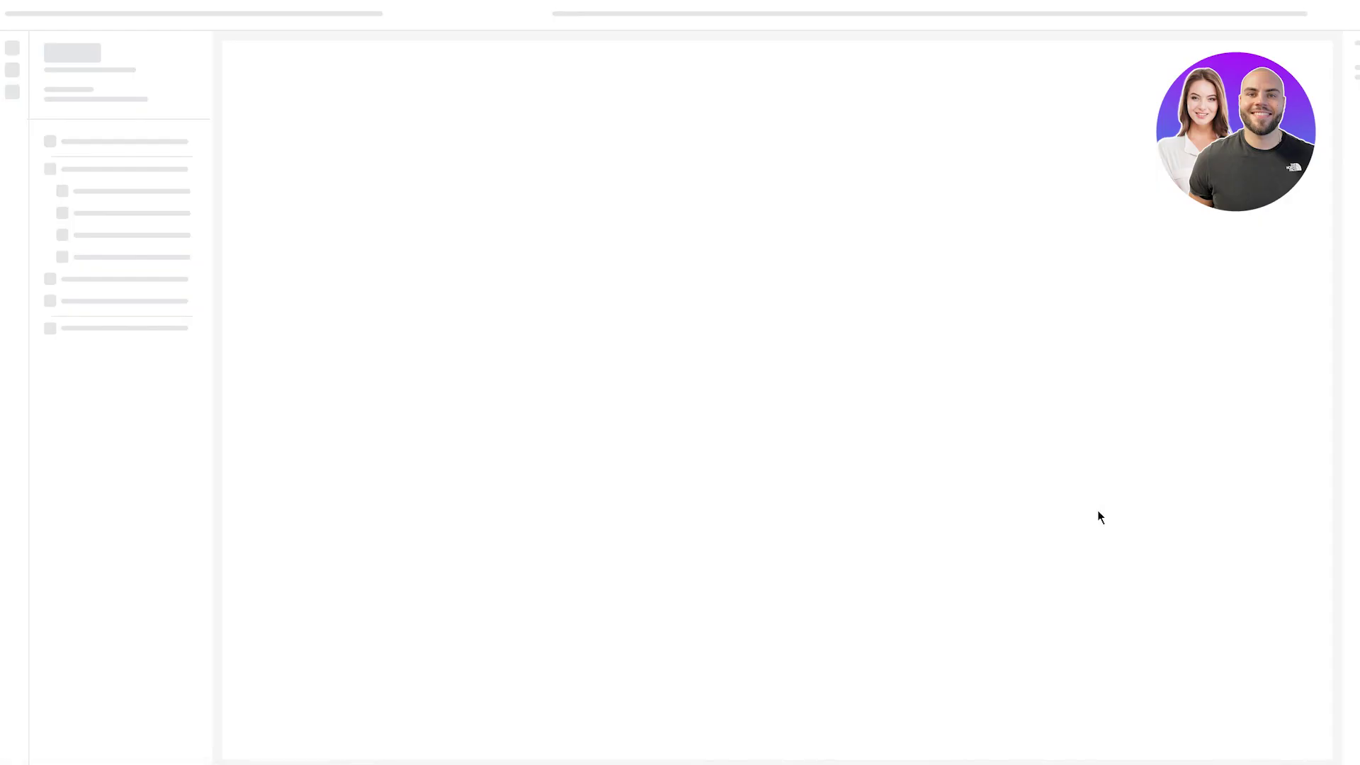
left_click(764, 17)
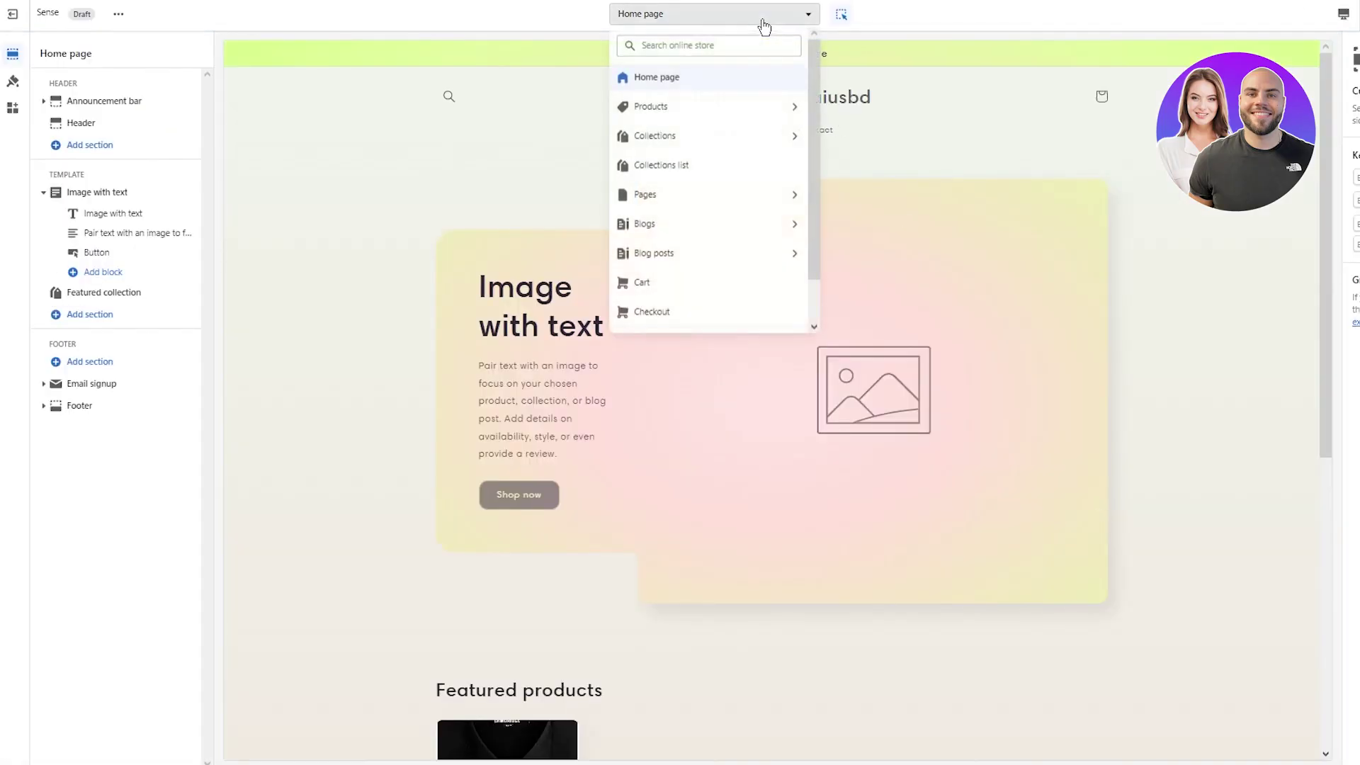
left_click(687, 108)
left_click(738, 108)
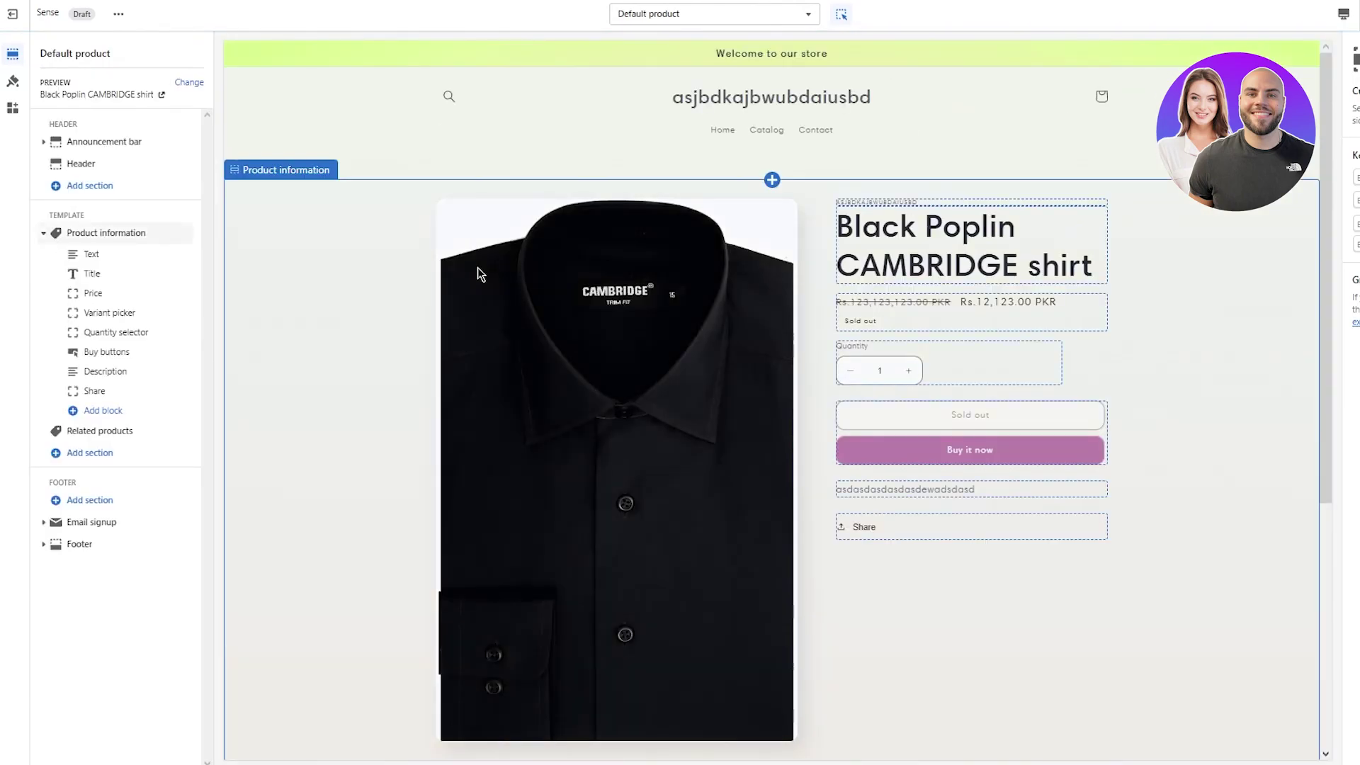
- Inspect the Product information section's Price and Quantity selector blocks without adding any block
left_click(398, 228)
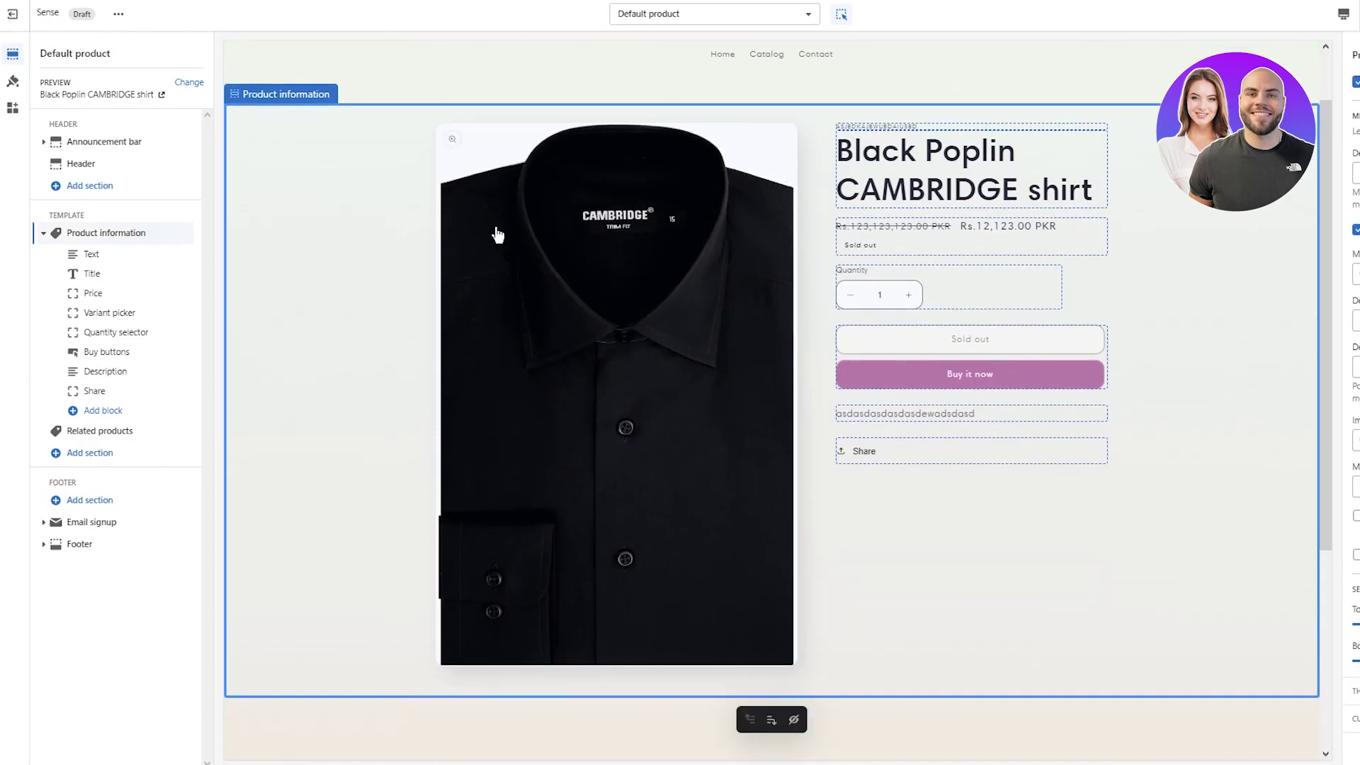
left_click(361, 120)
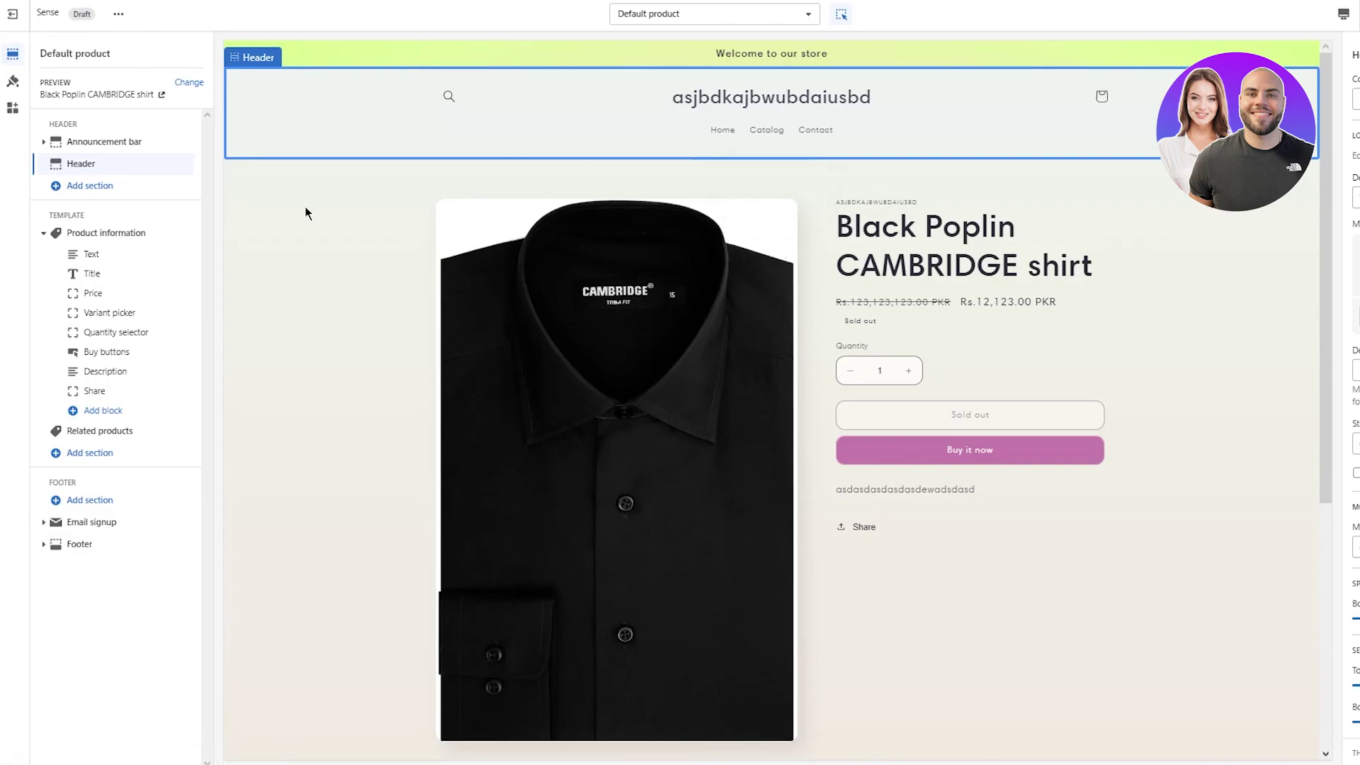
left_click(325, 309)
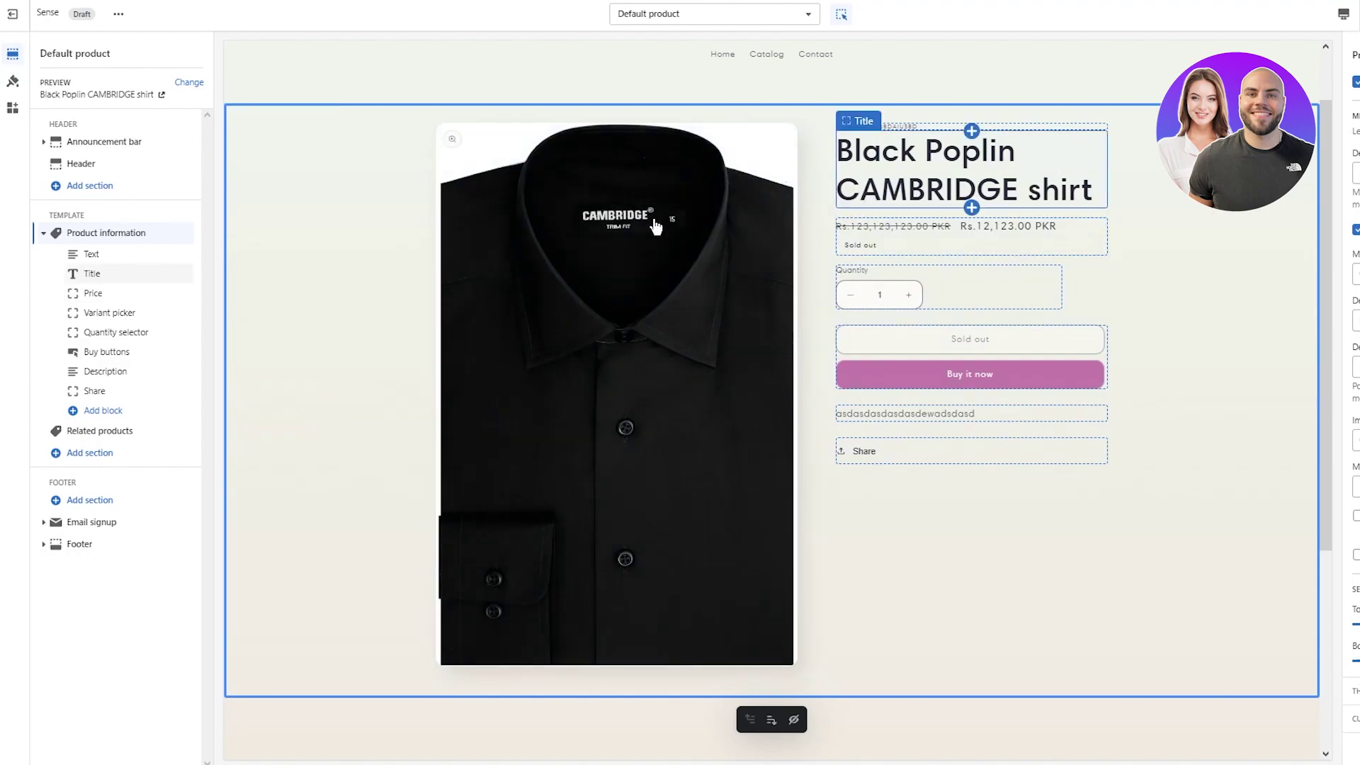
left_click(990, 233)
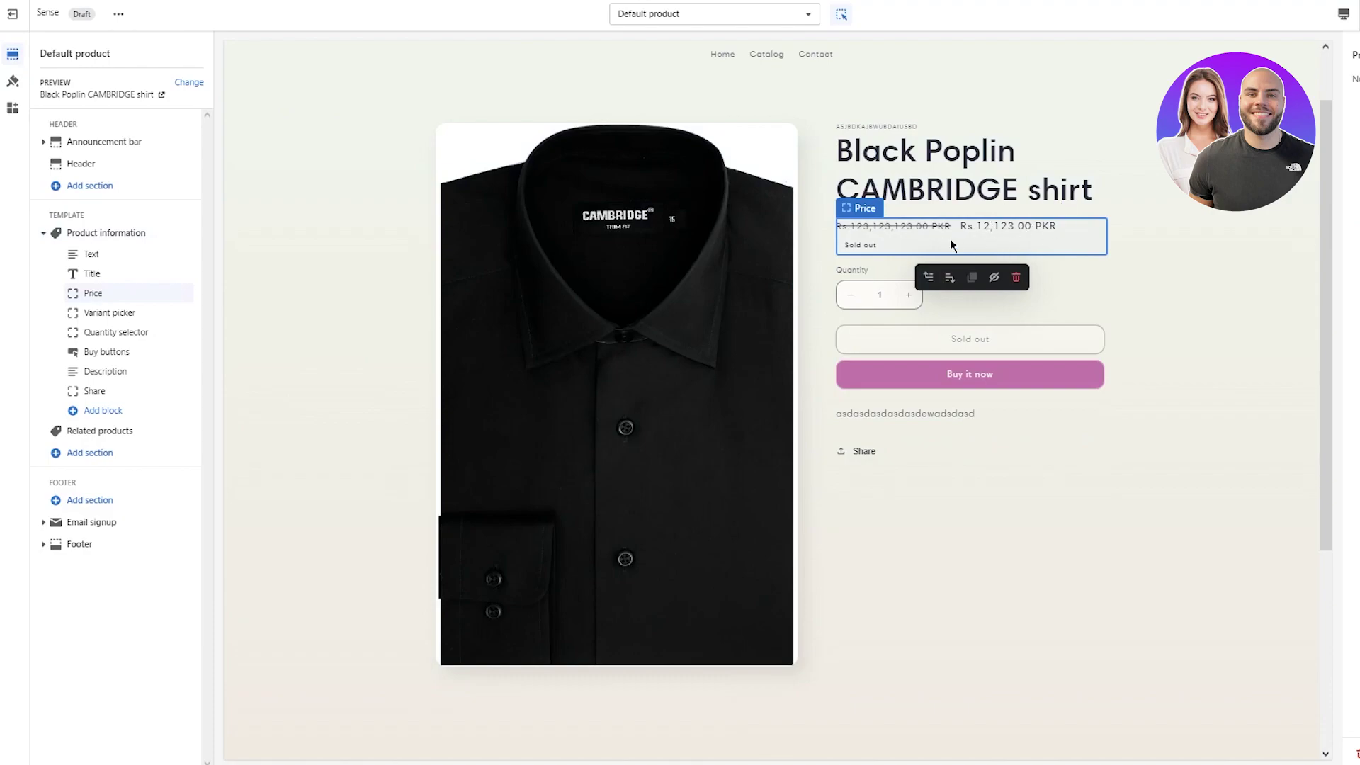
left_click(879, 273)
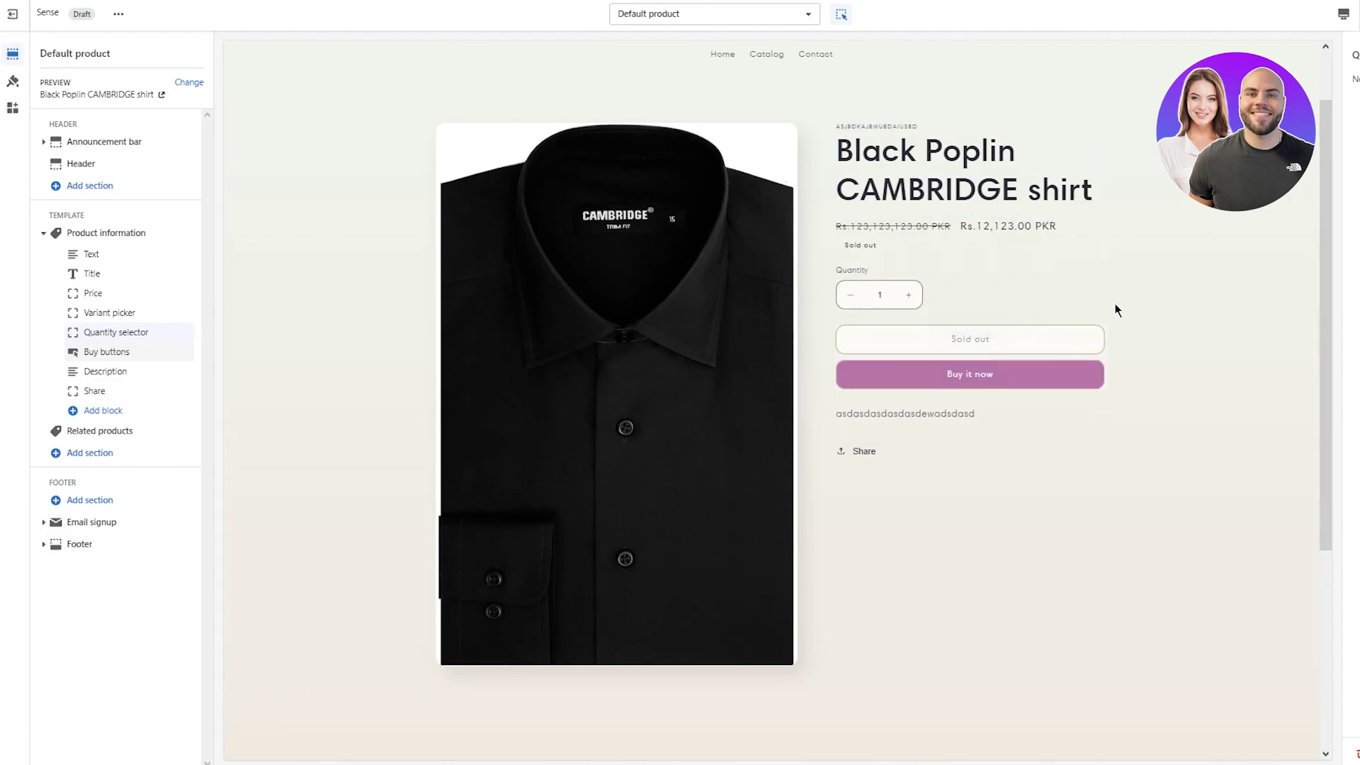
scroll(1064, 442, "down", 4)
scroll(1064, 442, "up", 5)
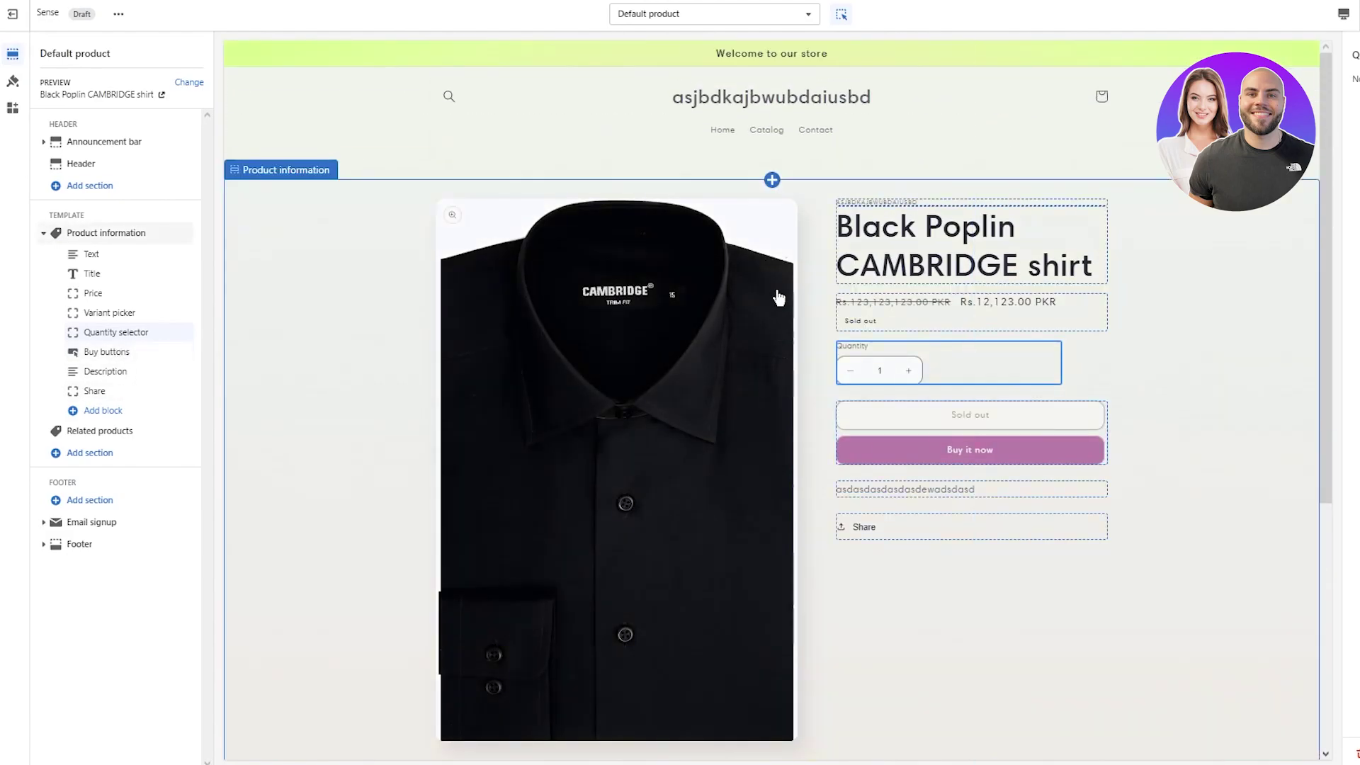
left_click(814, 228)
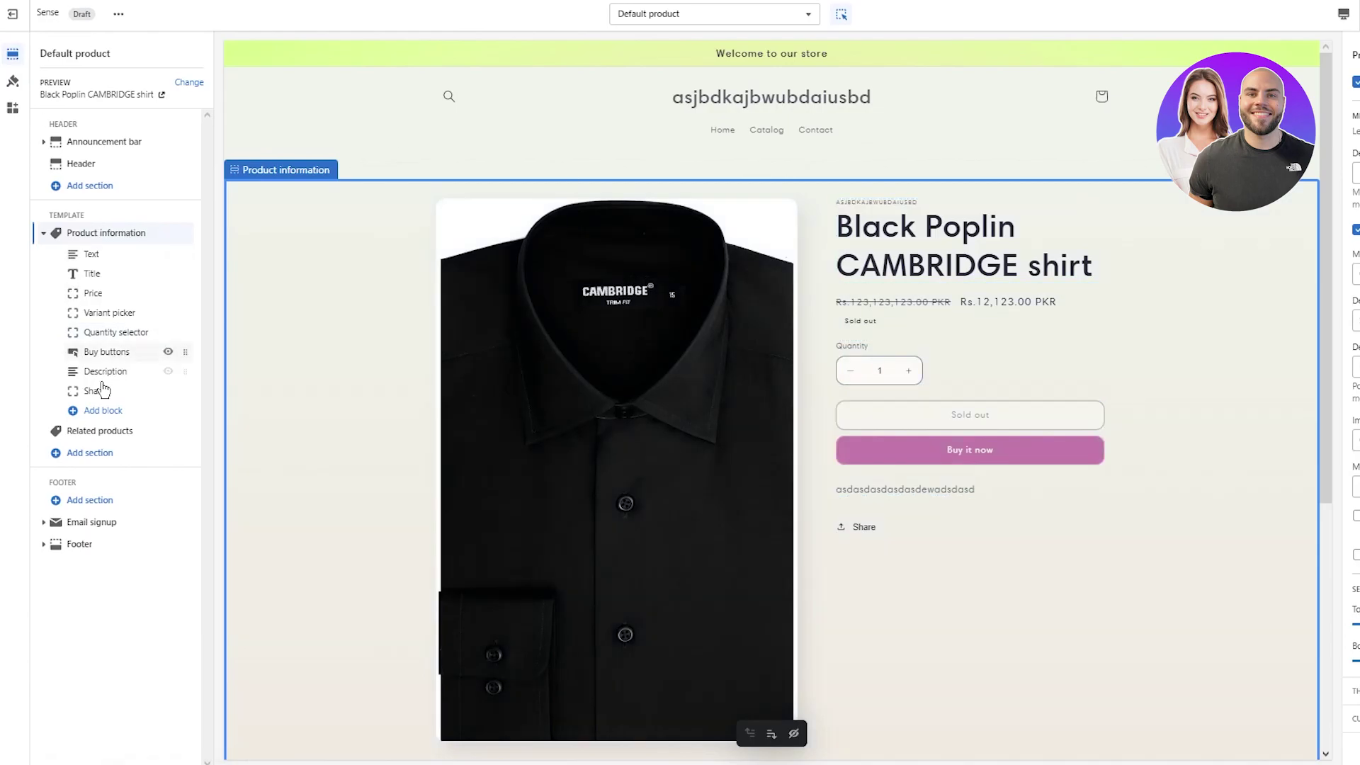
left_click(107, 410)
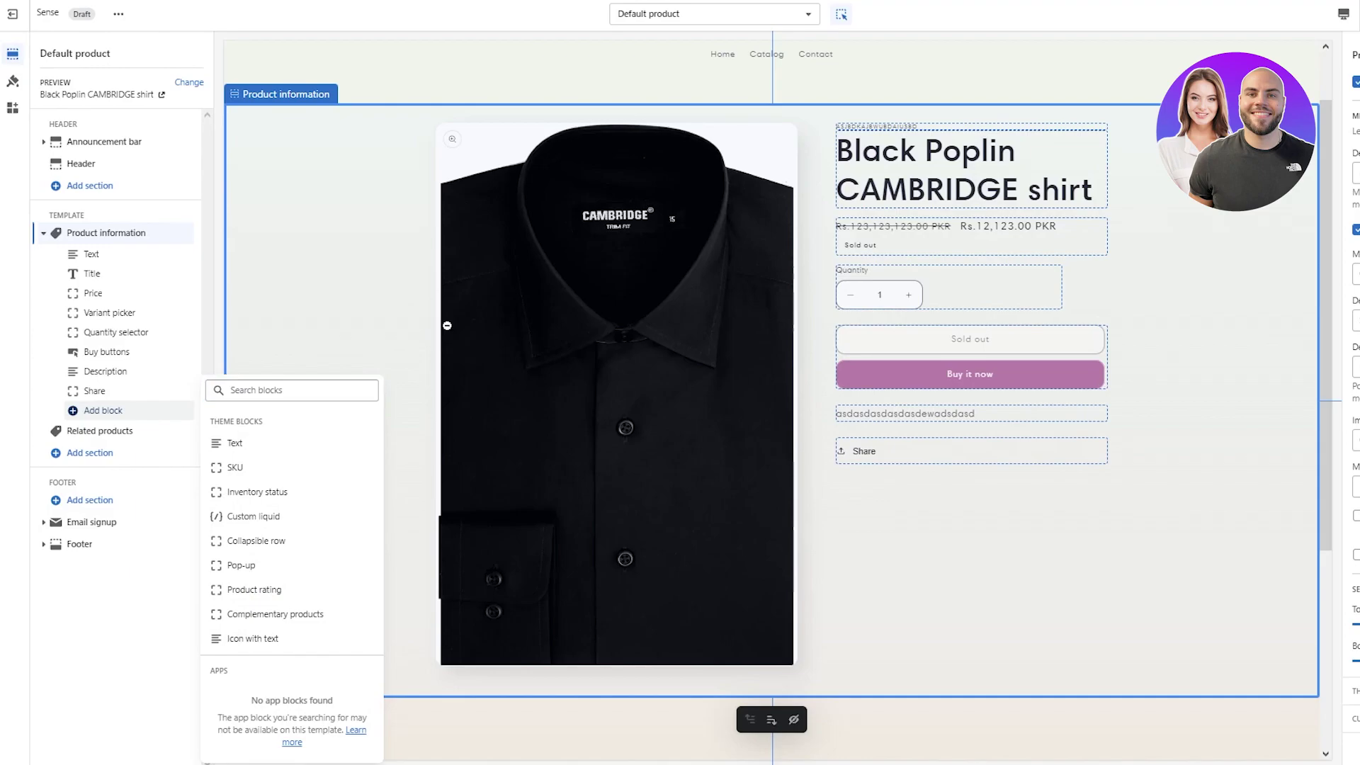
left_click(446, 321)
left_click(627, 324)
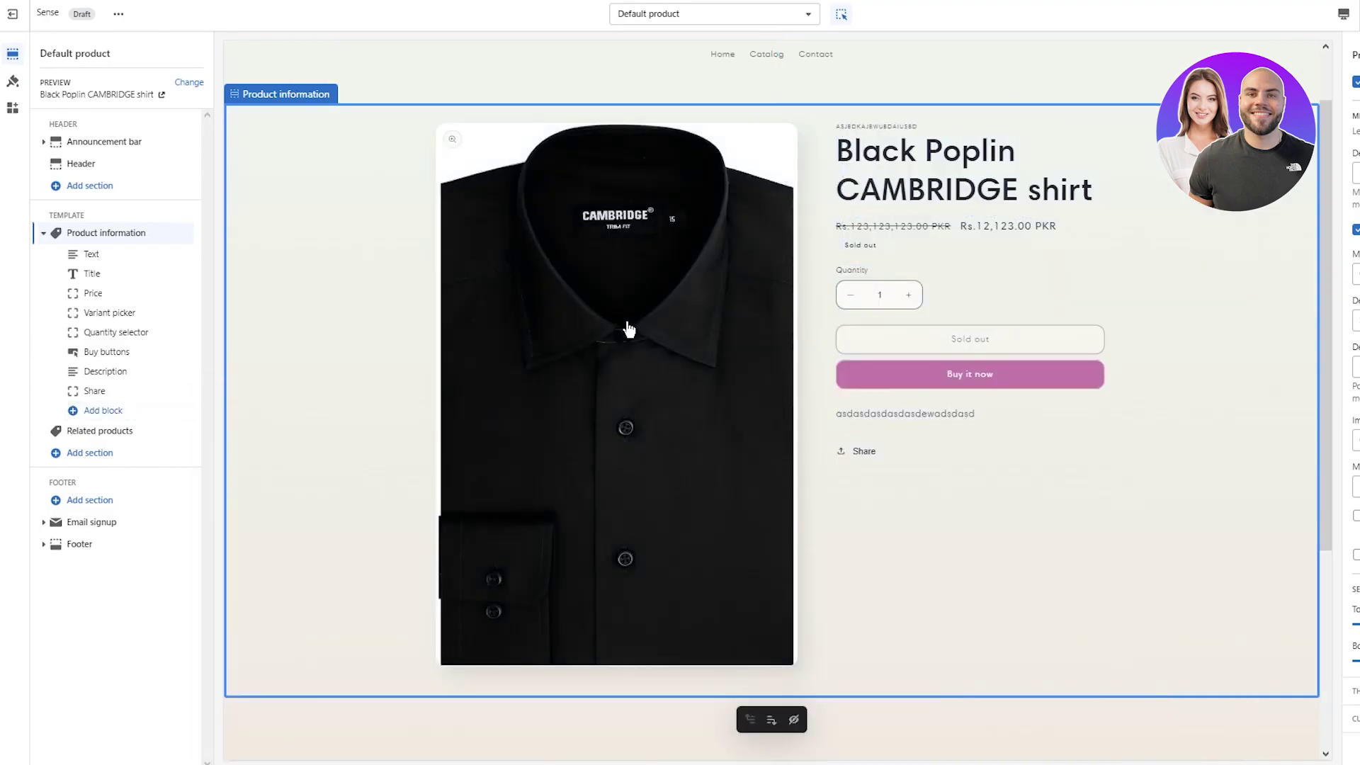
- Set the Accent 1 colour in theme Colors settings to grey and check the Buy buttons block
left_click(13, 81)
left_click(150, 112)
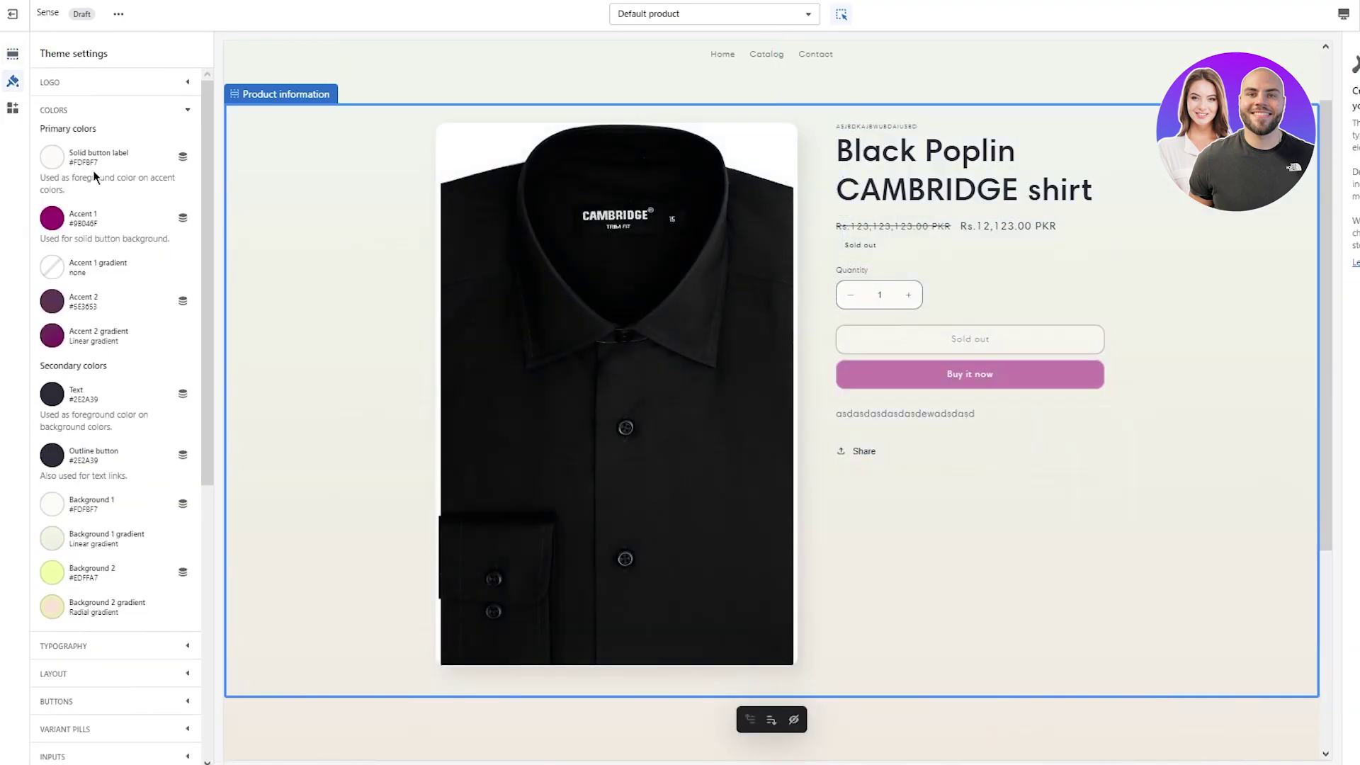
left_click(52, 220)
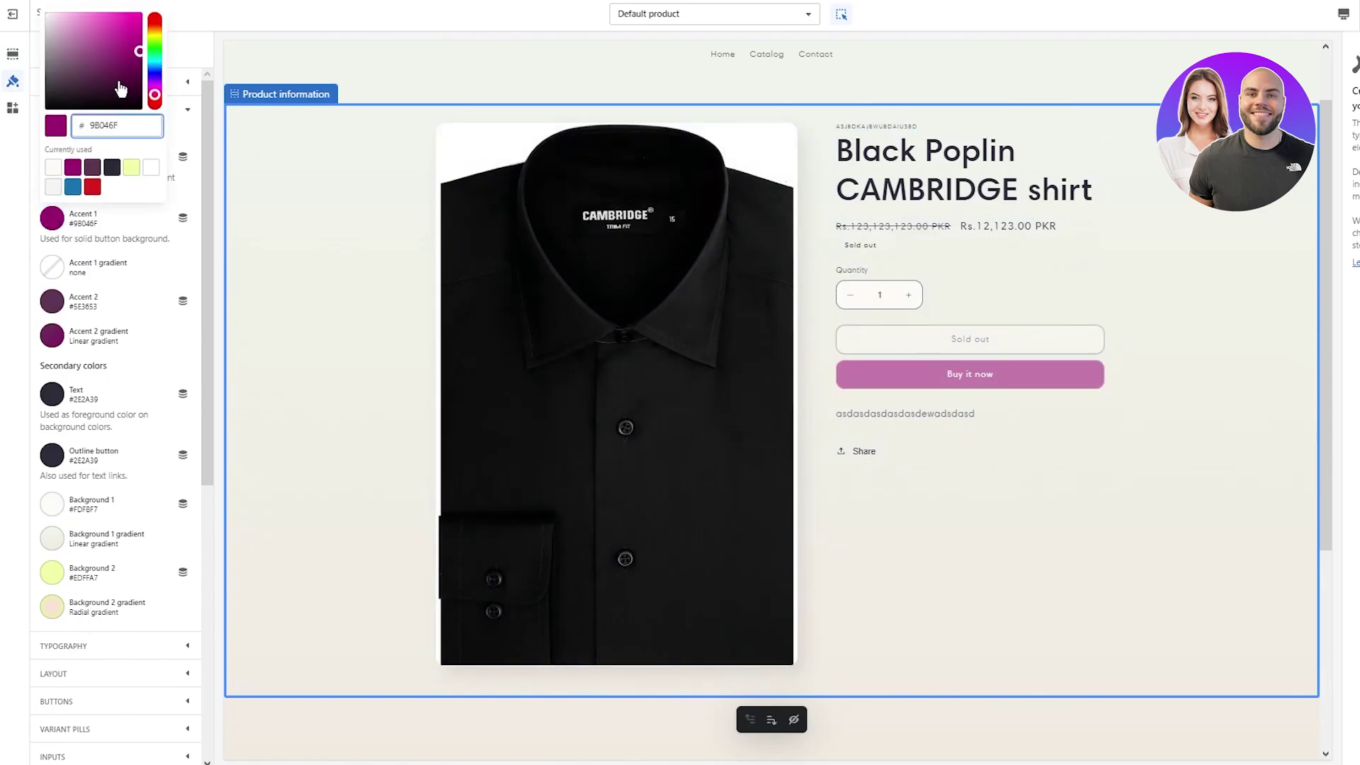
left_click(887, 422)
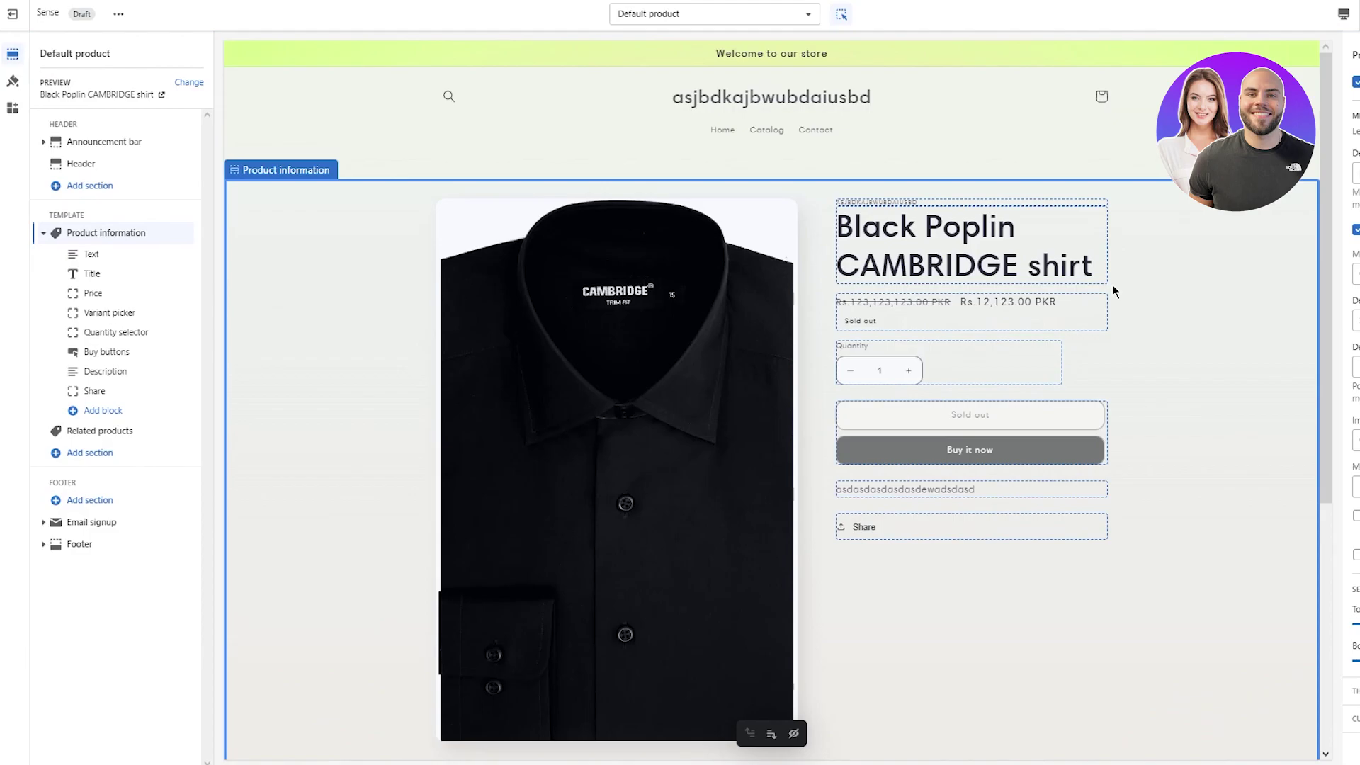
scroll(1132, 478, "down", 2)
left_click(994, 312)
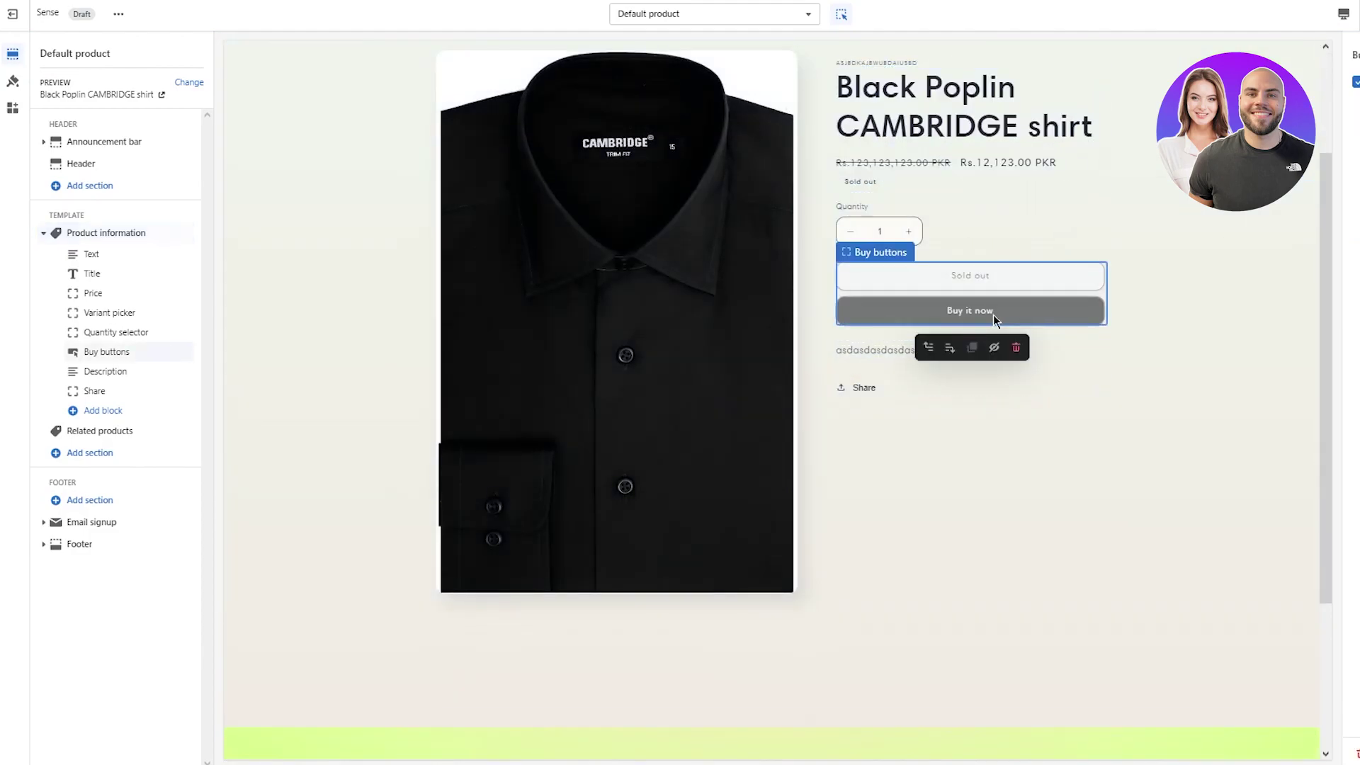
left_click(1140, 287)
scroll(1139, 286, "up", 2)
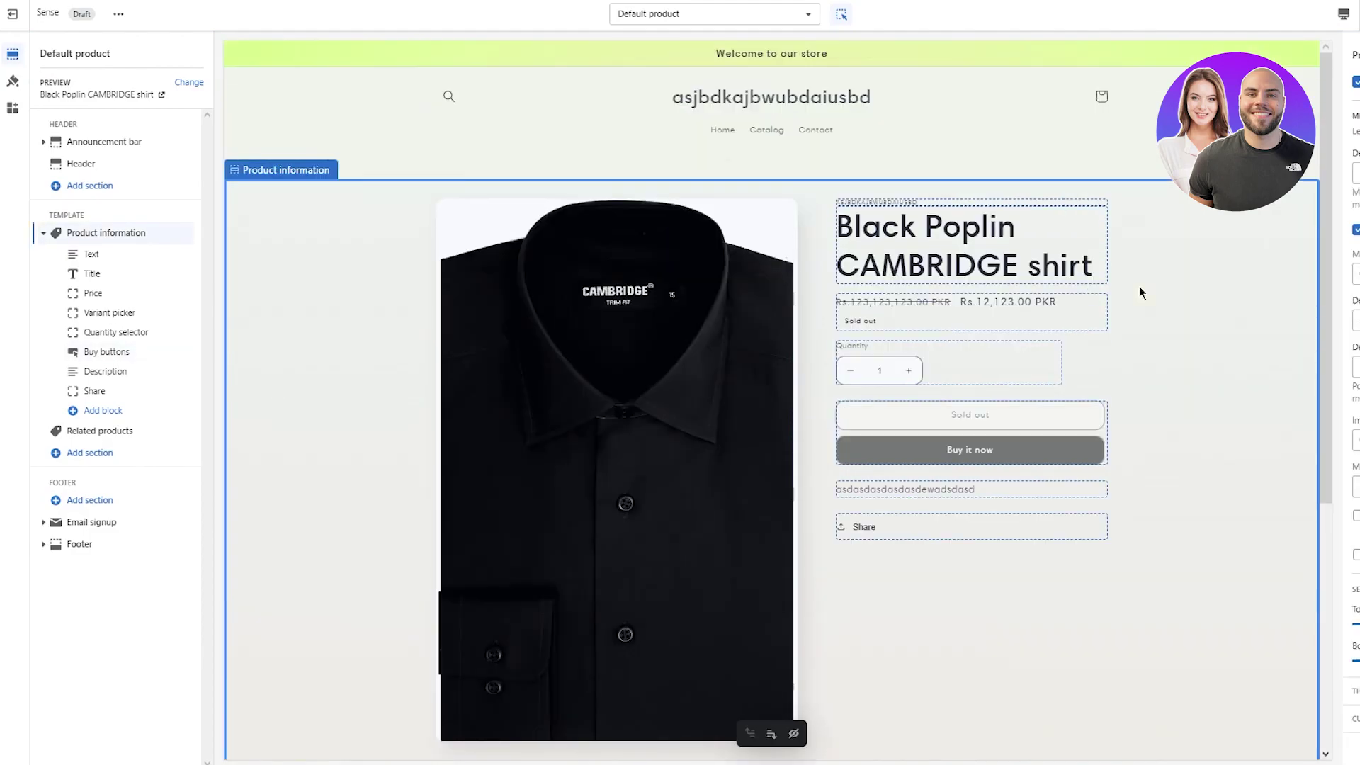